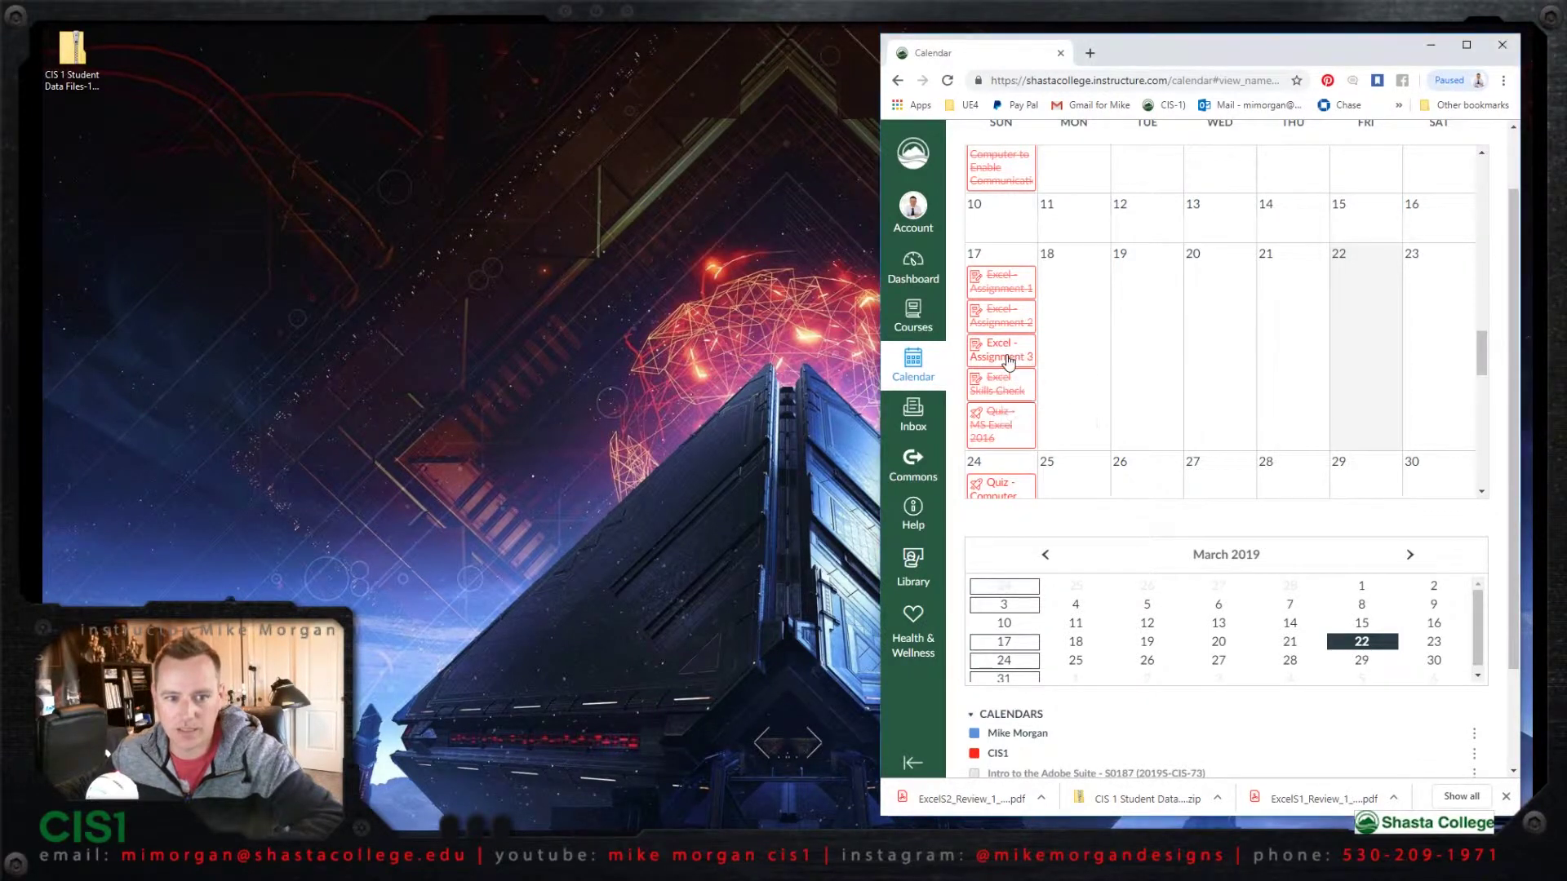
Open the Skills Review 1 PDF linked in Excel Assignment 3 and enlarge it to read the Review 1 instructions.
left_click(1022, 355)
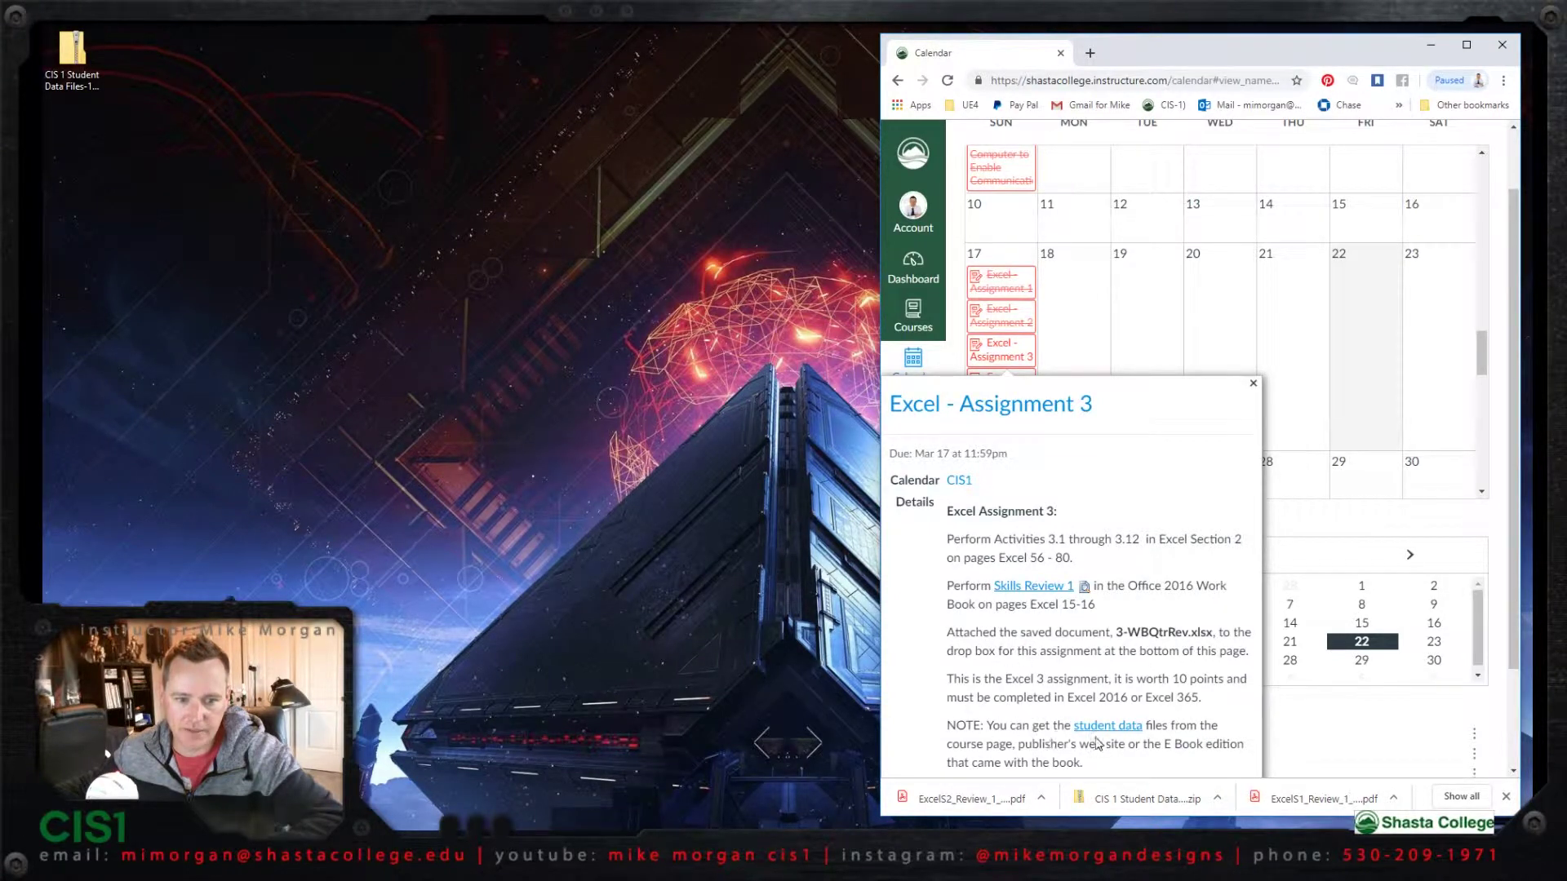
left_click(1029, 589)
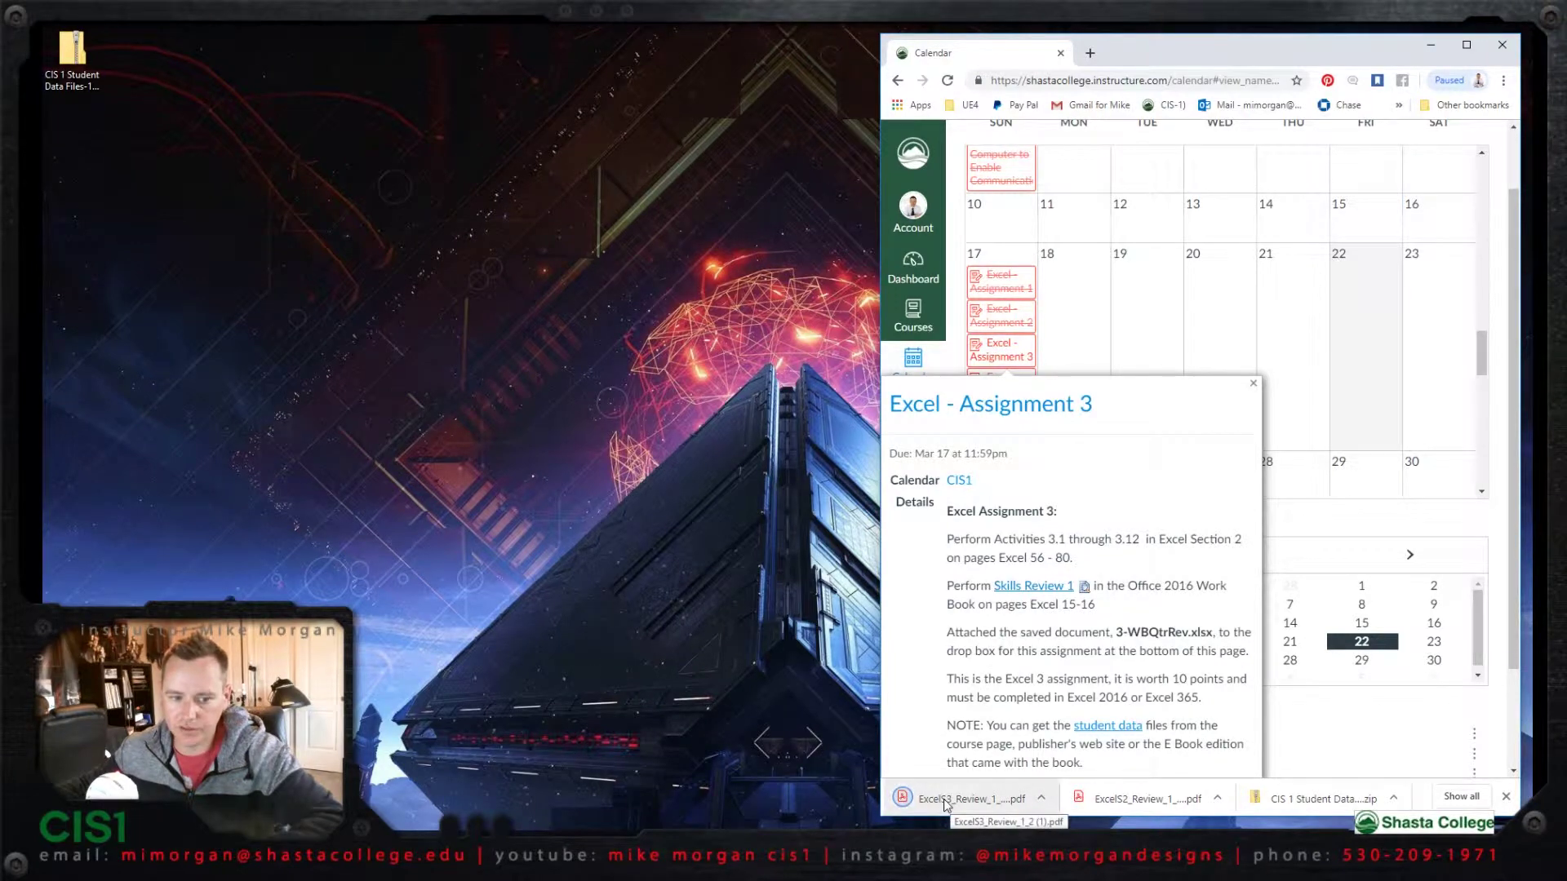
left_click(949, 806)
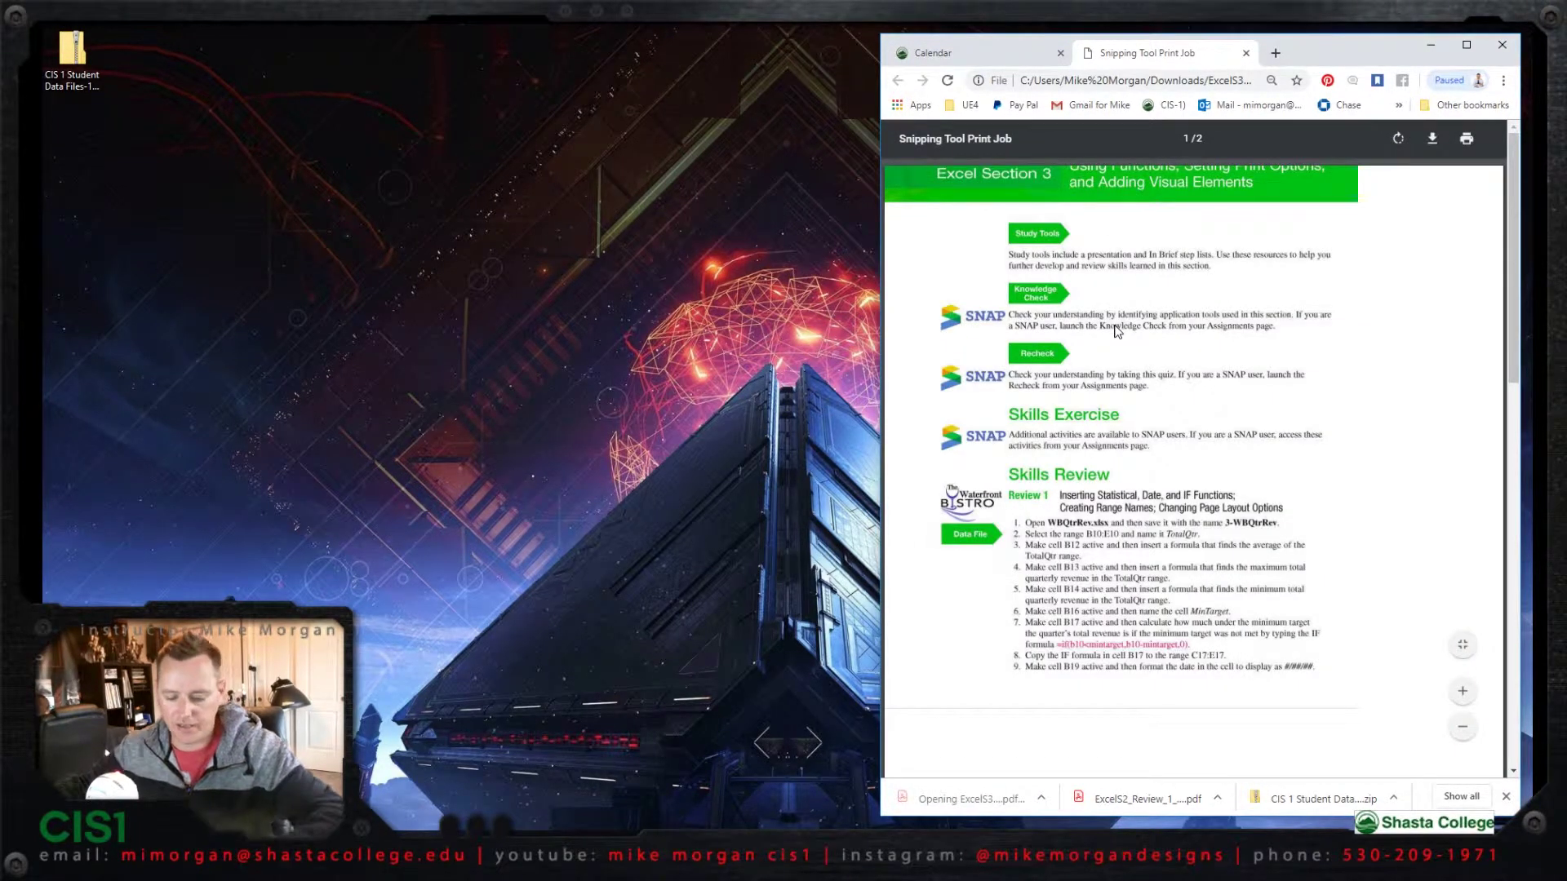
key("ctrl+plus")
key("ctrl+plus")
key("ctrl+plus")
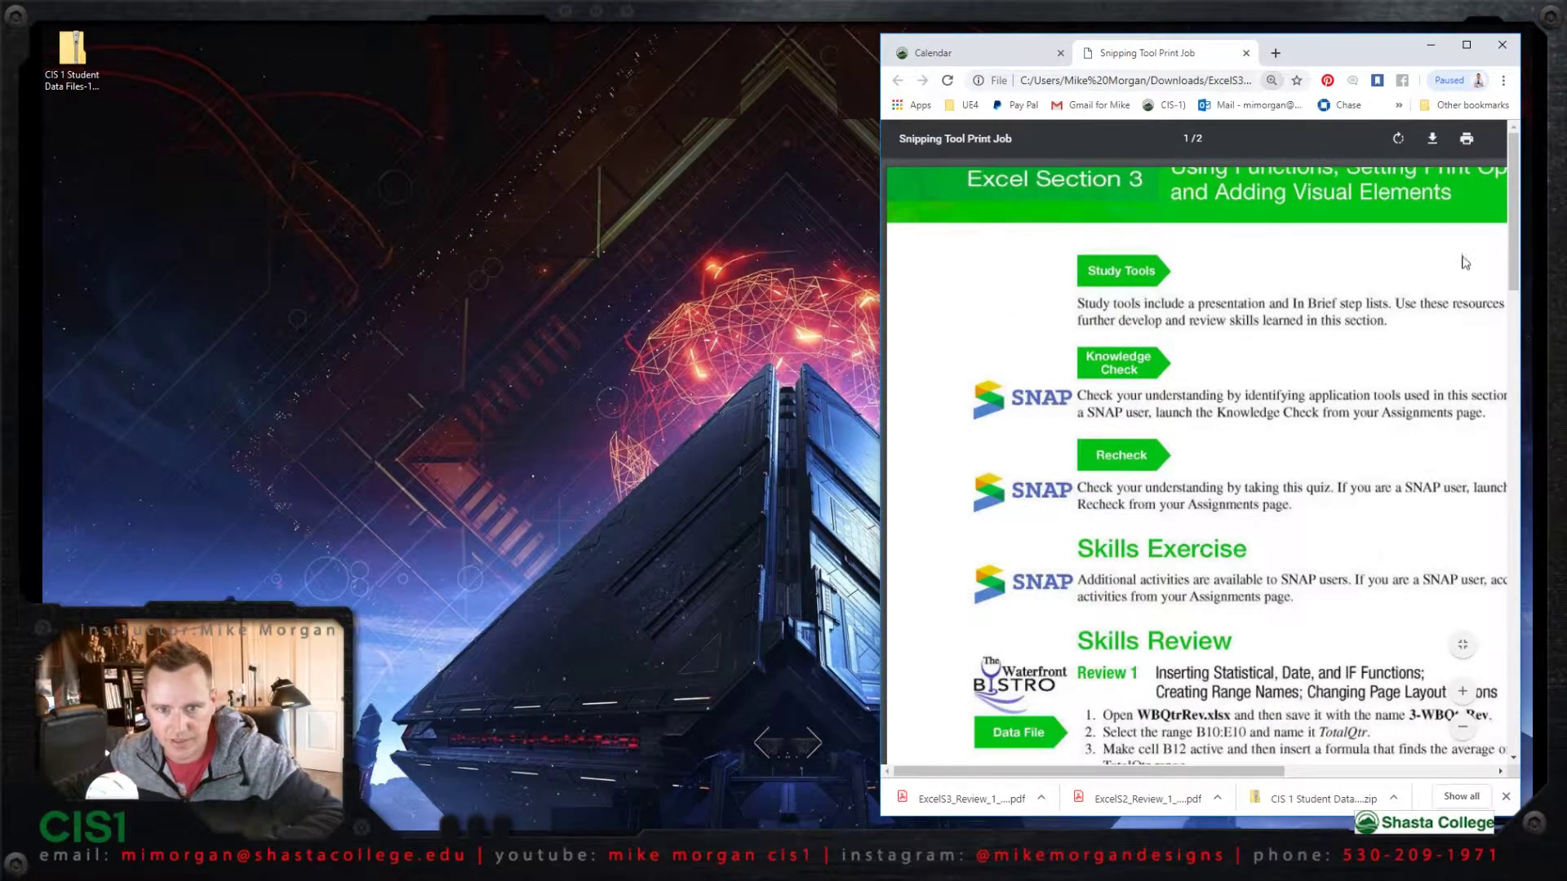
left_click_drag(1514, 245, 1514, 436)
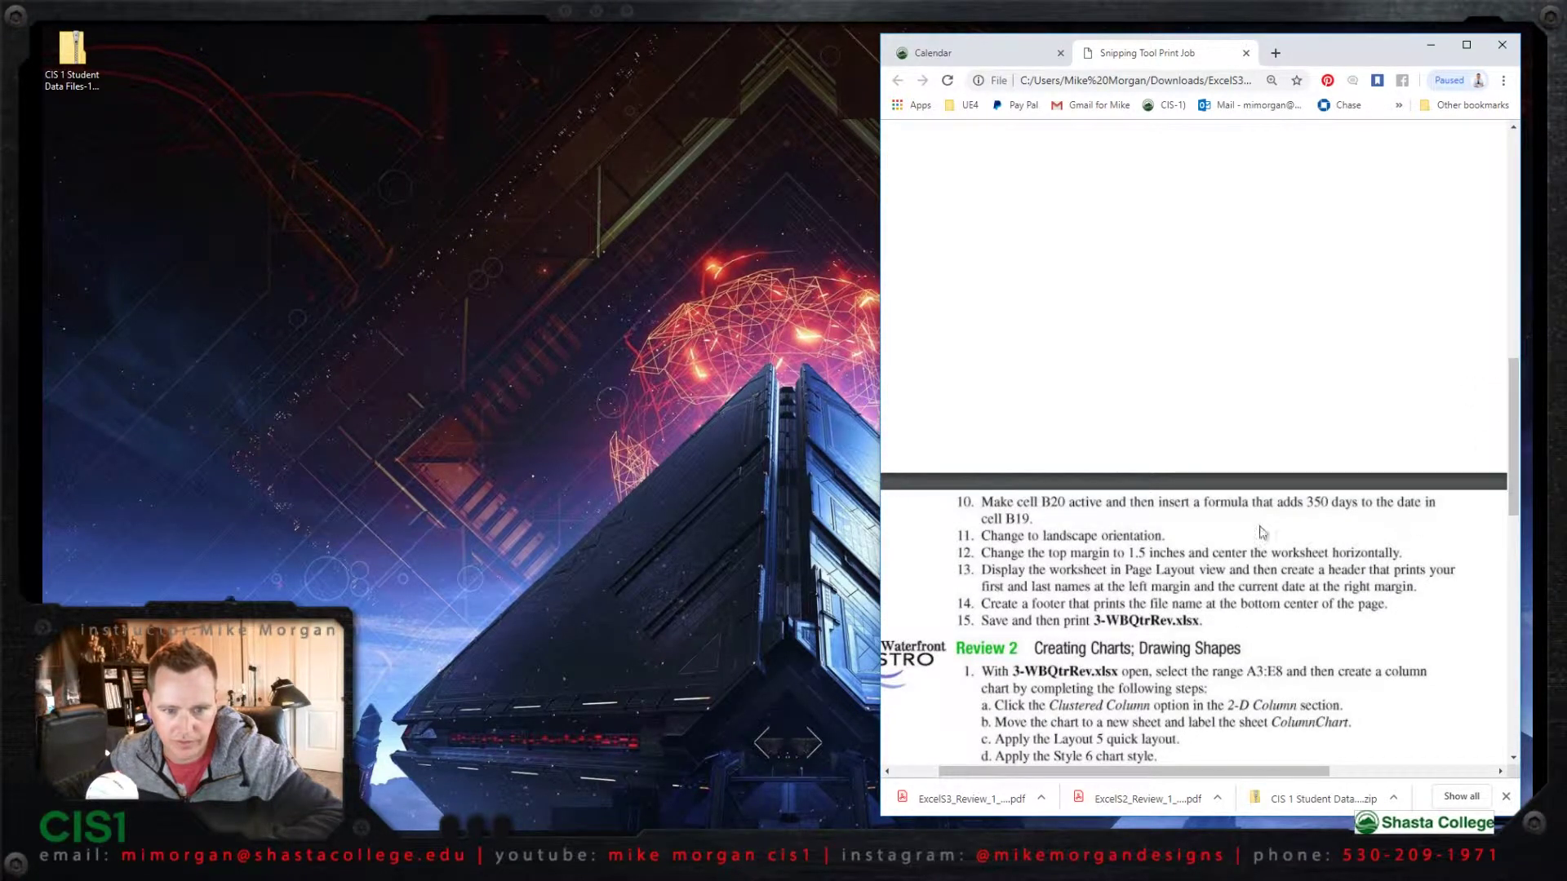
left_click_drag(1512, 397, 1509, 233)
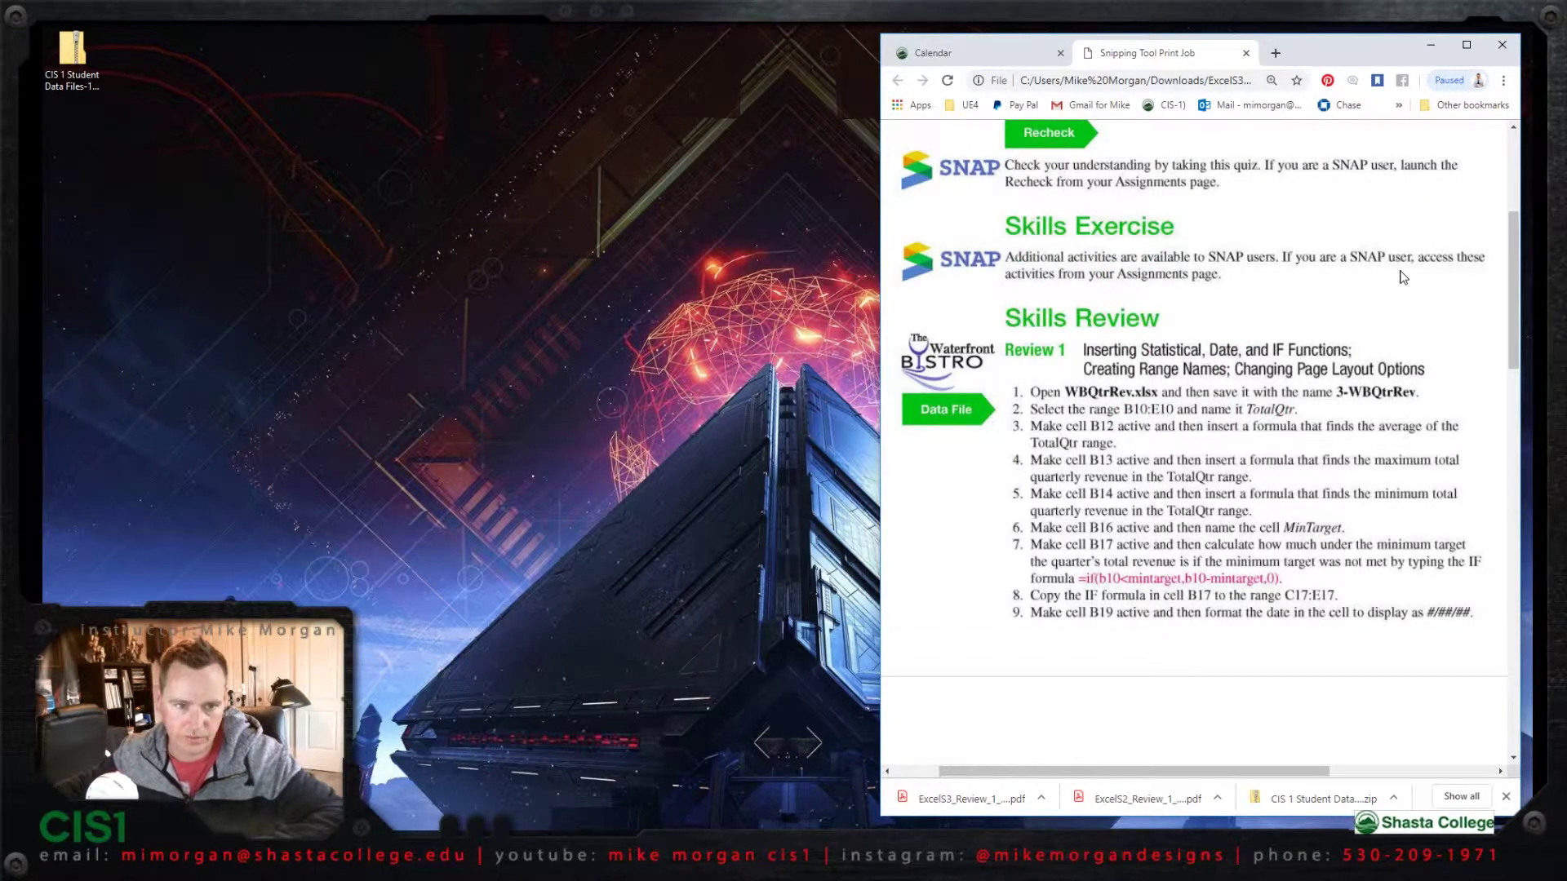
Open WBQtrRev.xlsx from the ExcelS3 folder of the CIS 1 student data archive for editing, beside the instructions, and close the folder window.
double_click(75, 65)
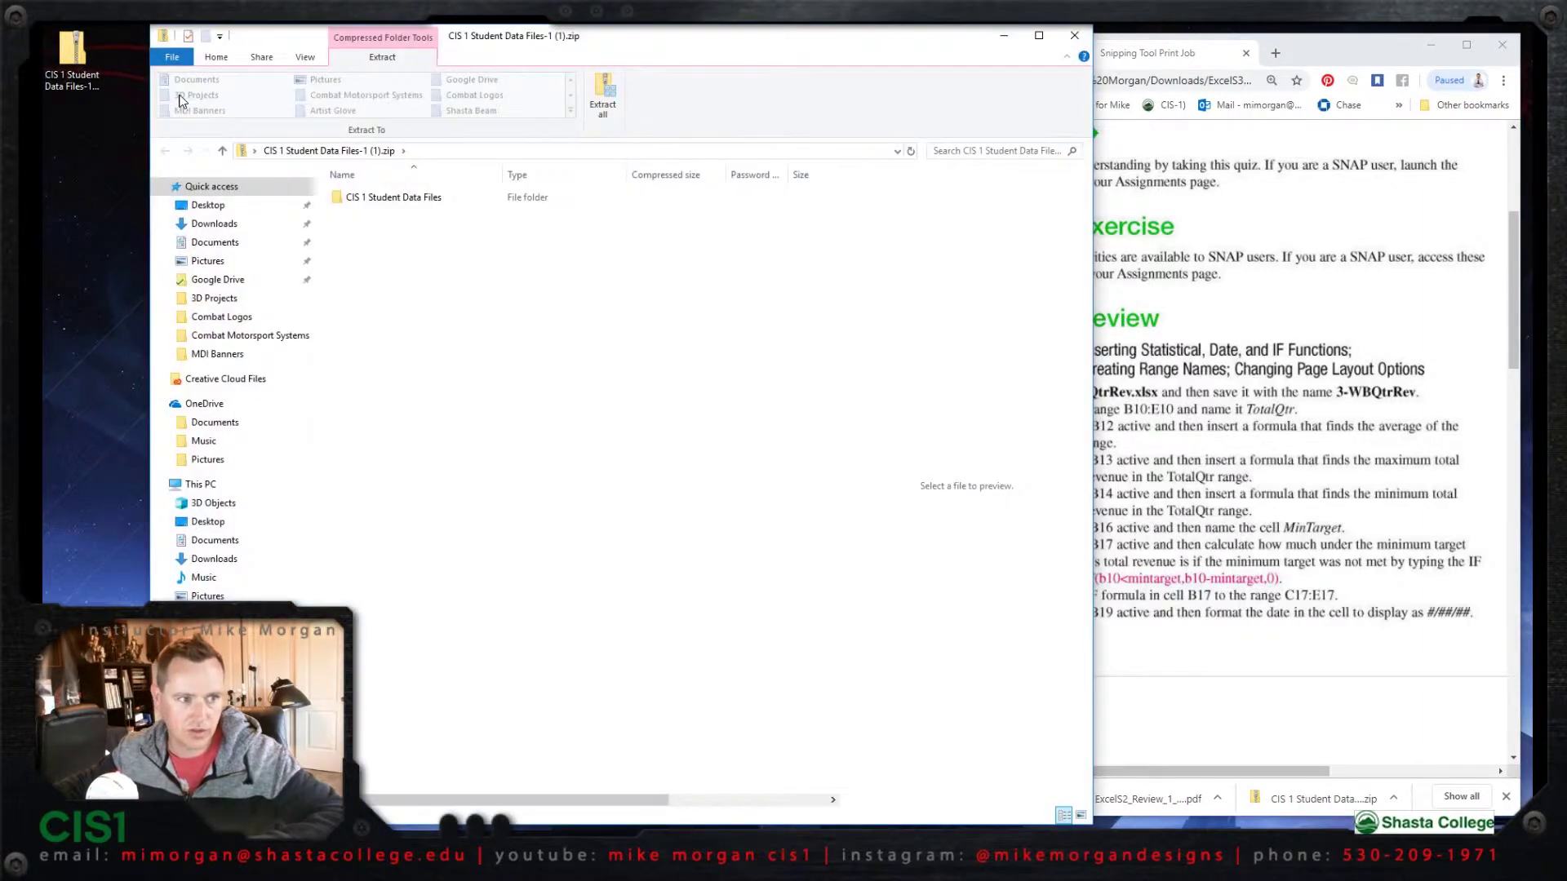
double_click(375, 200)
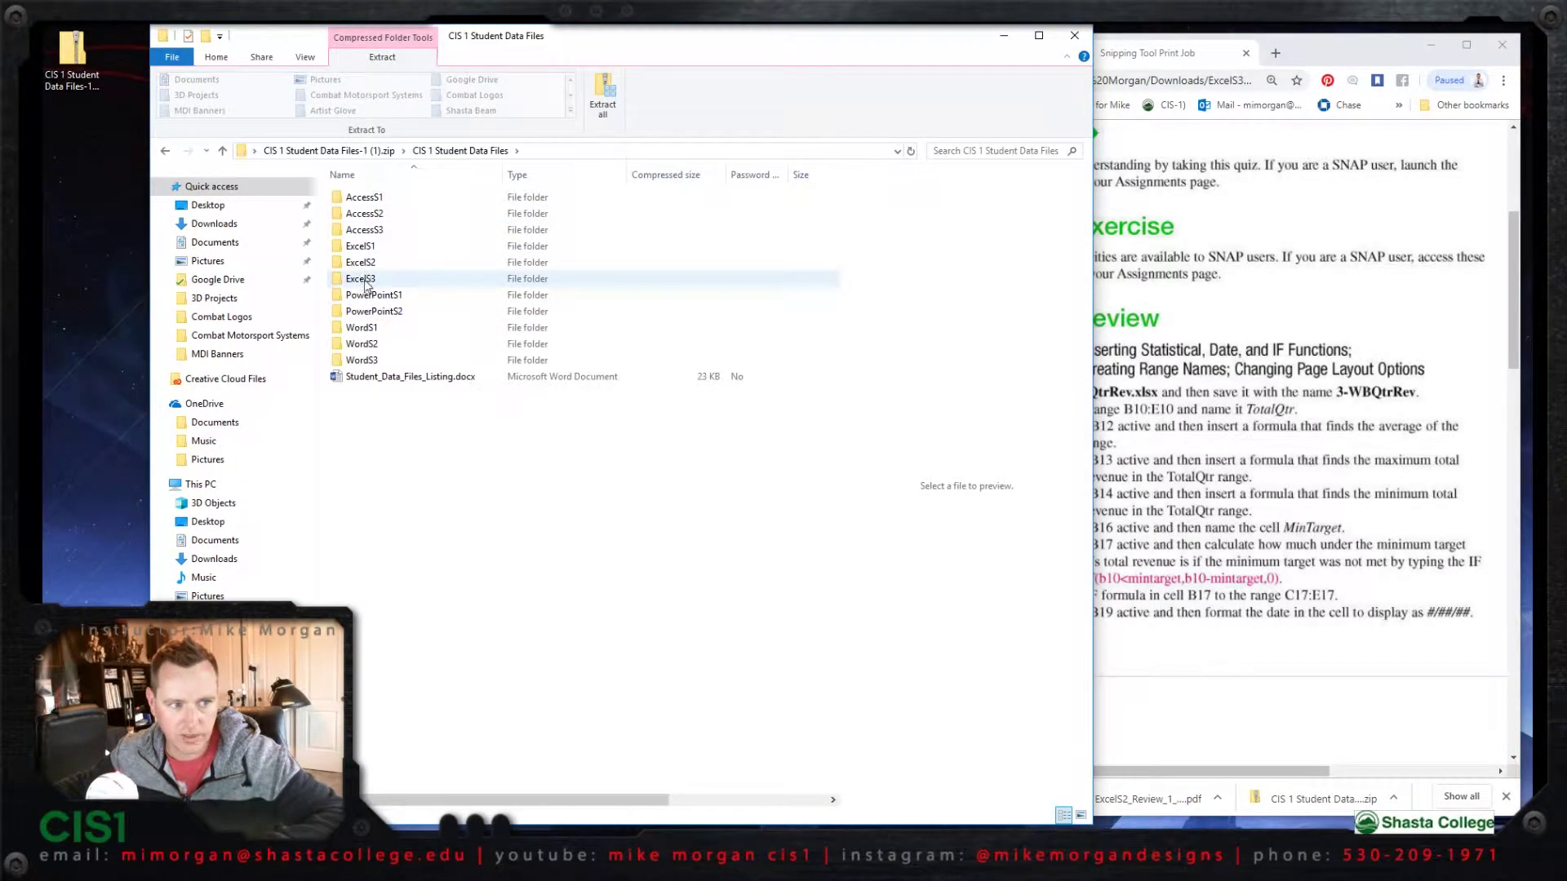
double_click(367, 280)
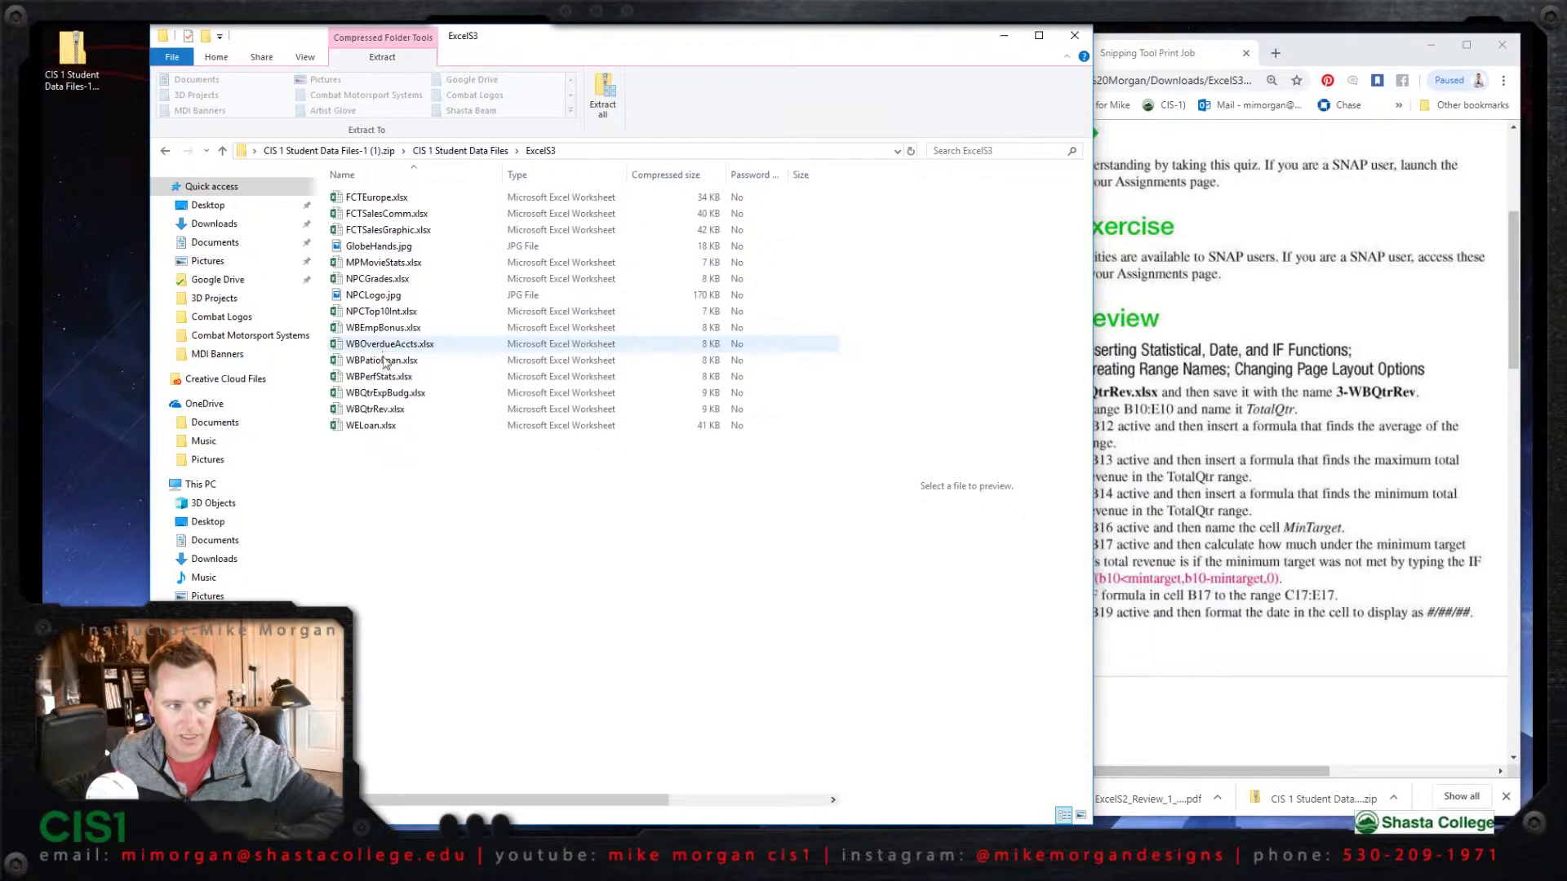
double_click(391, 411)
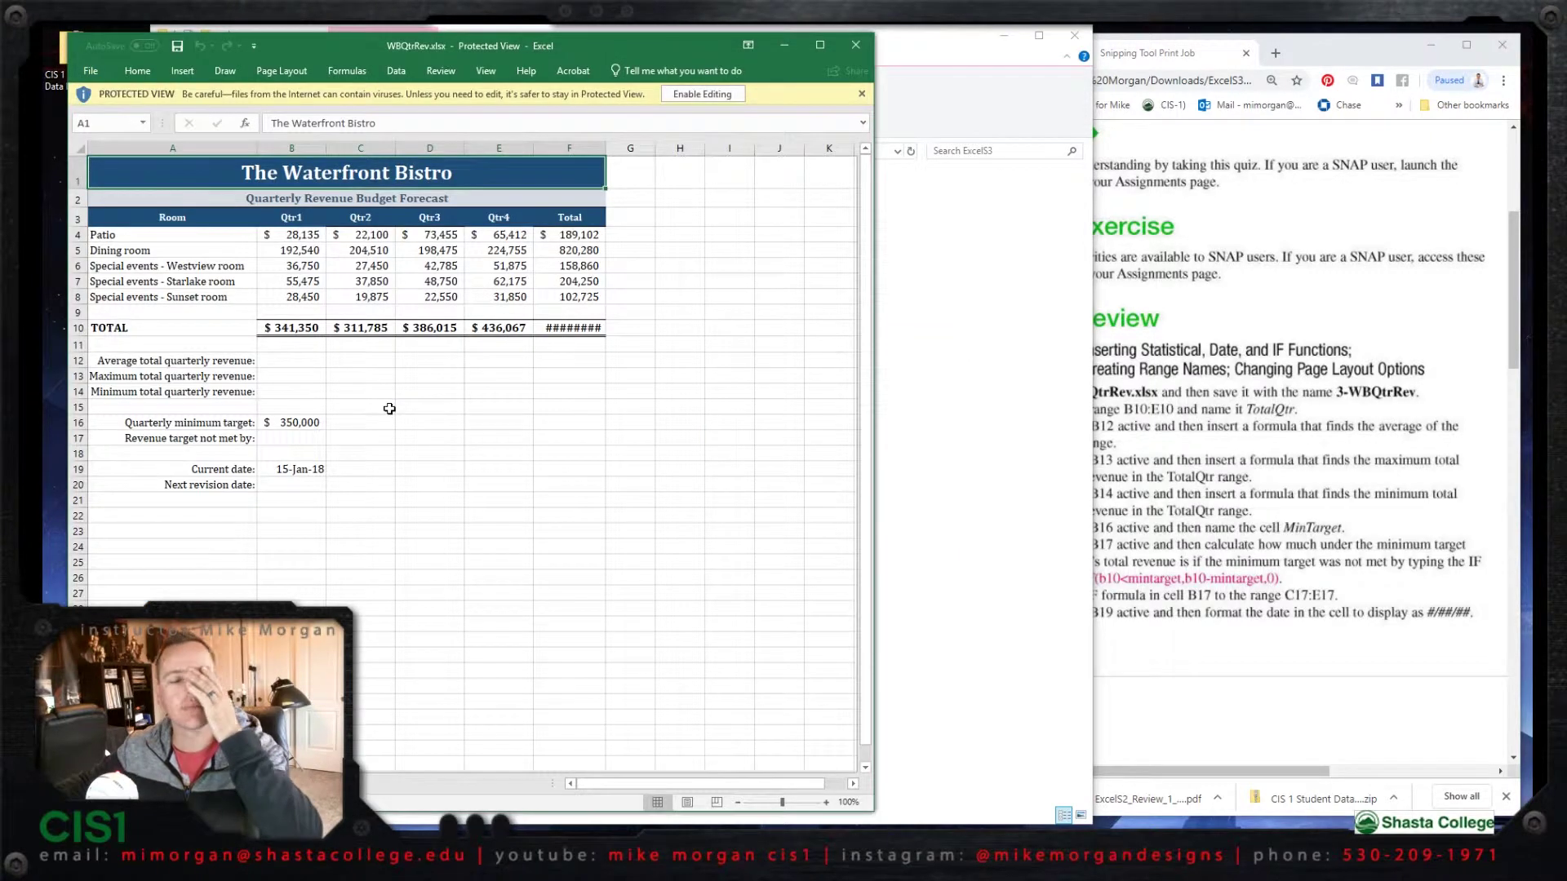
left_click(718, 96)
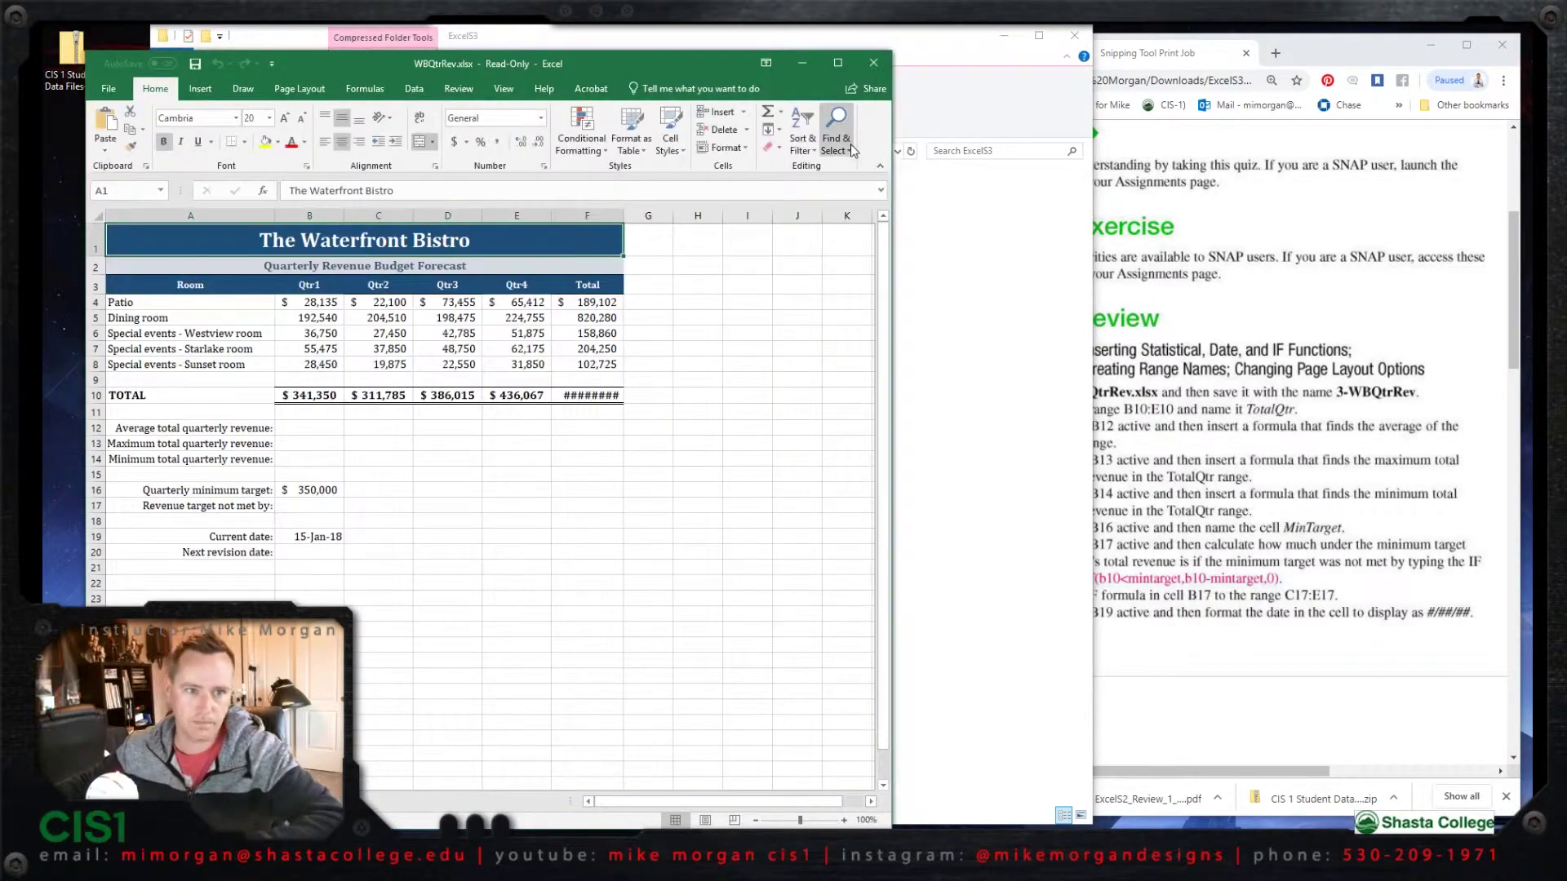
left_click(1069, 39)
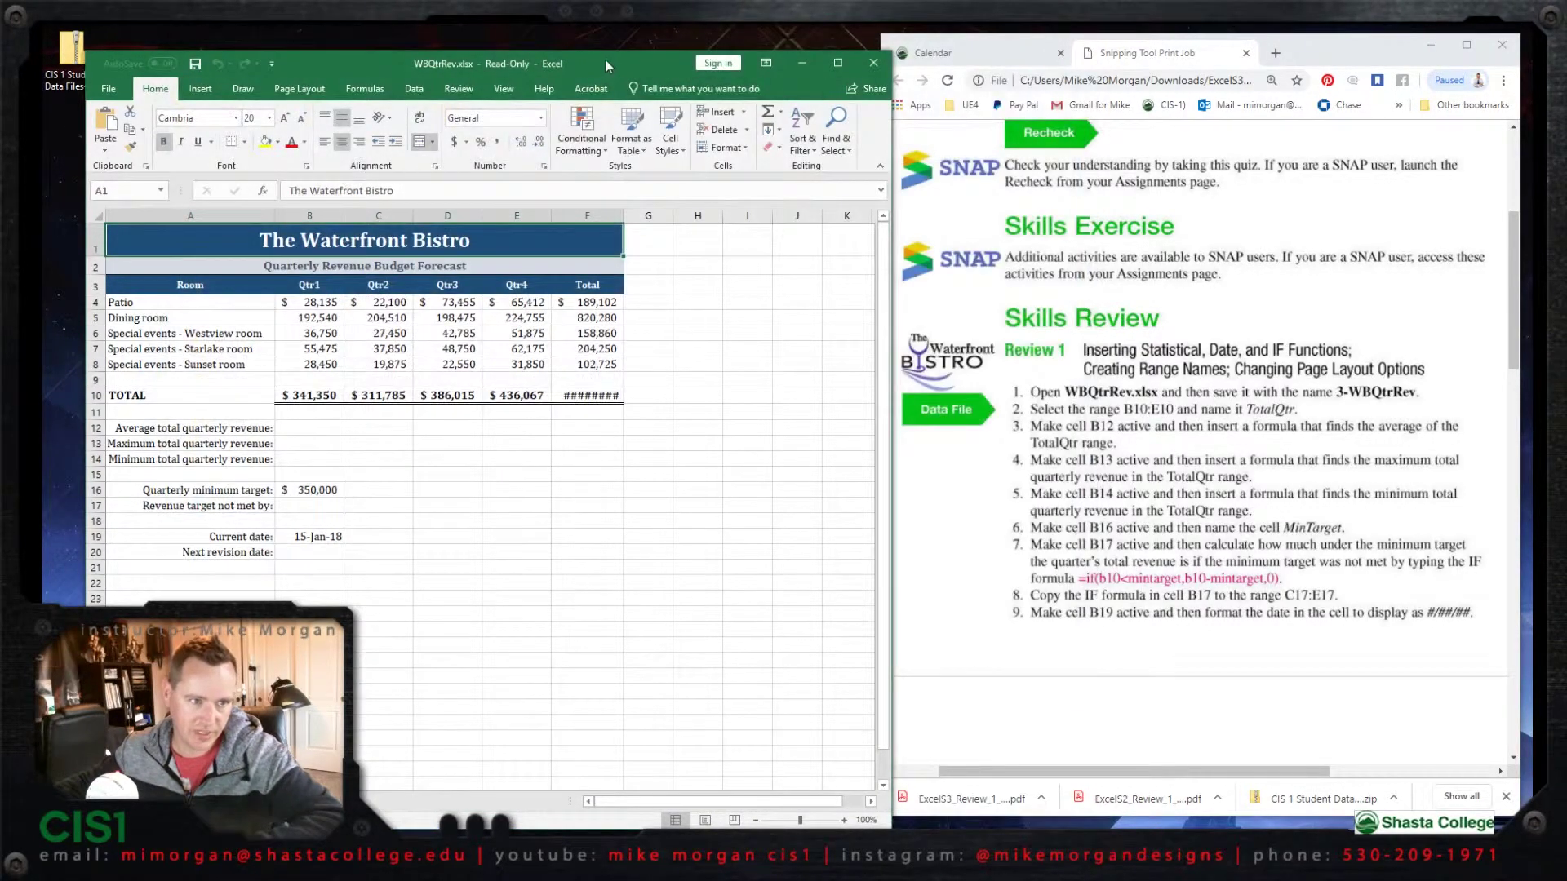
left_click_drag(619, 57, 606, 39)
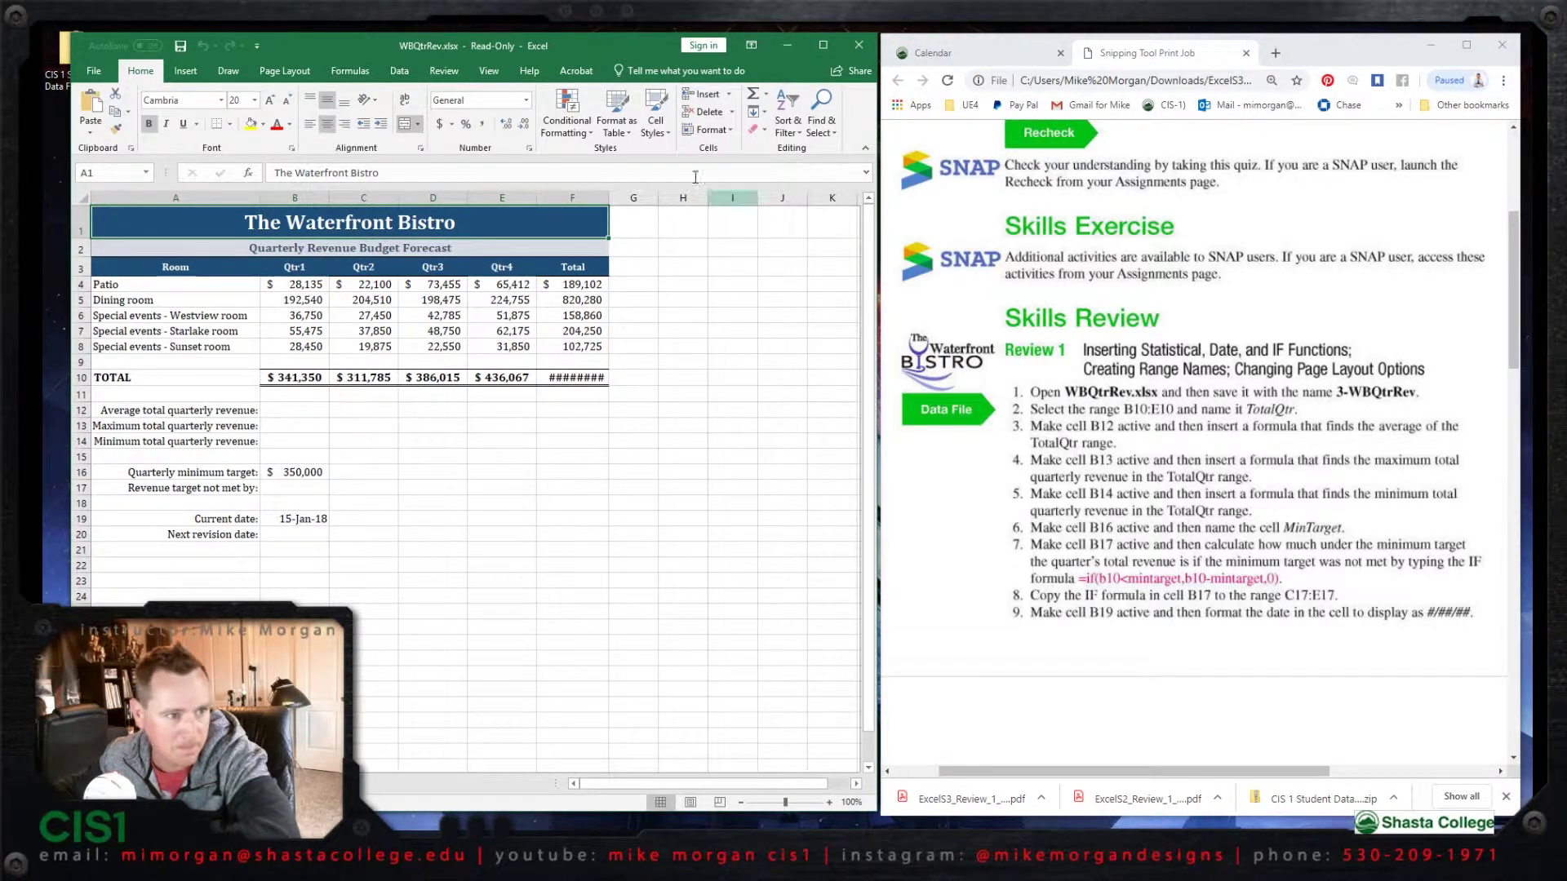
Save a copy of the workbook to the Desktop as 3-WBQtrRev.xlsx, replacing the existing file.
left_click(92, 73)
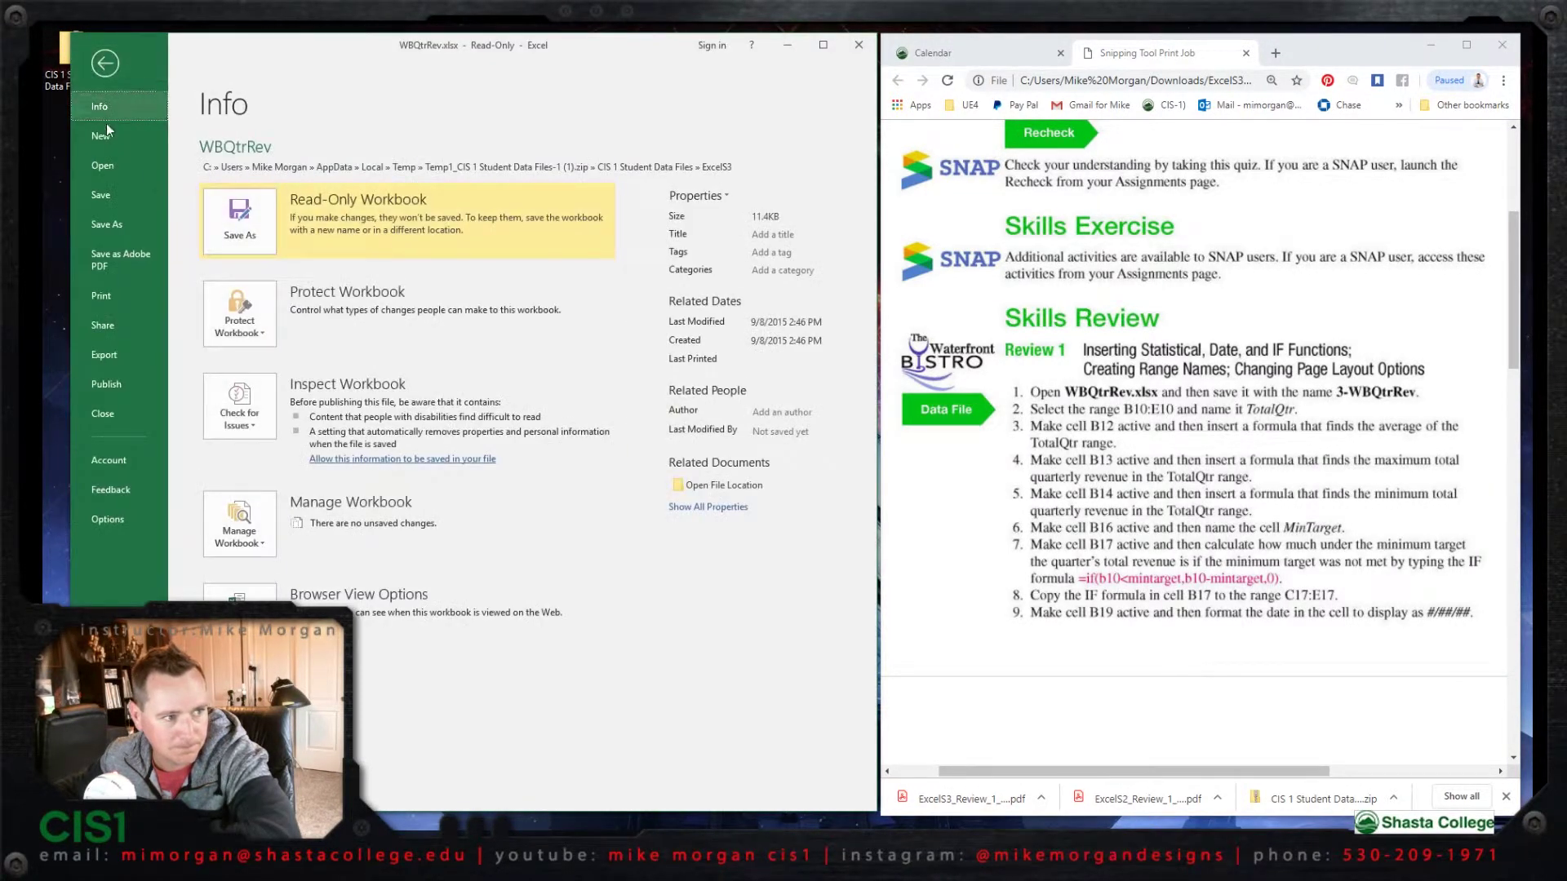
left_click(115, 228)
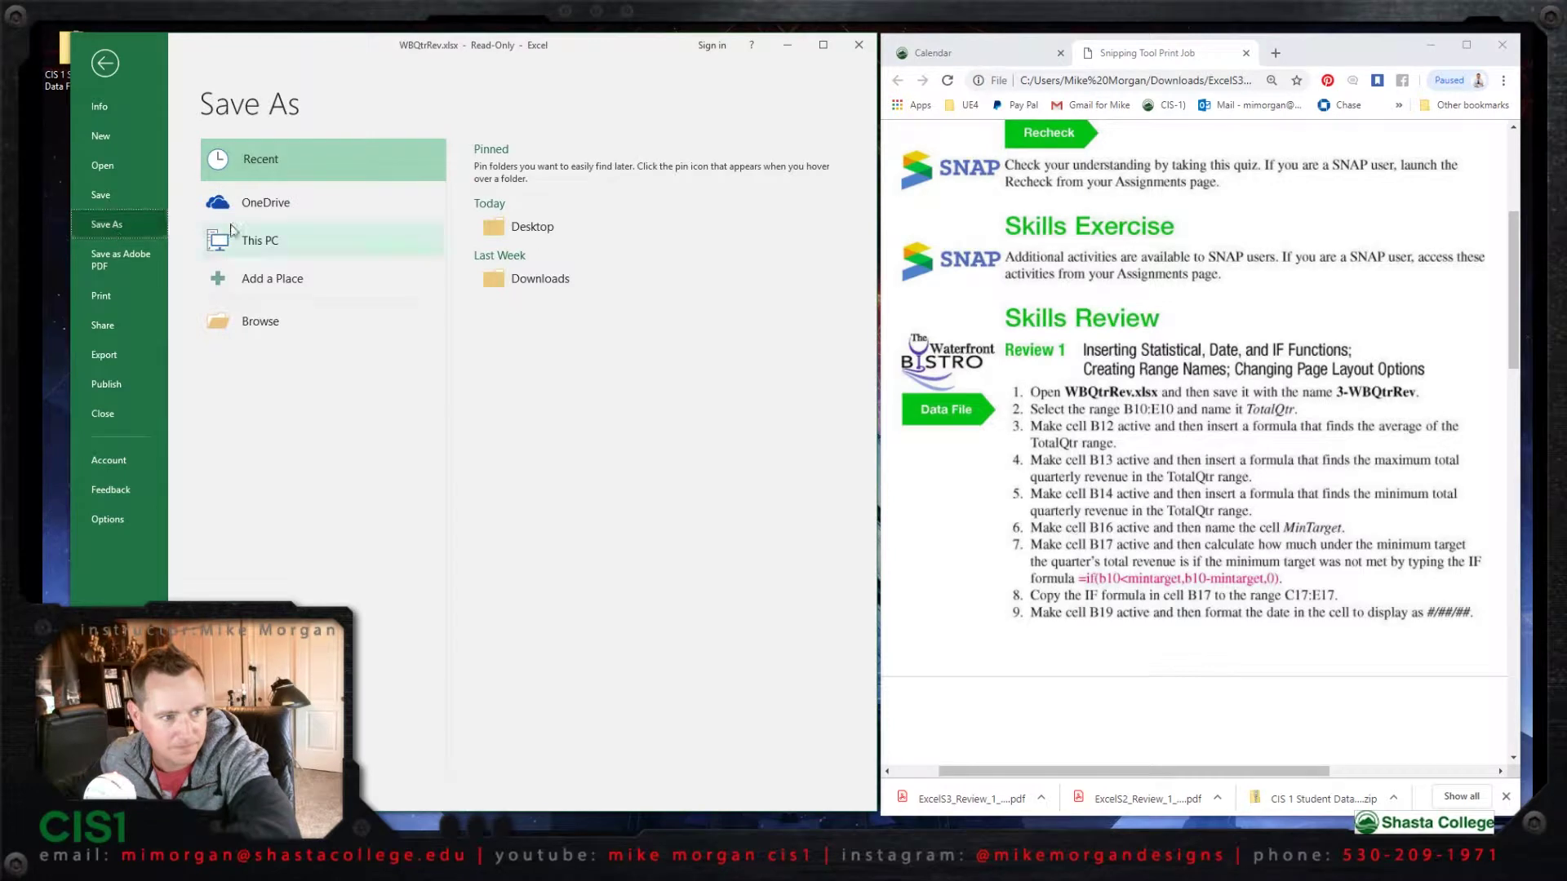
left_click(537, 227)
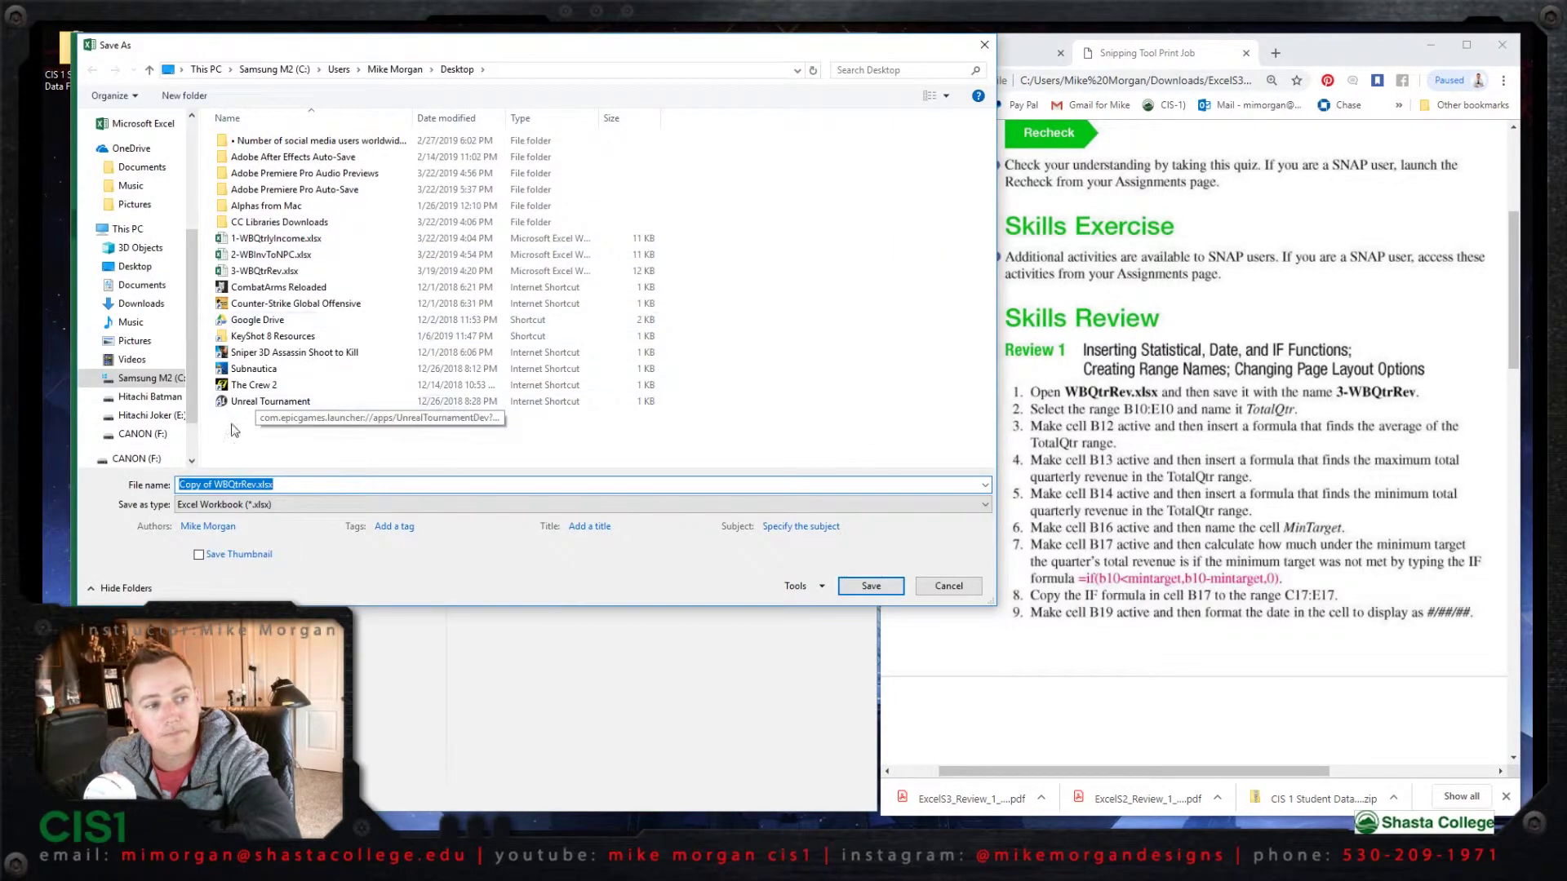
left_click(215, 485)
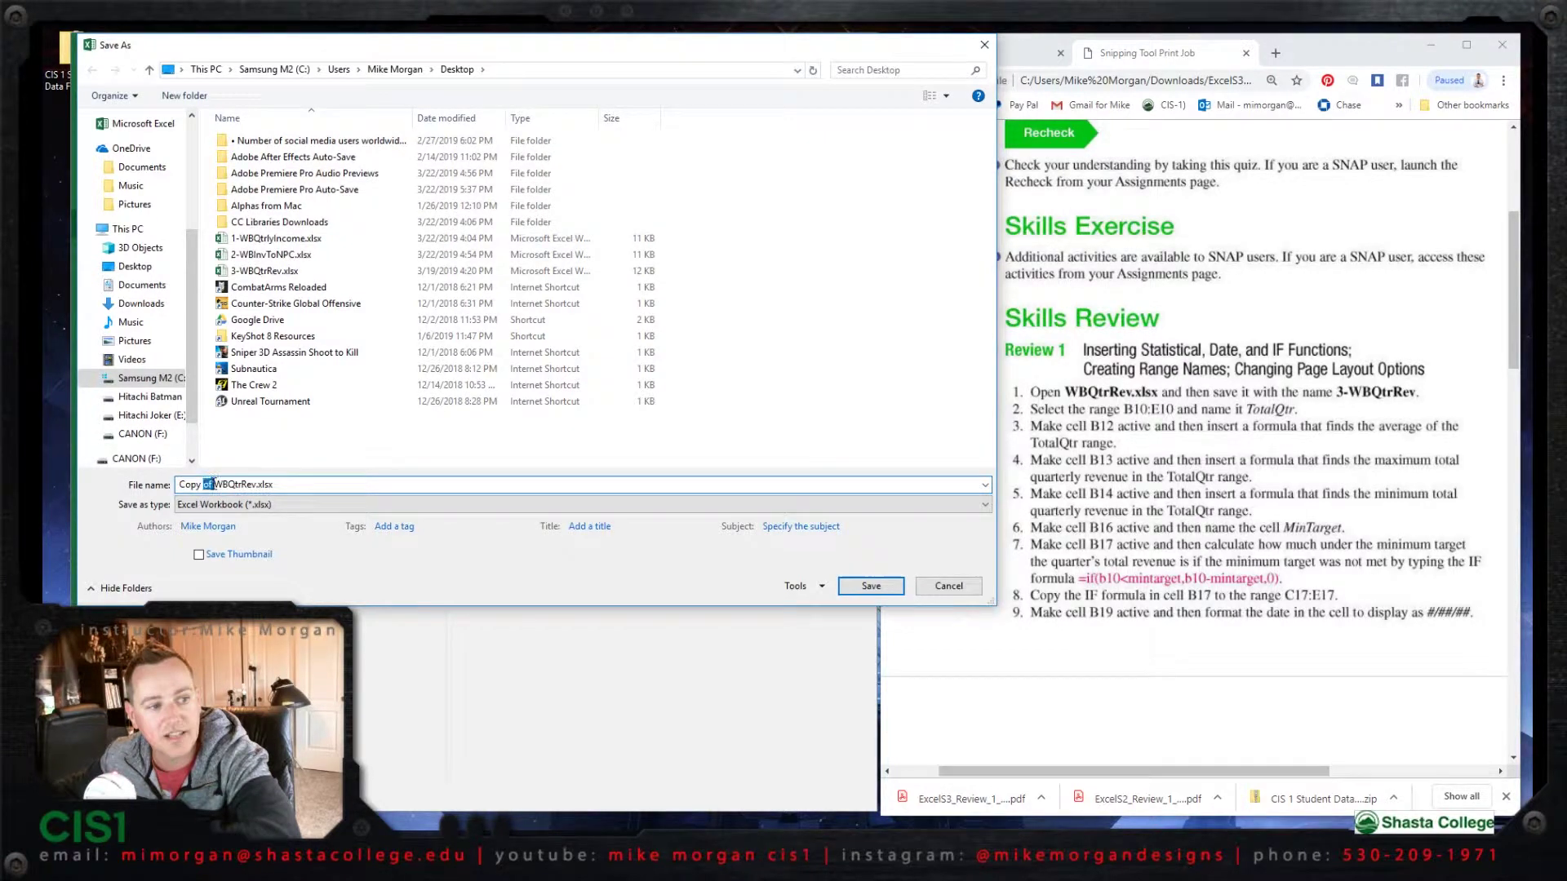
left_click_drag(210, 484, 150, 488)
type("3-")
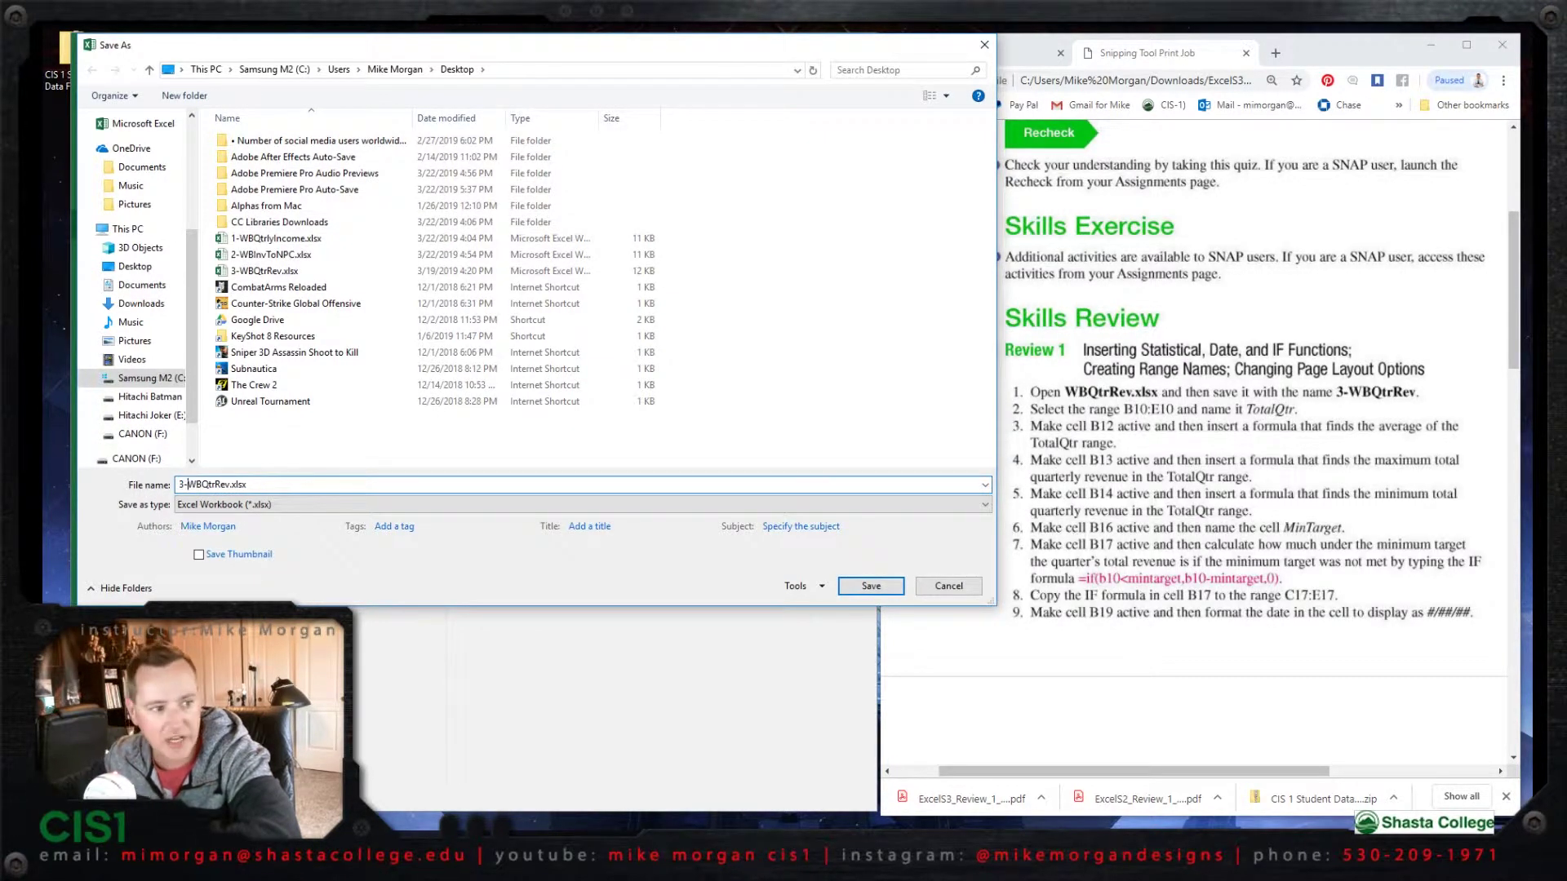
left_click(853, 586)
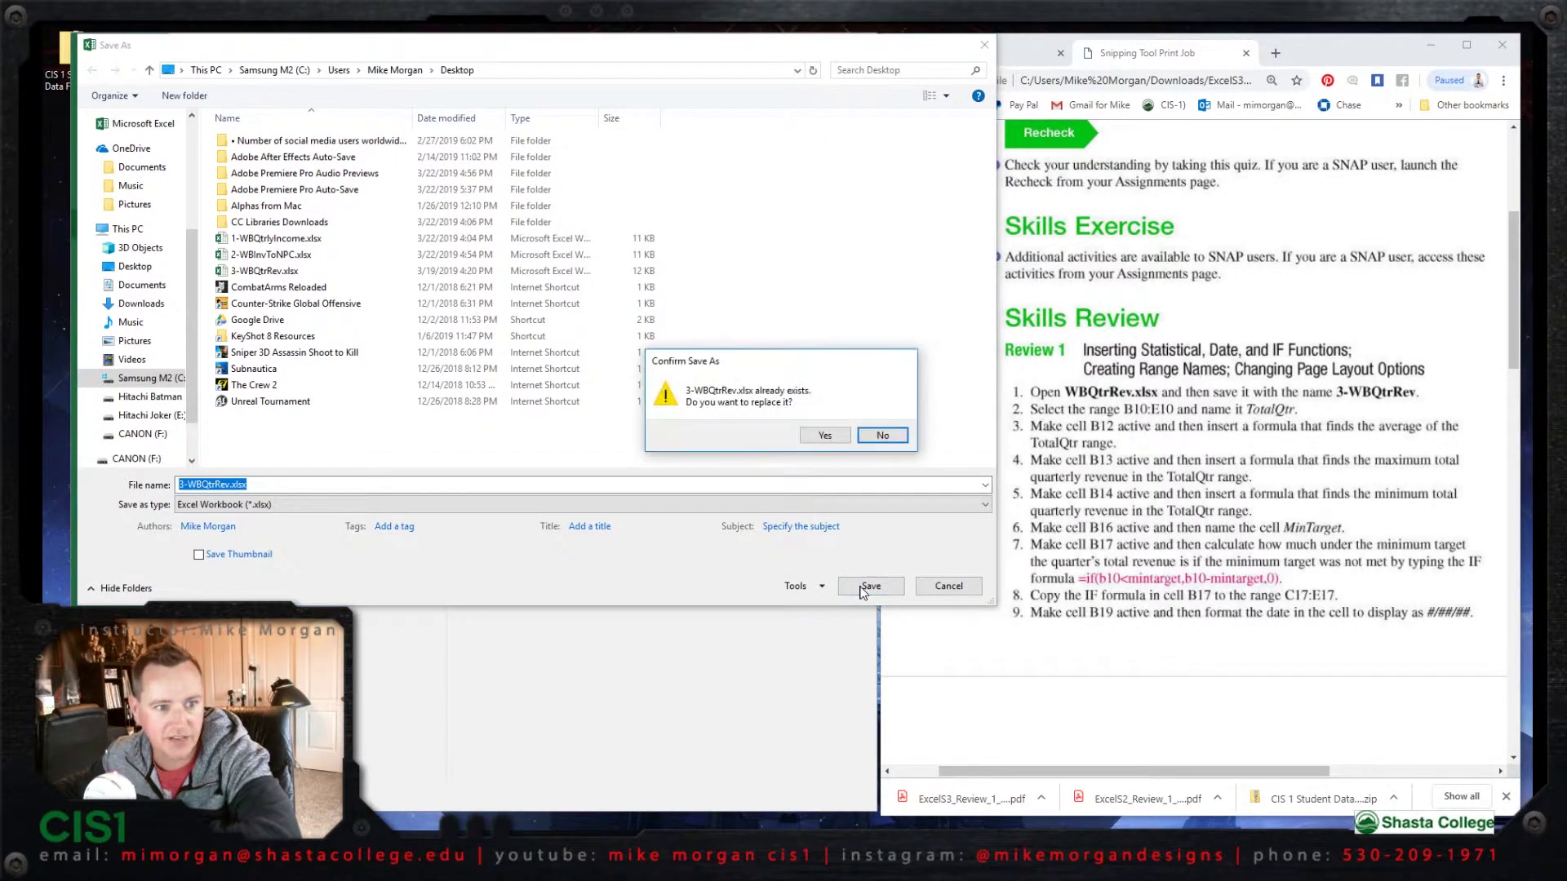
left_click(827, 435)
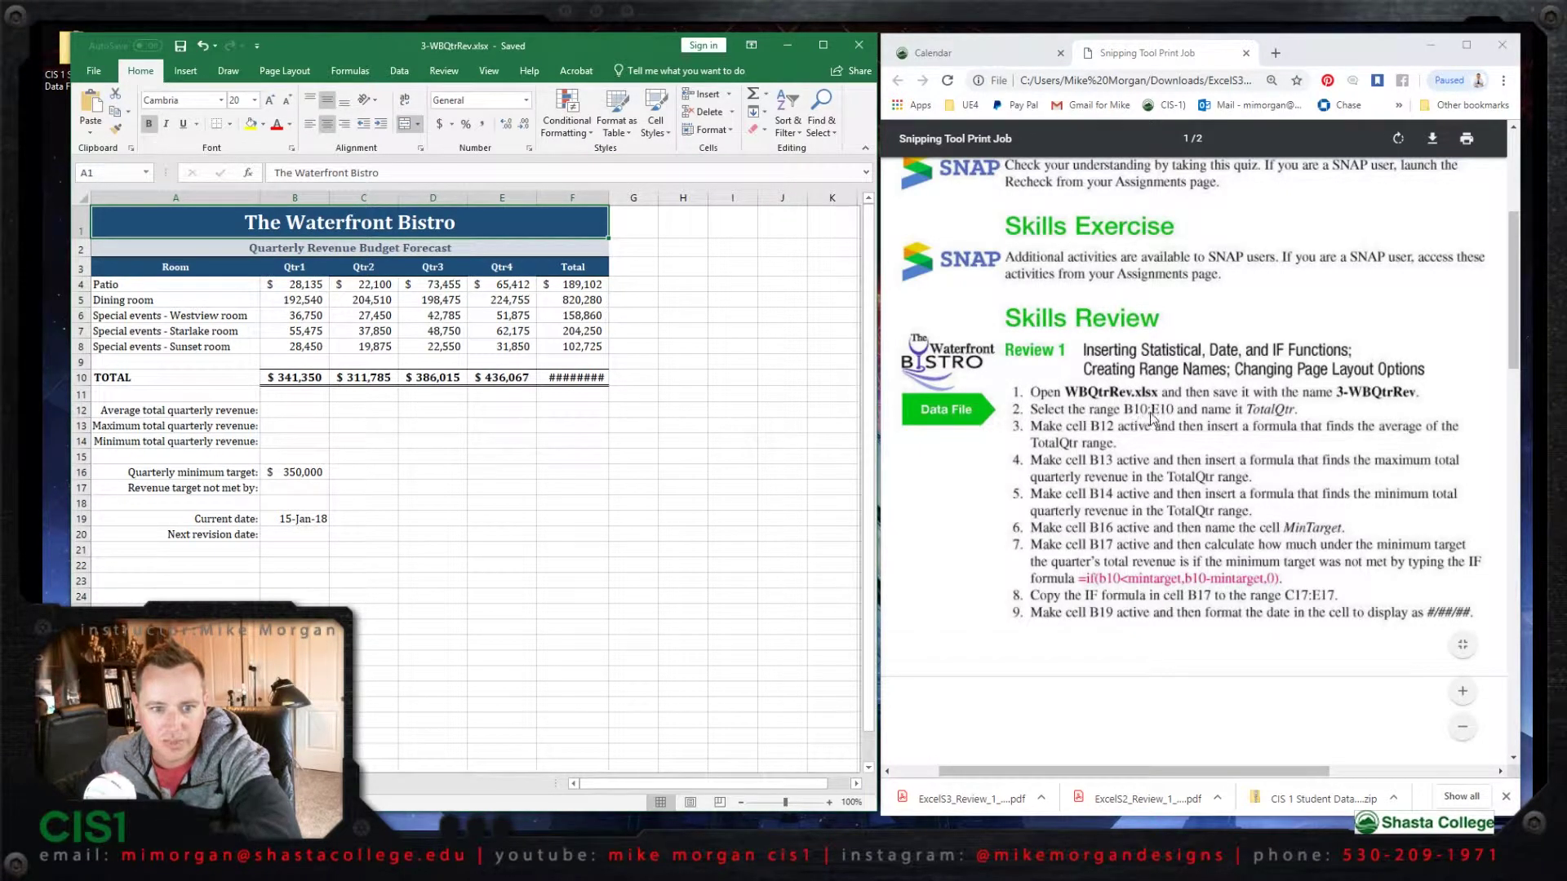
Select the four quarterly totals in the range B10:E10.
left_click(296, 198)
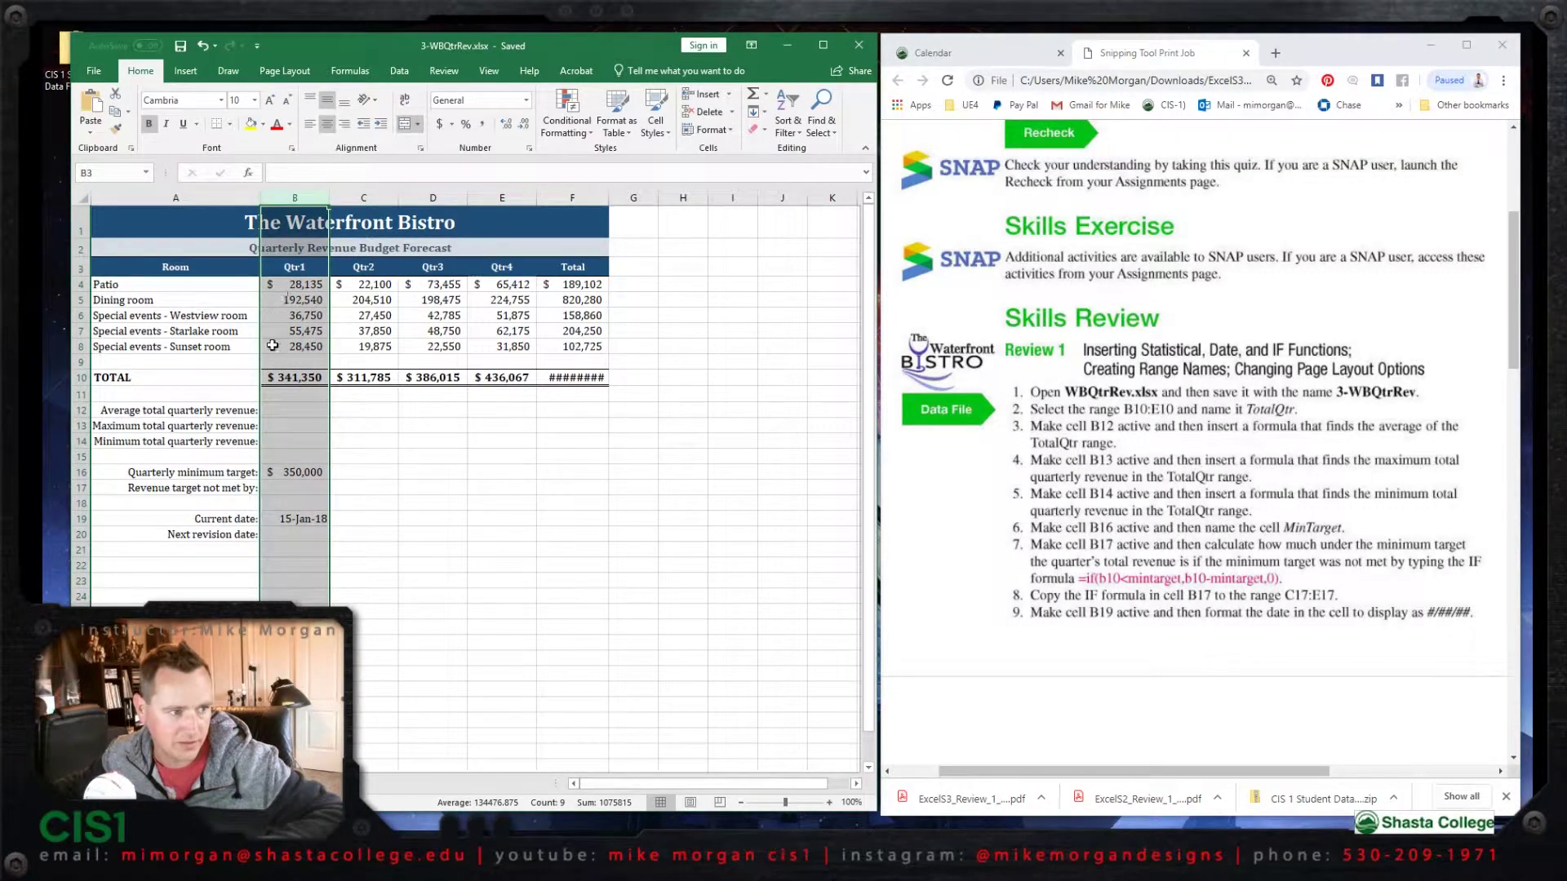
left_click(280, 380)
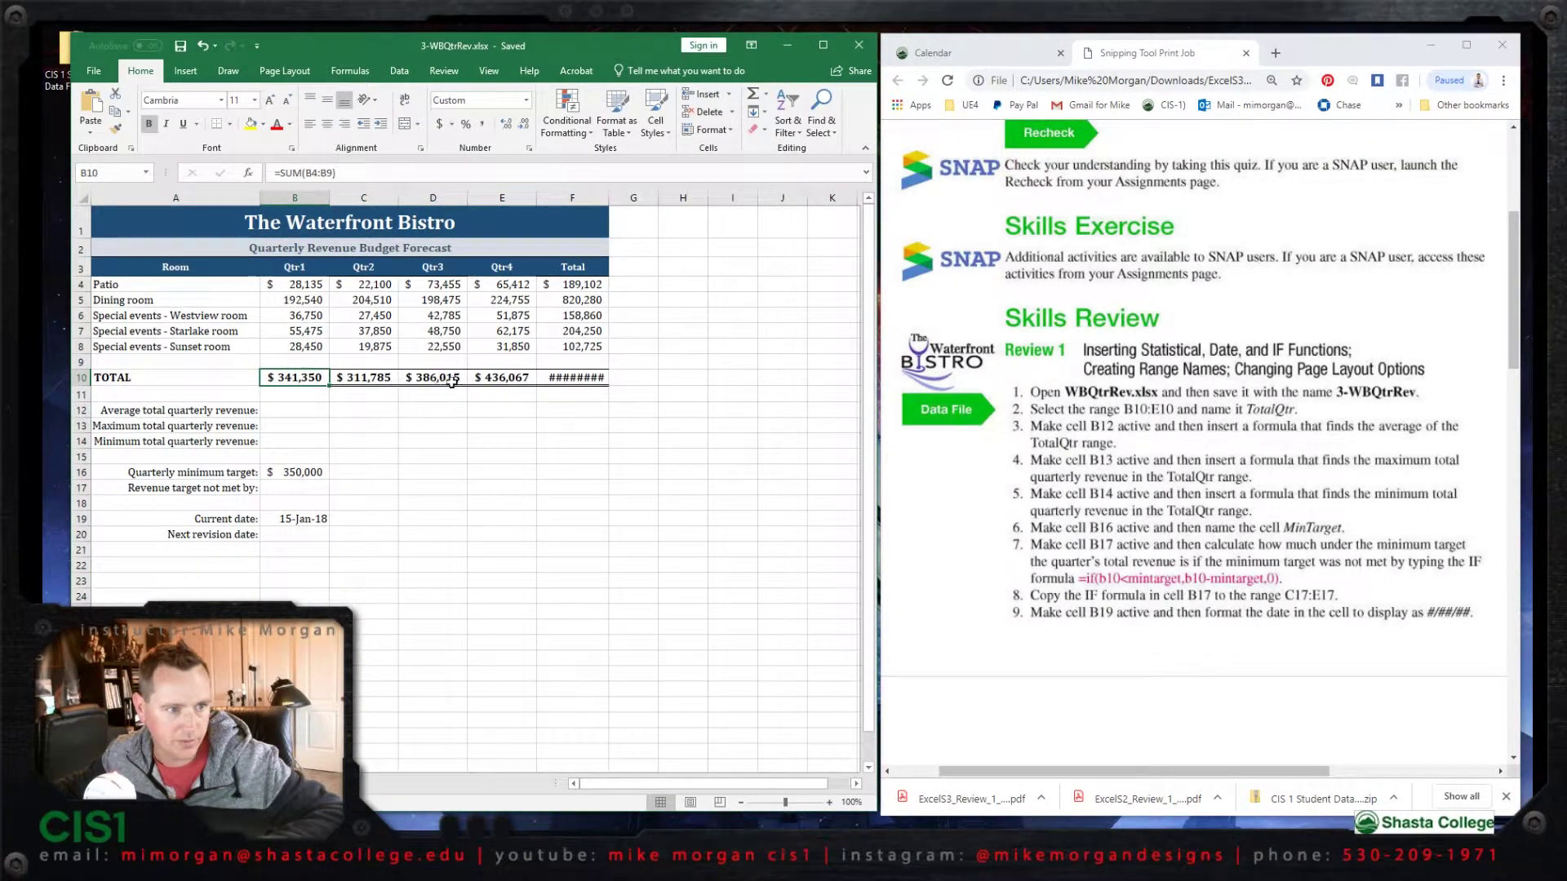
left_click(518, 376, "shift")
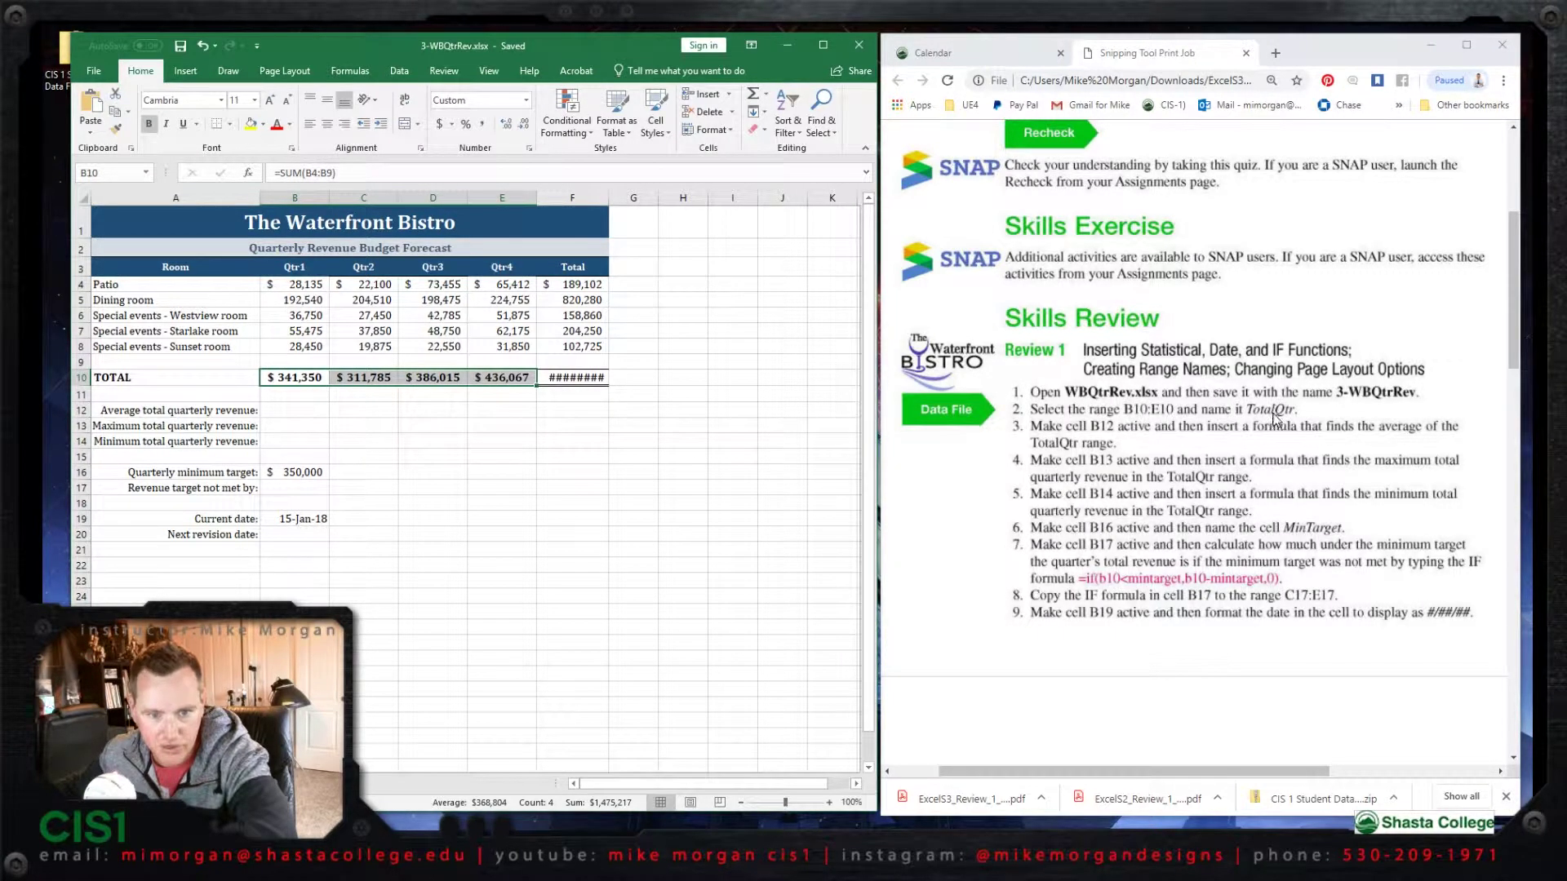
right_click(505, 379)
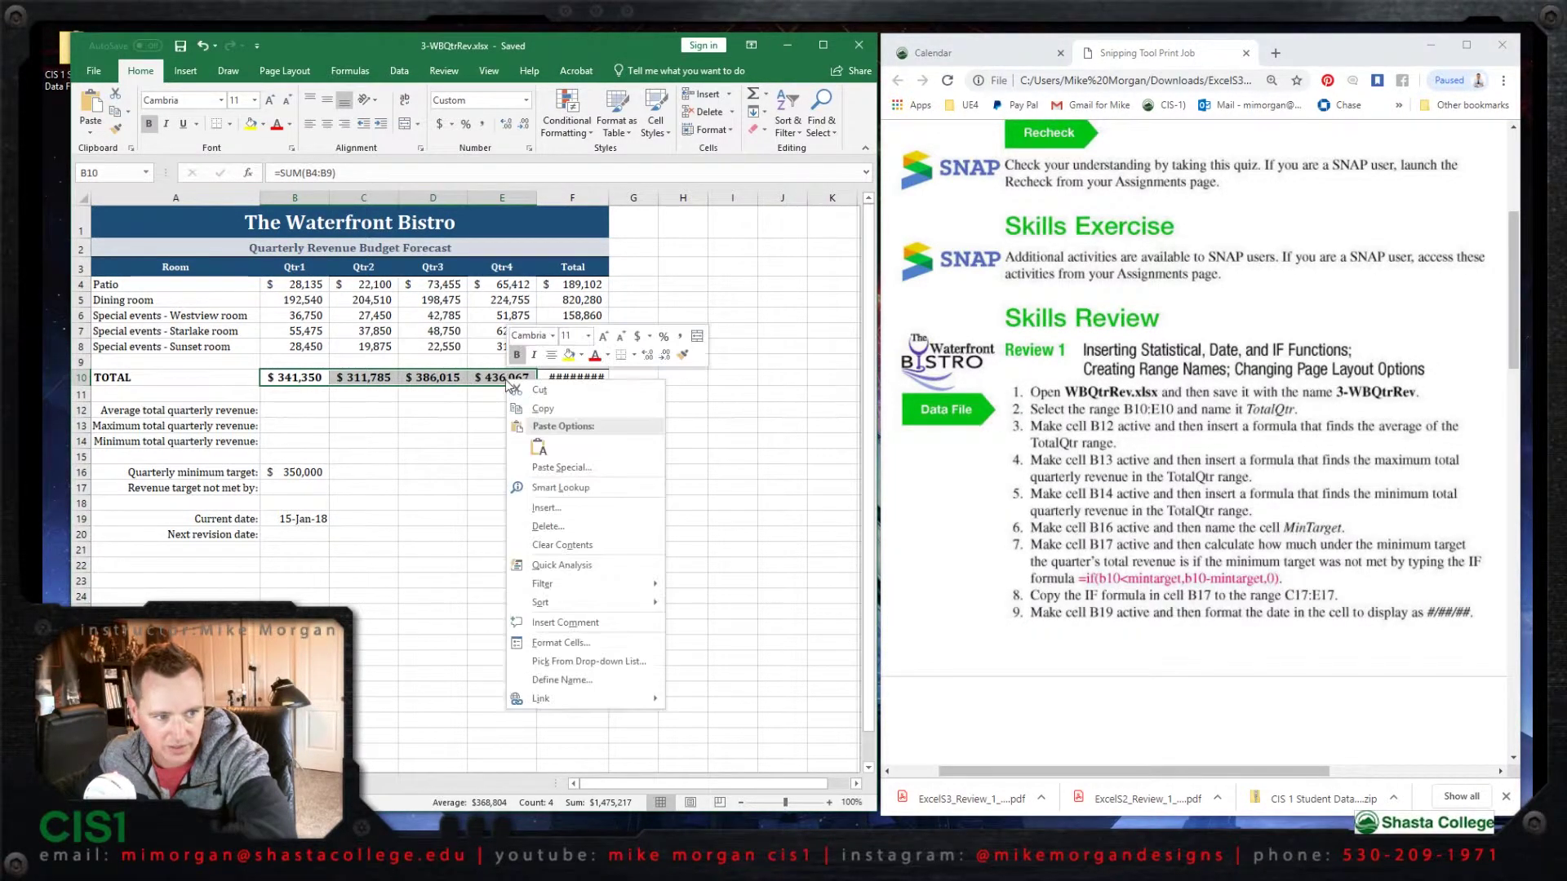
left_click(571, 684)
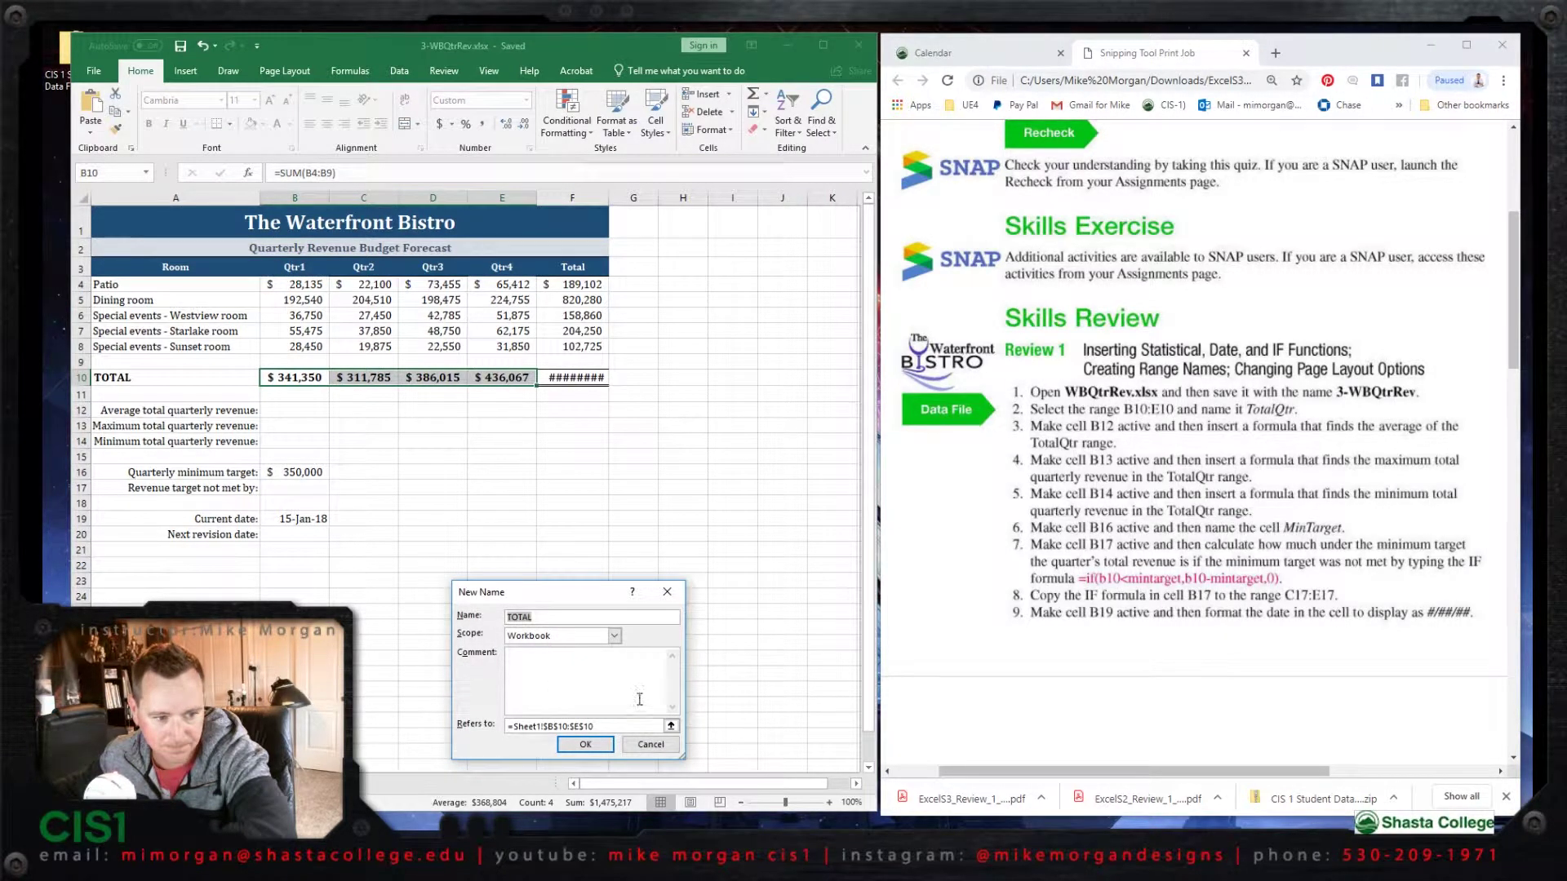
left_click(650, 744)
Define the name TotalQtr for the selected range B10:E10 with workbook scope.
right_click(504, 378)
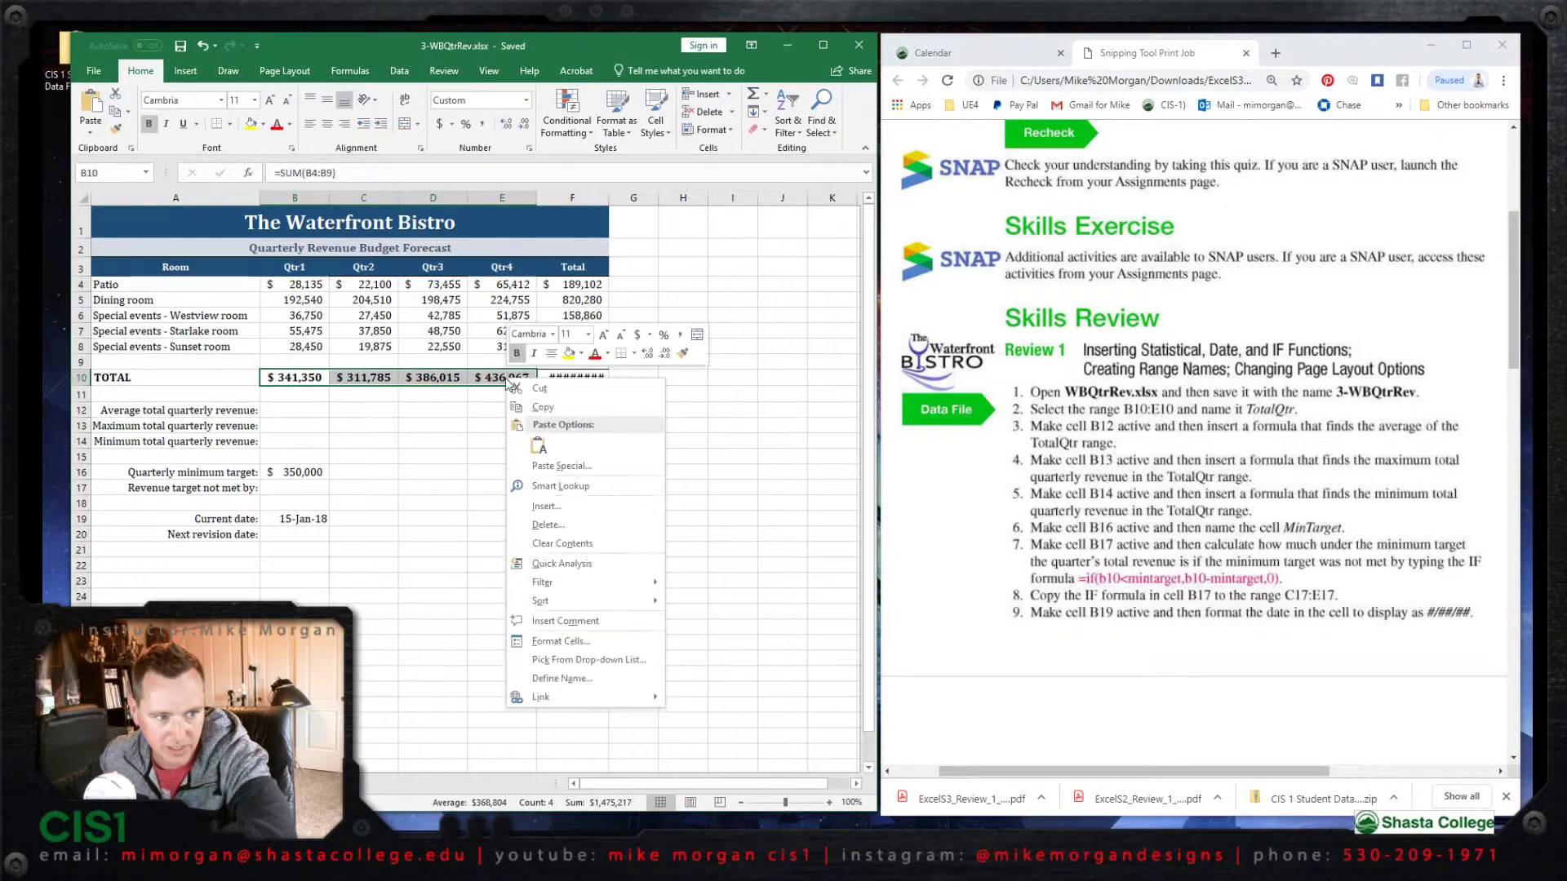
left_click(569, 678)
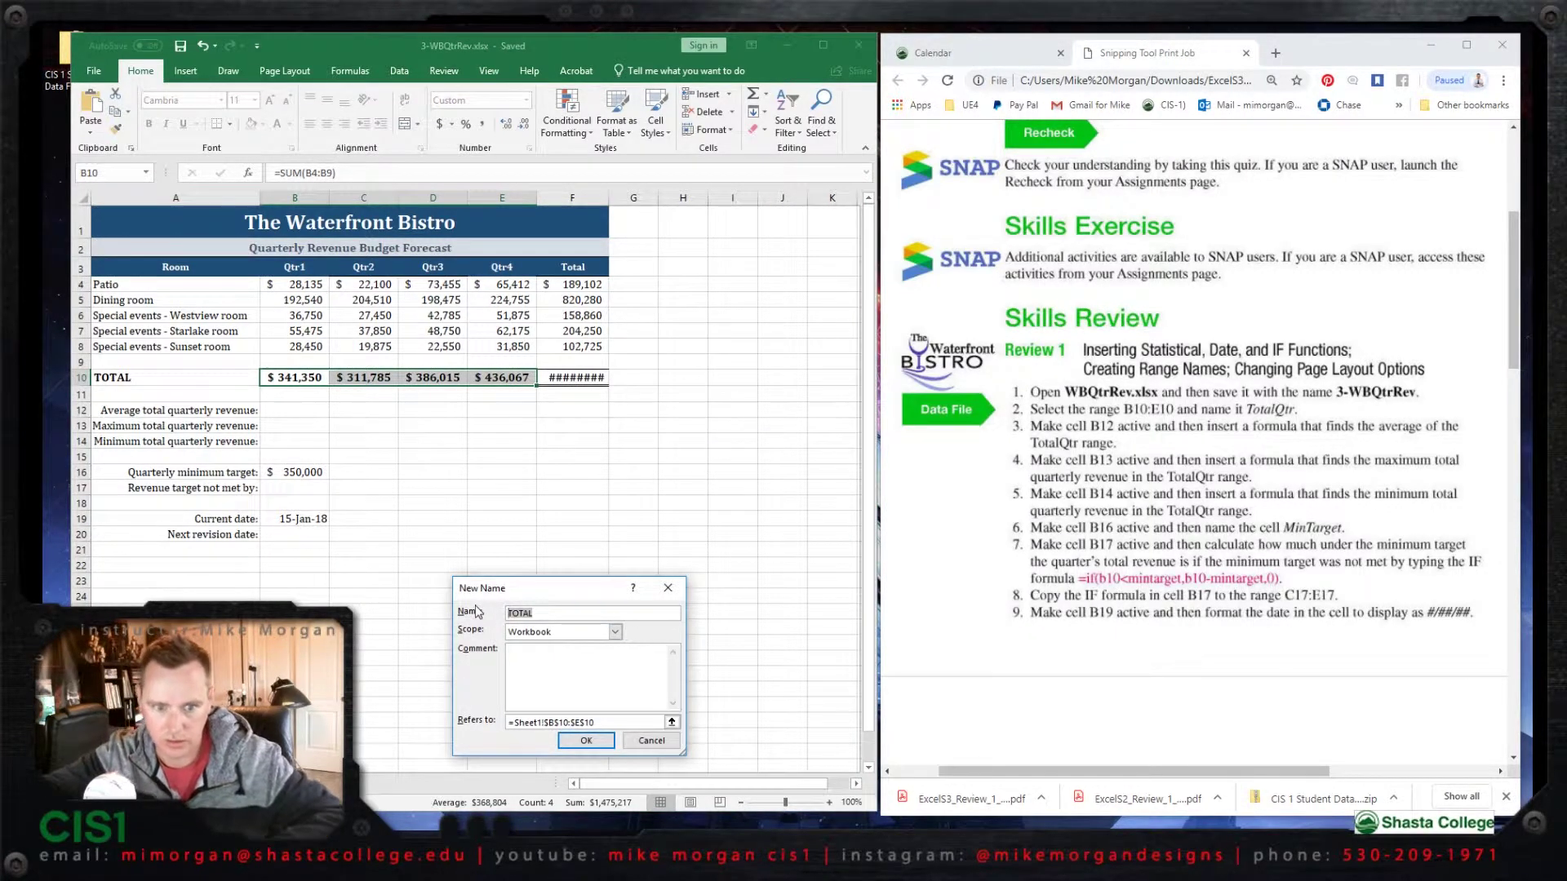
type("Tot")
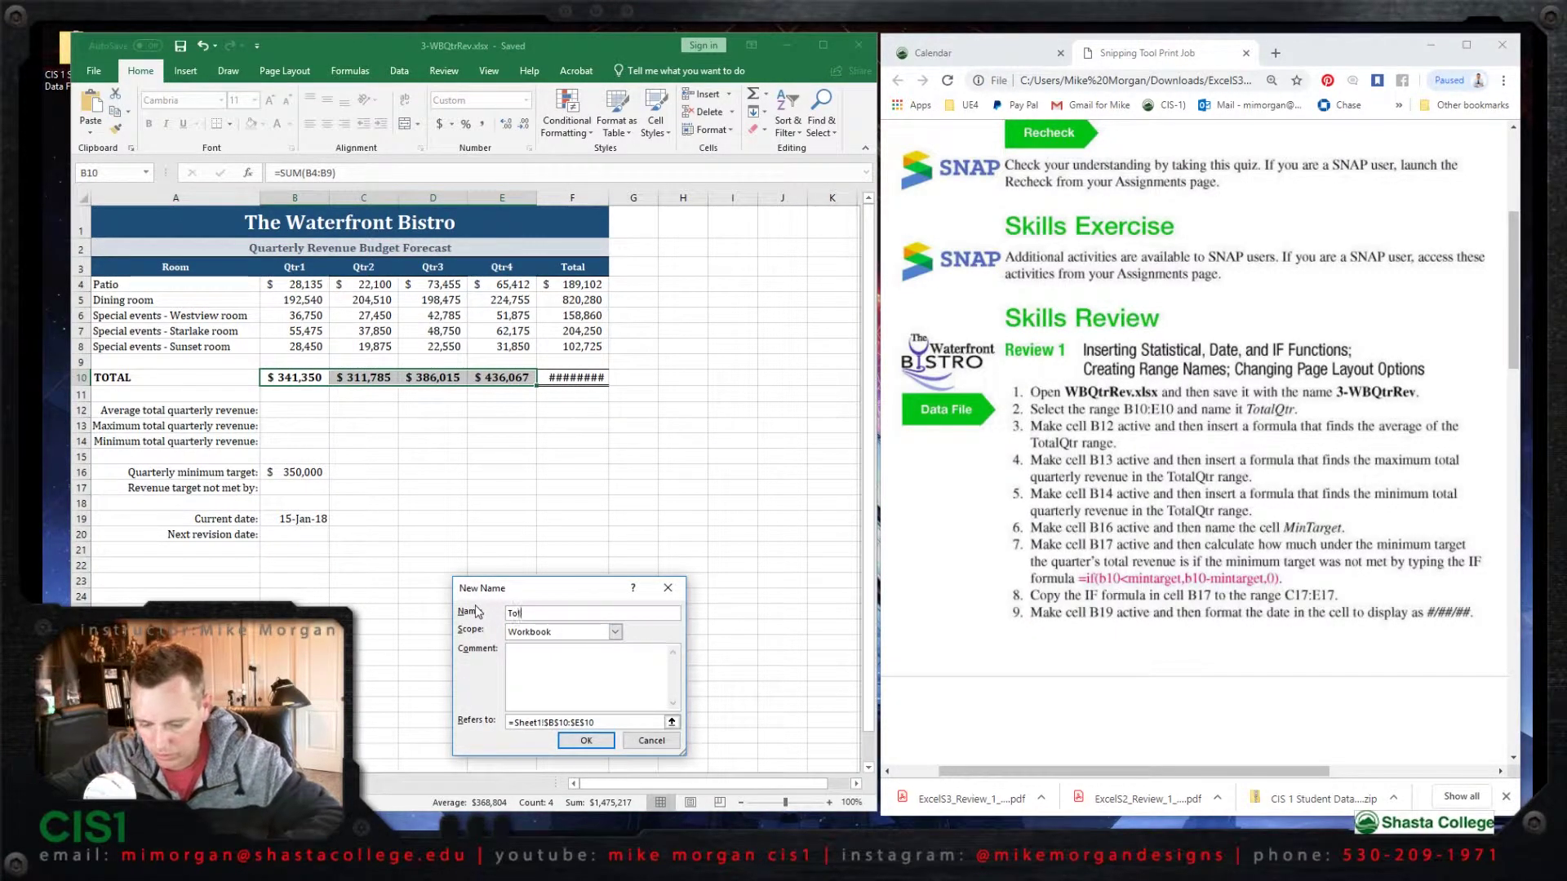
type("al")
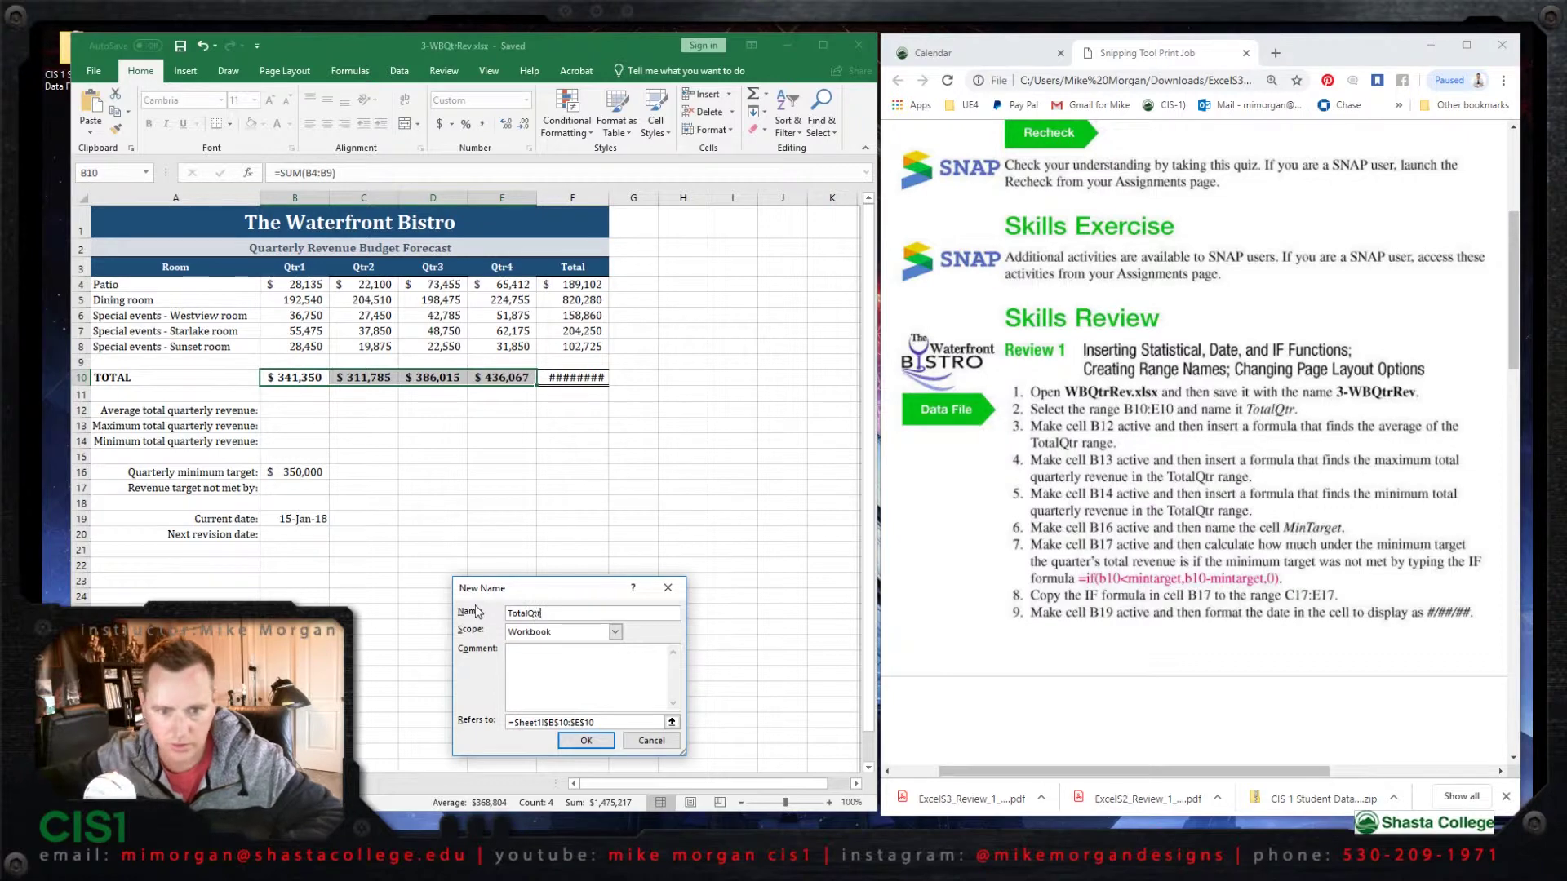
type("Qtr")
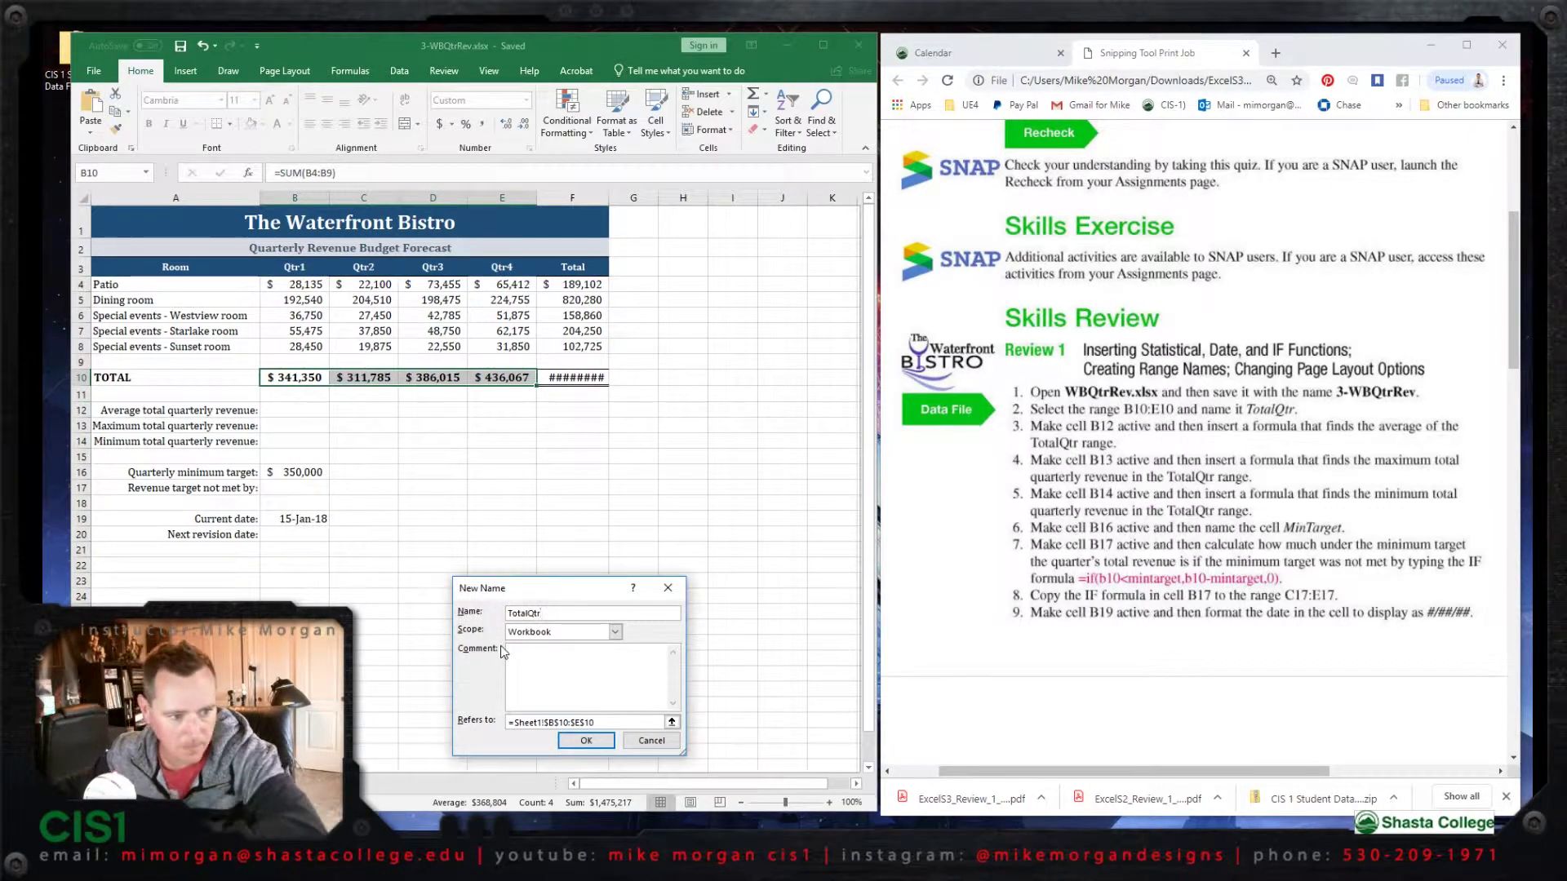
left_click(584, 741)
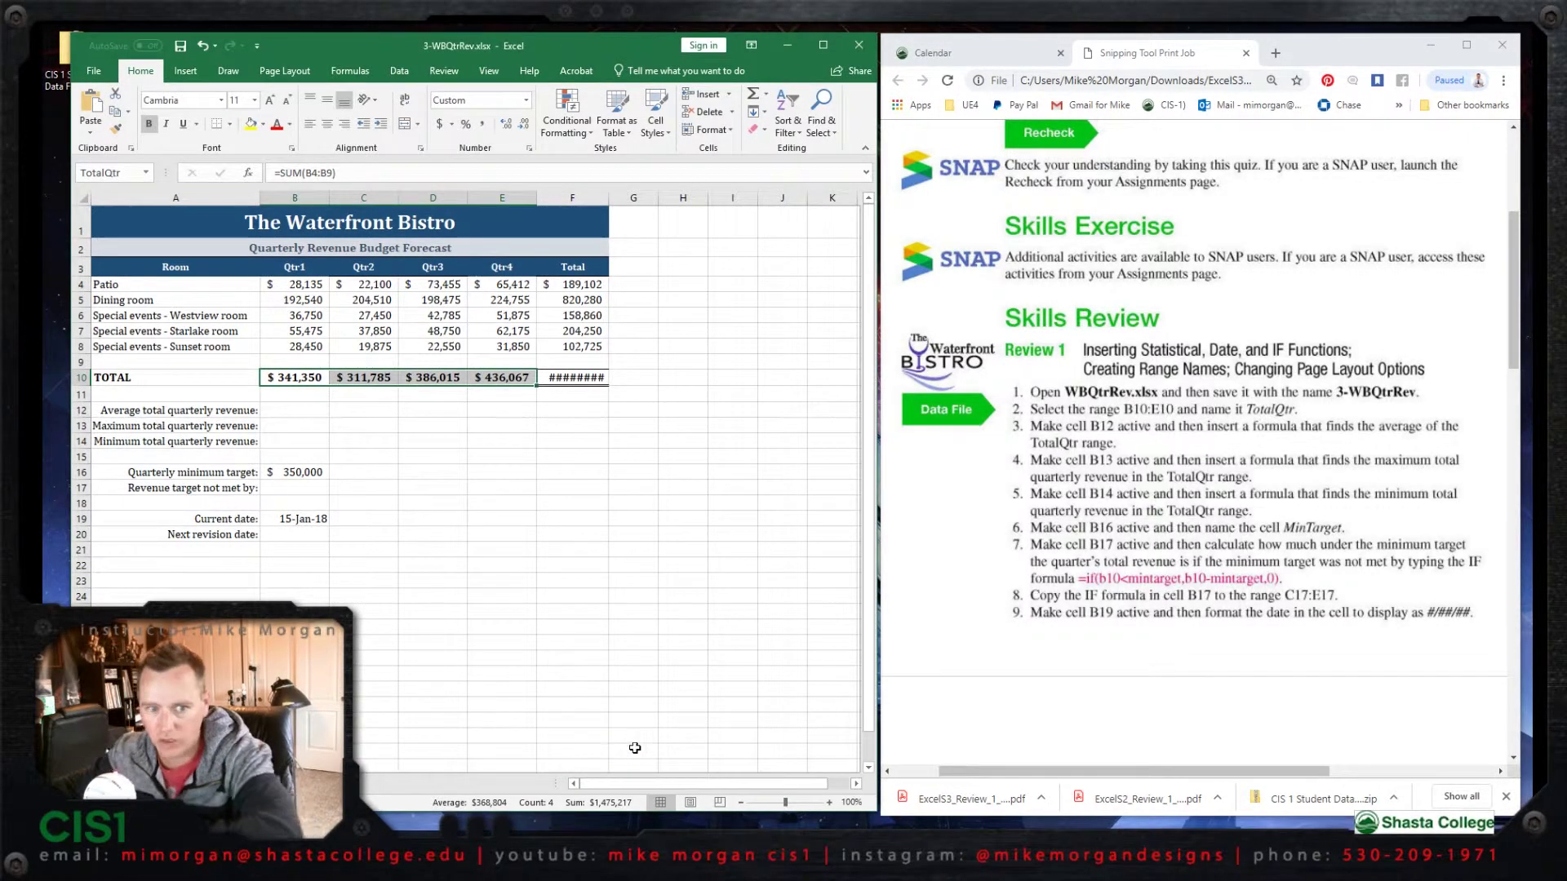
Insert an AVERAGE formula in cell B12 for the quarterly totals in B10:E10.
left_click(295, 410)
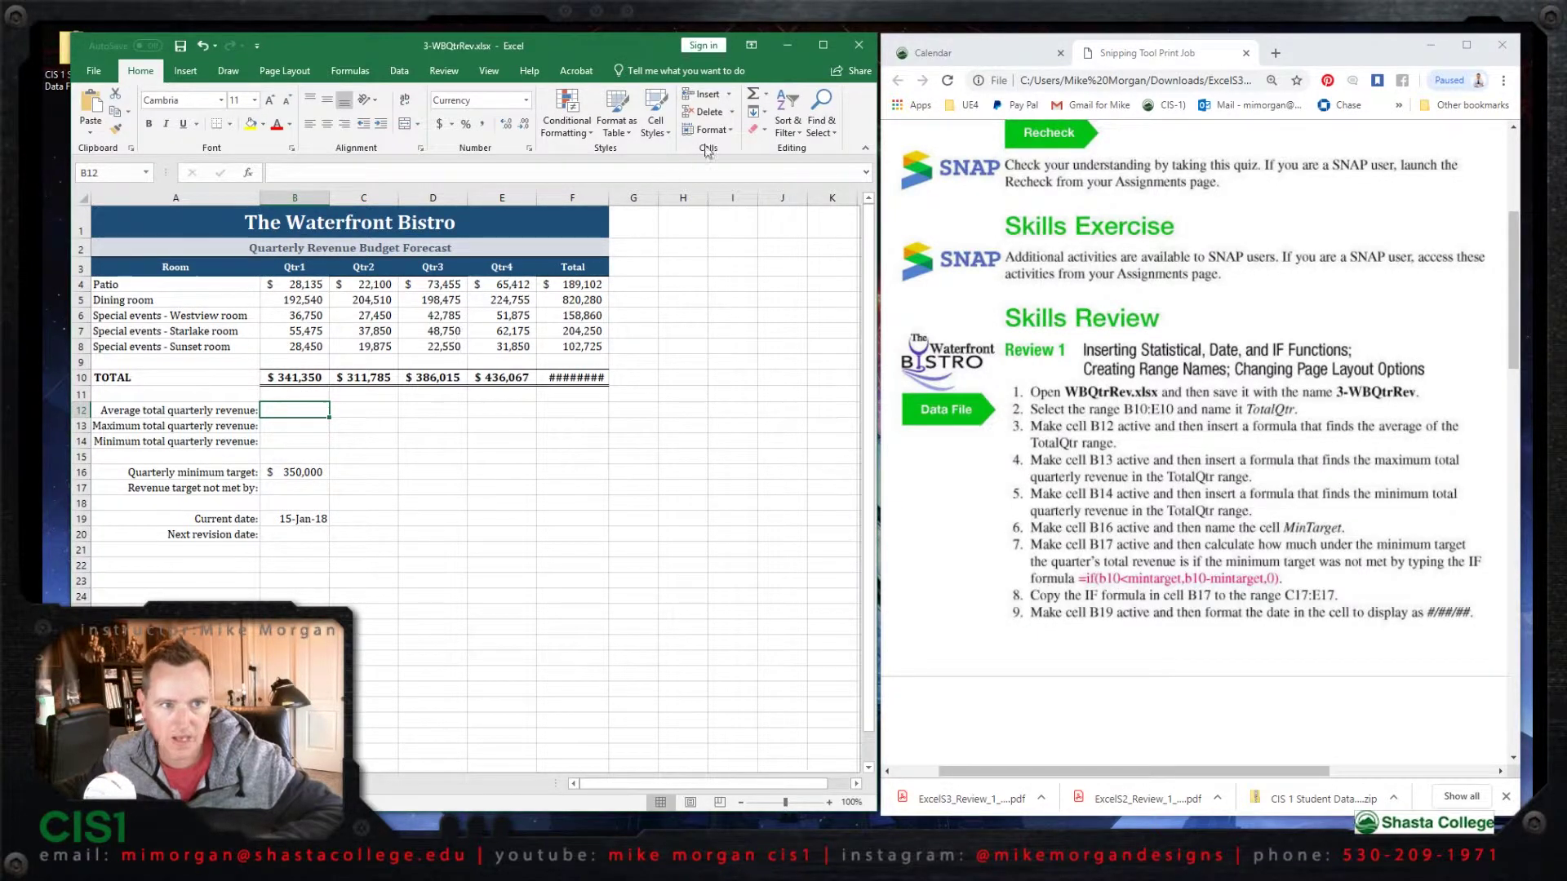
left_click(767, 99)
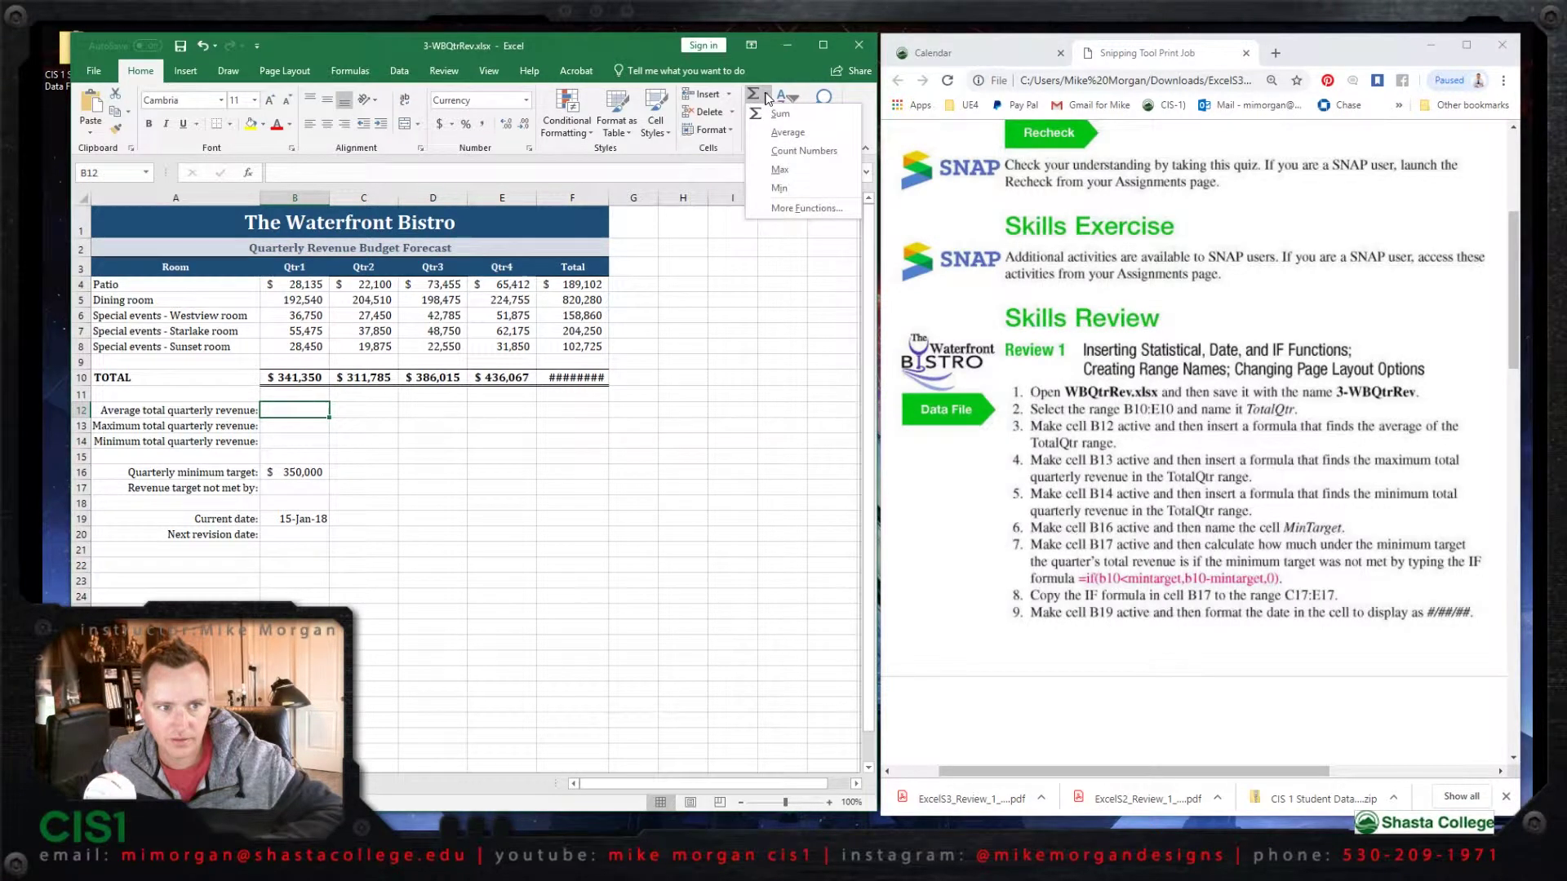
left_click(786, 132)
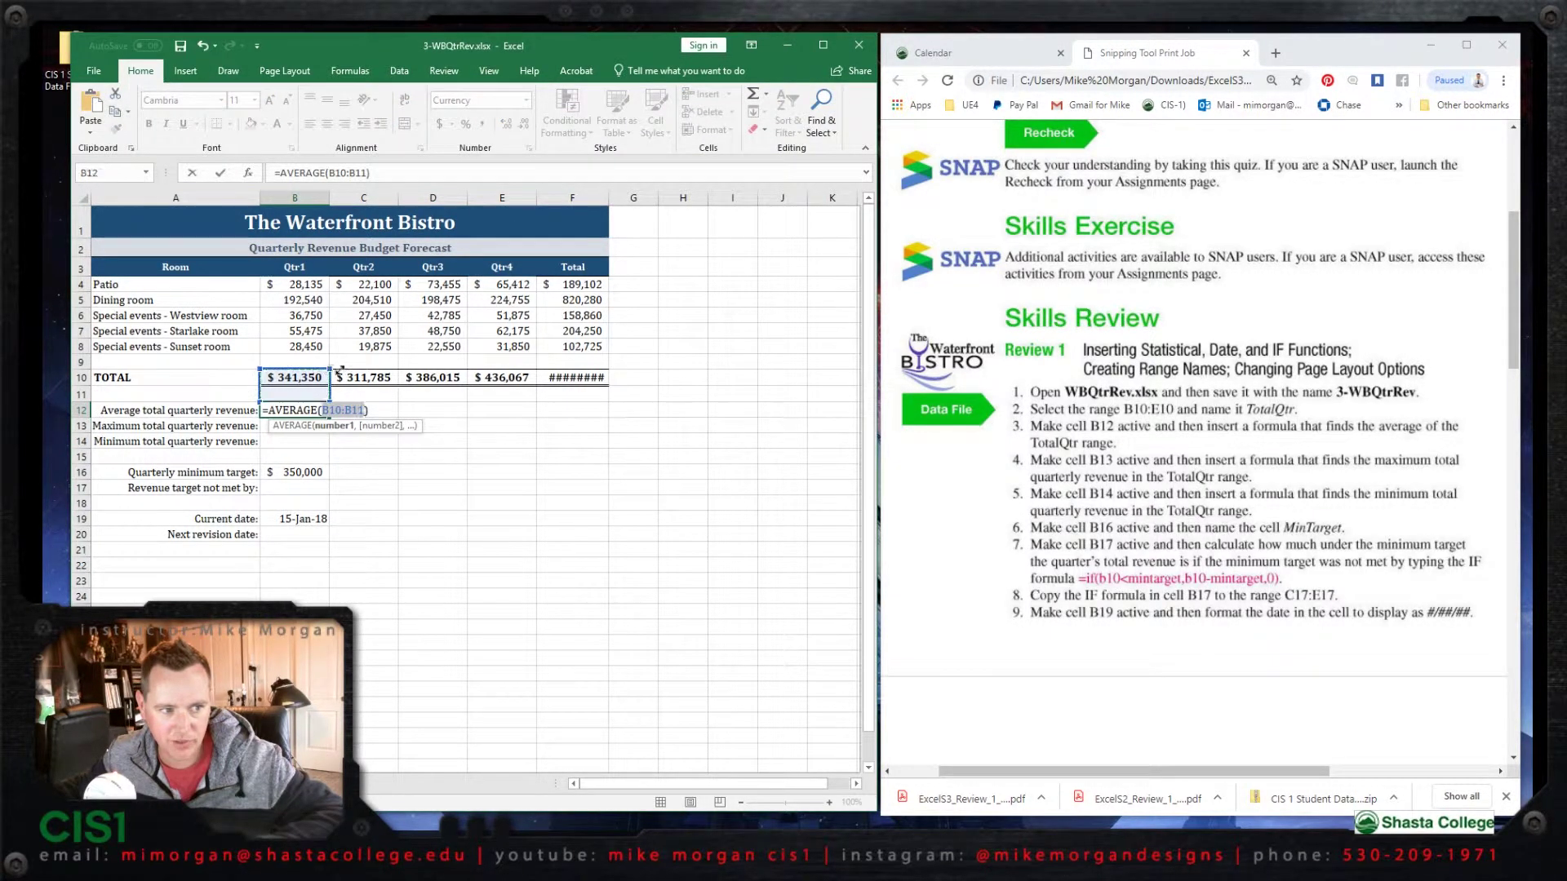
left_click_drag(340, 370, 535, 384)
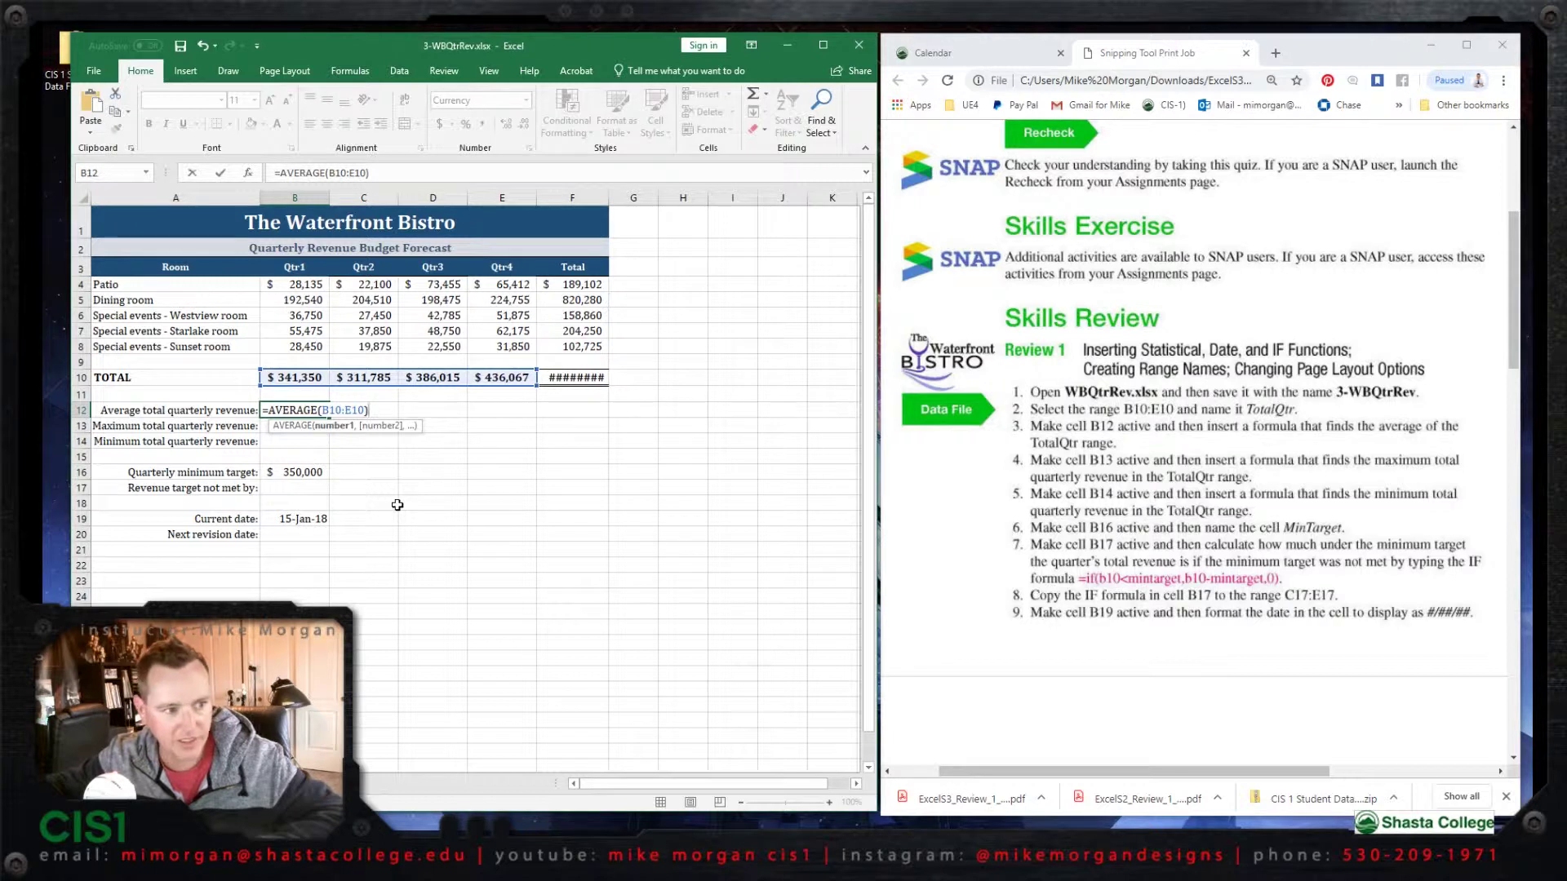
key("Return")
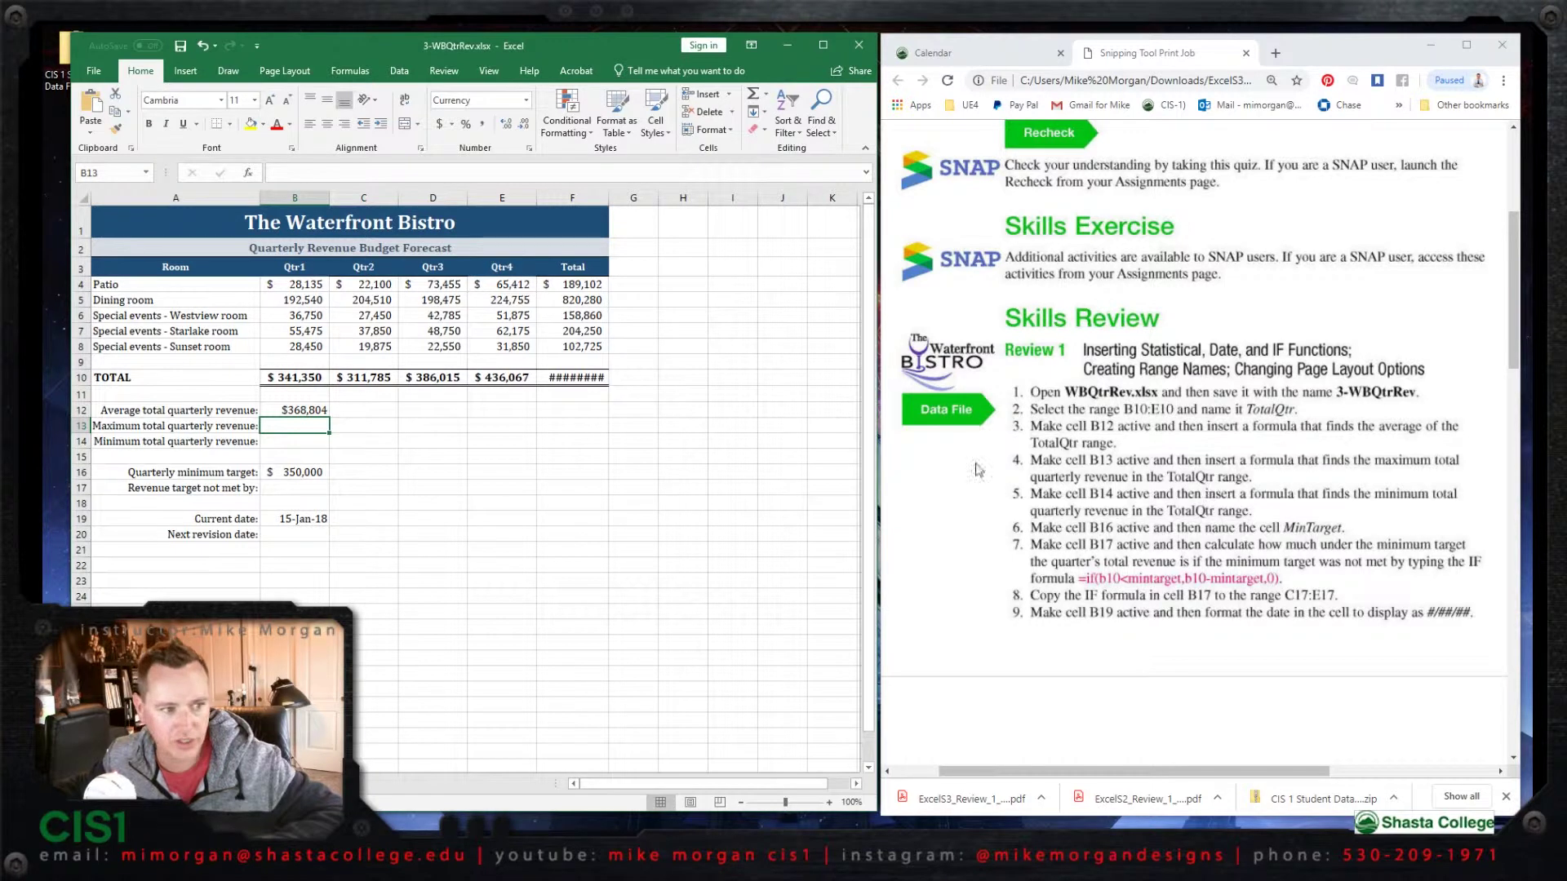
Insert a MAX formula in cell B13 for the quarterly totals in B10:E10.
left_click(767, 99)
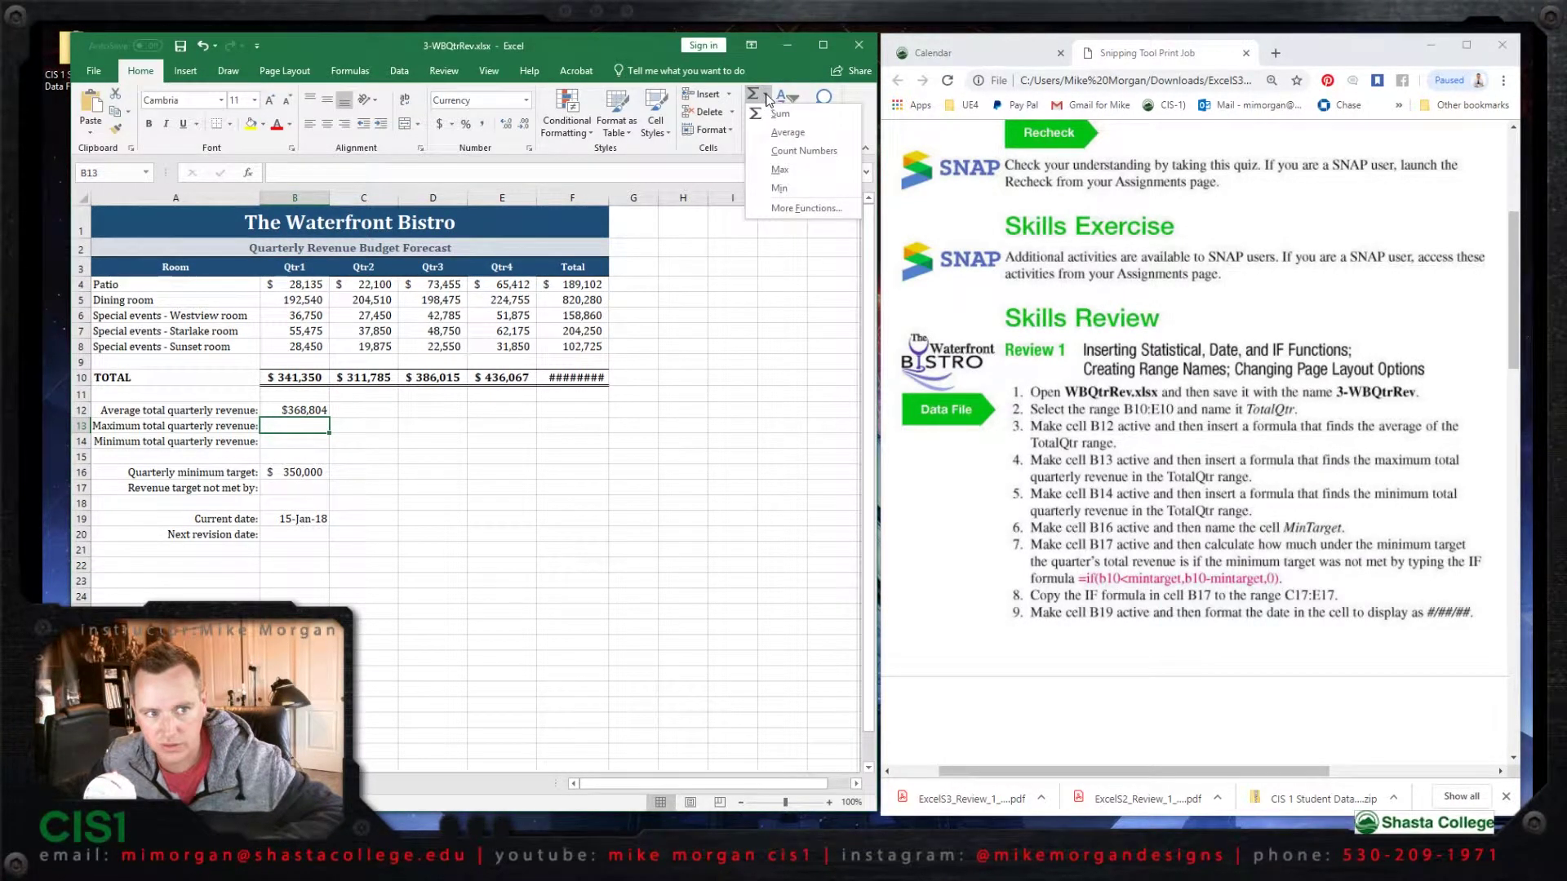
left_click(790, 168)
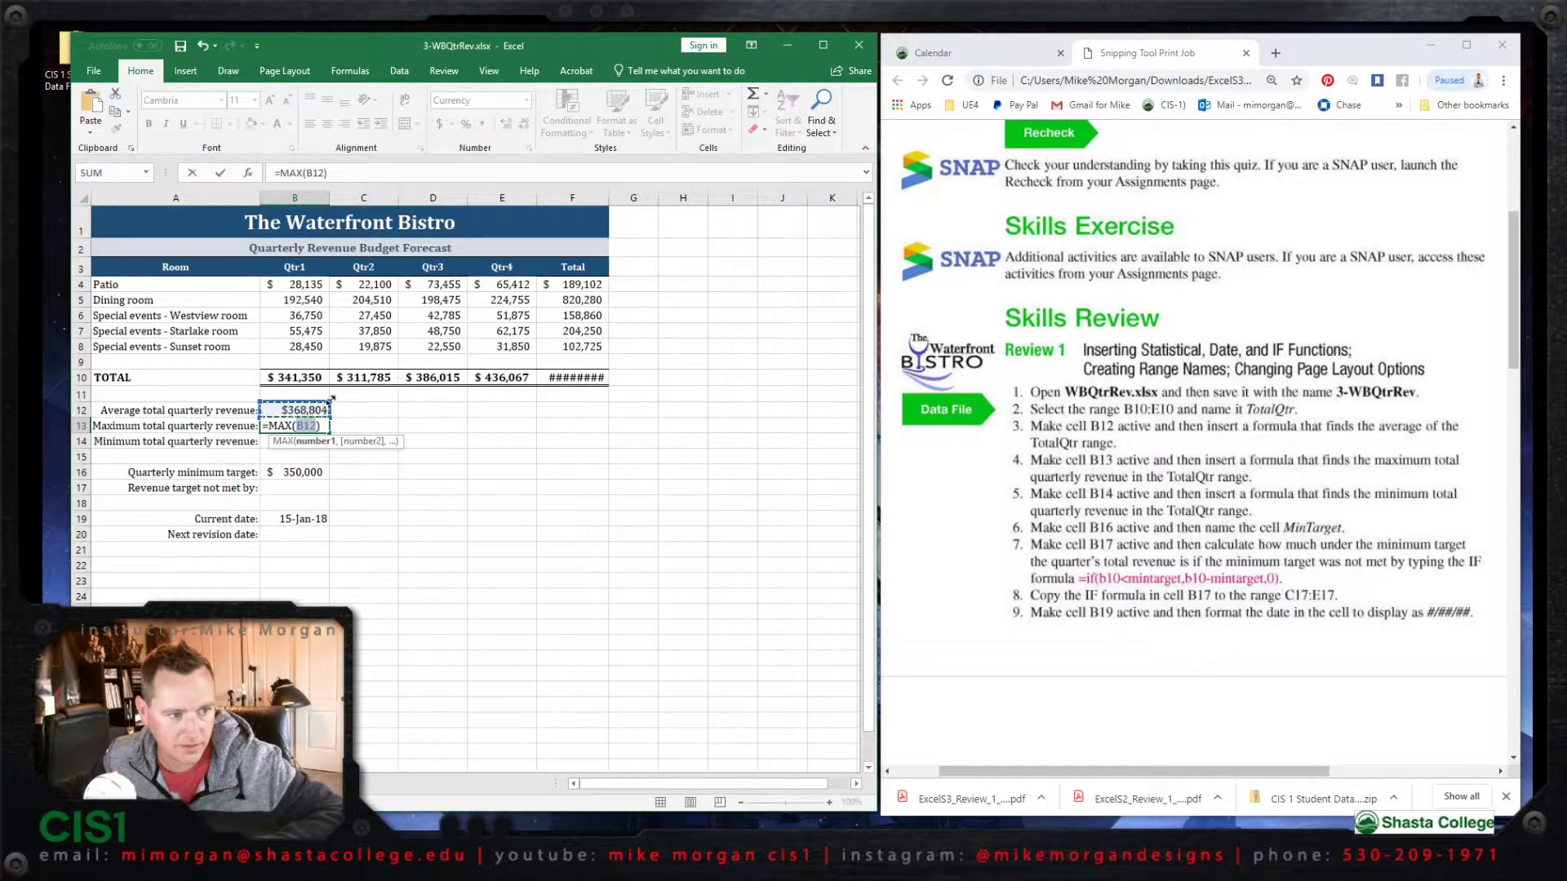
left_click_drag(331, 398, 536, 377)
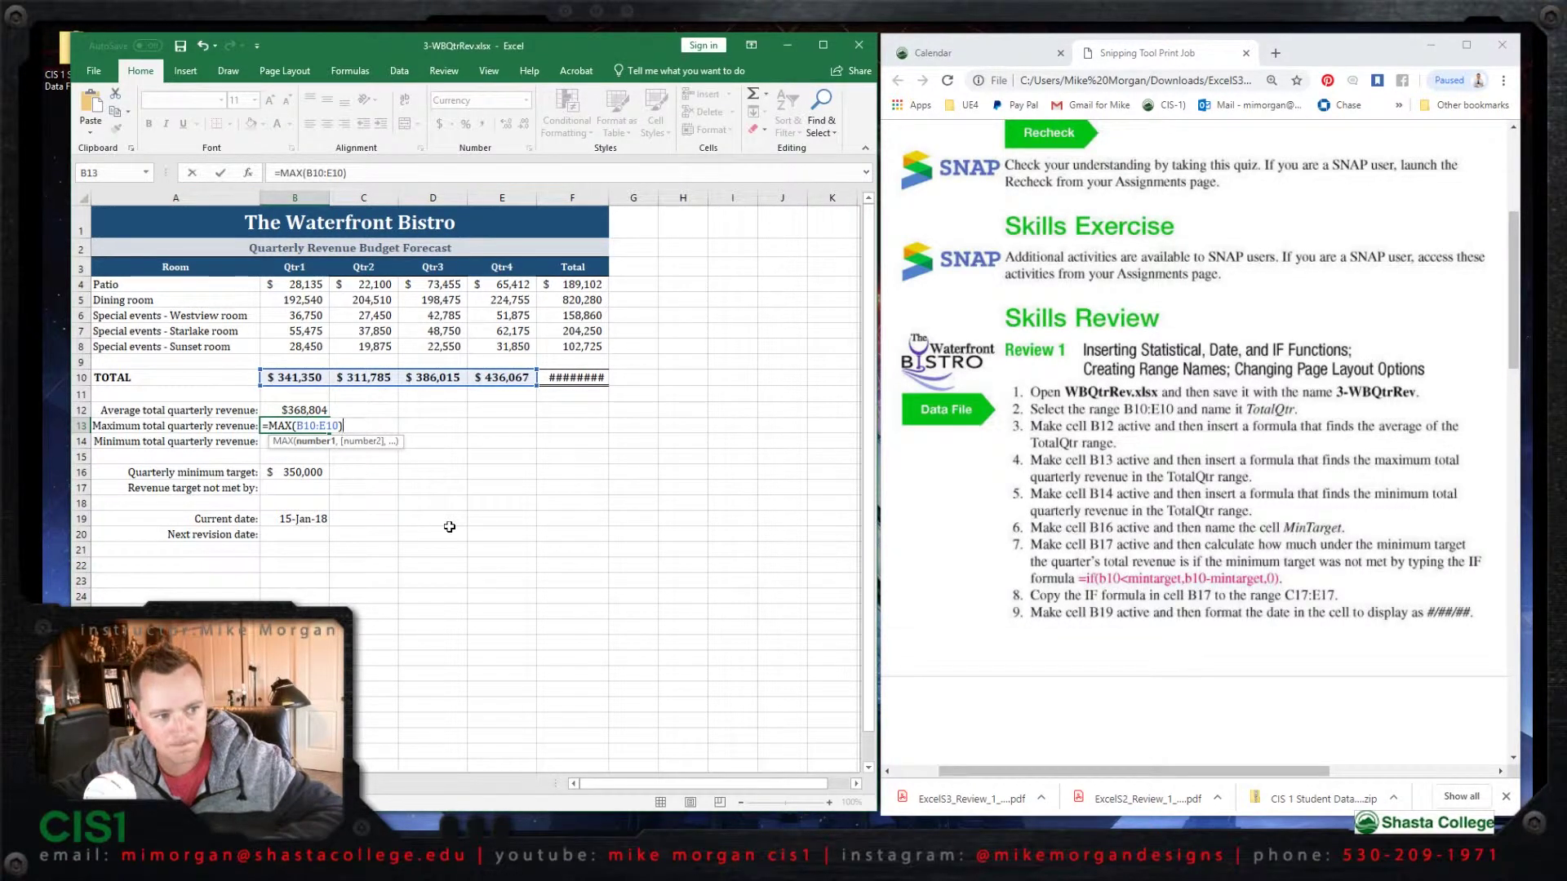
key("Return")
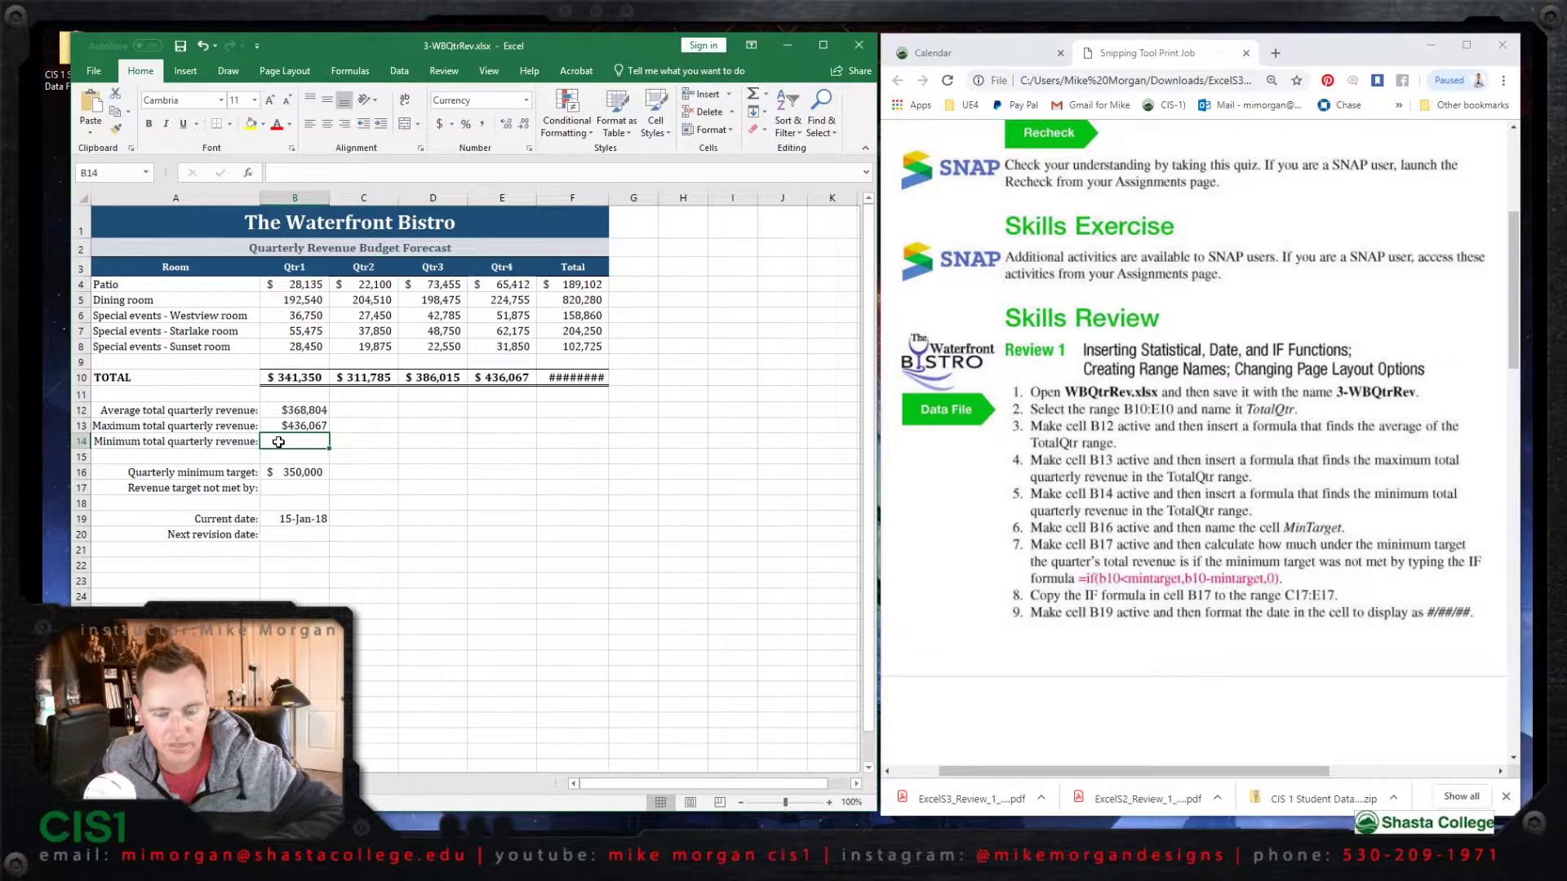
Insert a MIN formula in cell B14 for the quarterly totals in B10:E10.
left_click(768, 99)
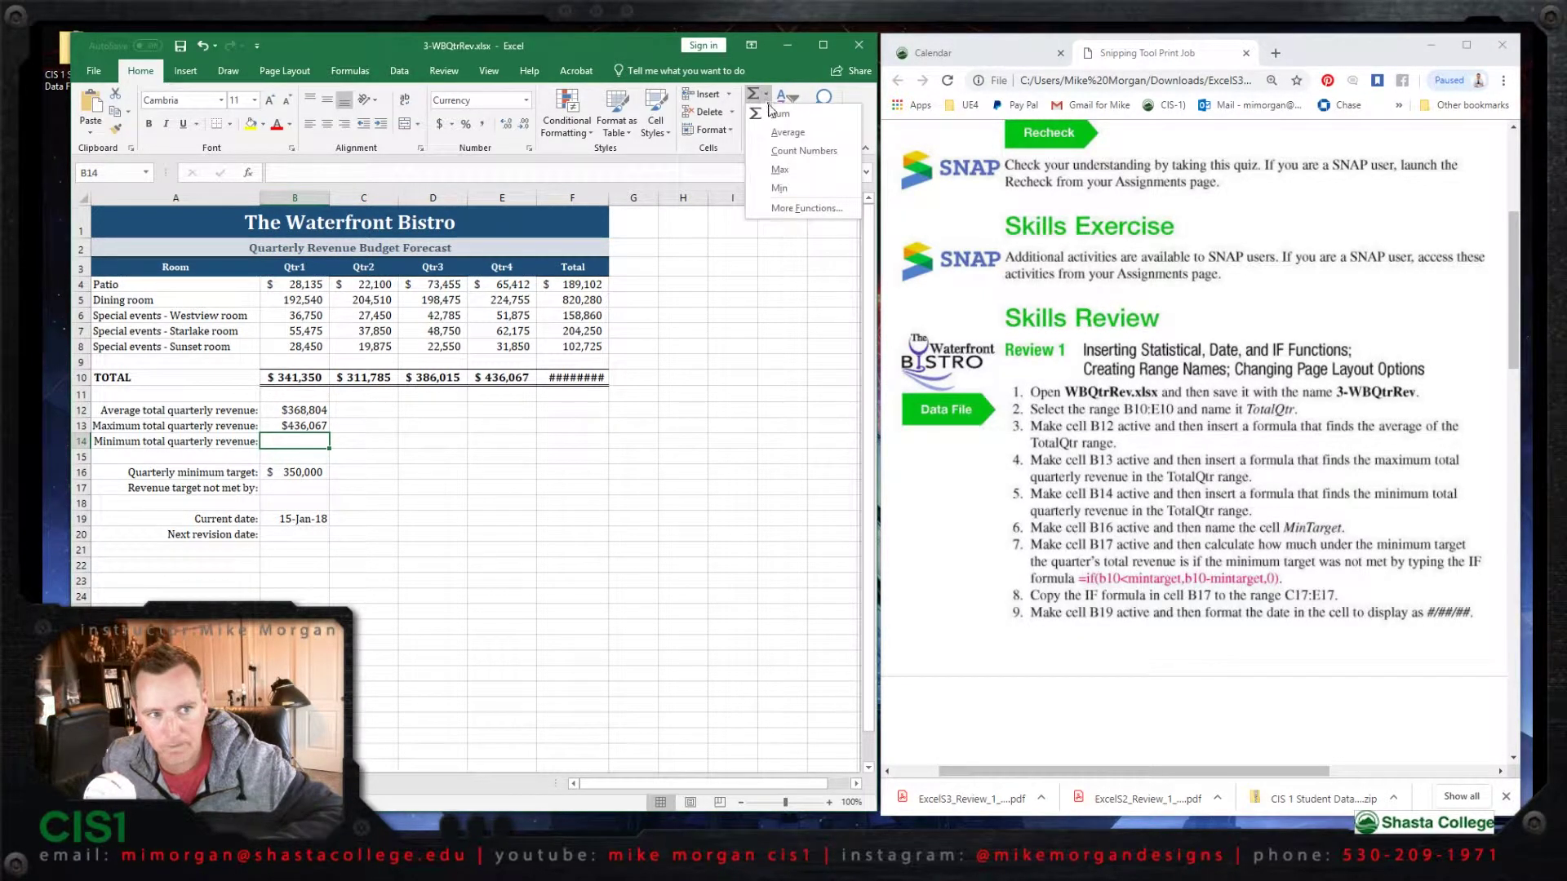
left_click(780, 188)
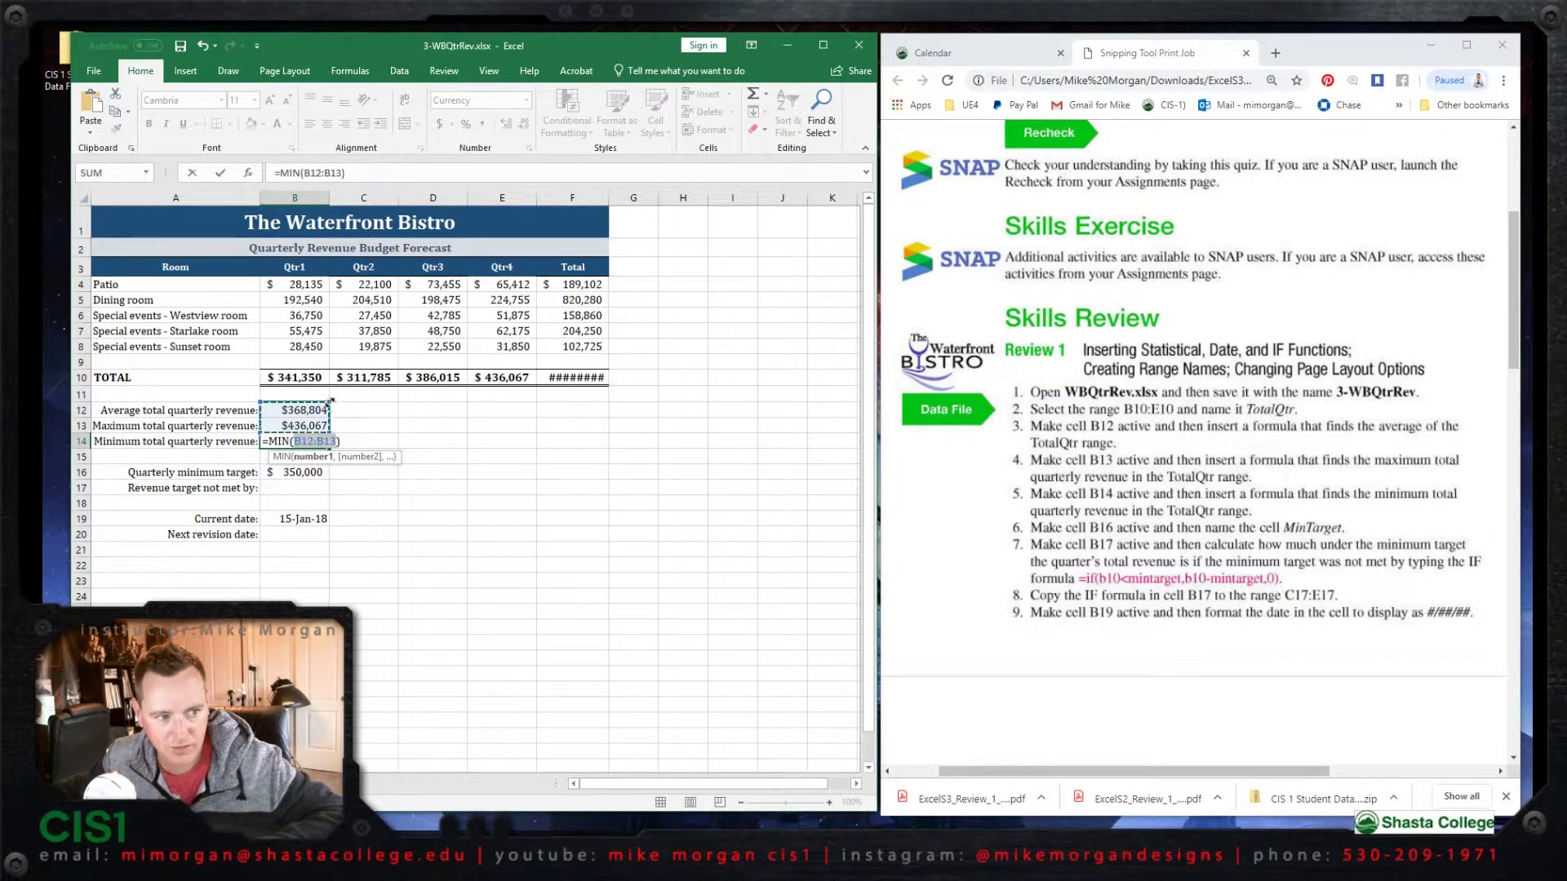
left_click_drag(295, 377, 534, 380)
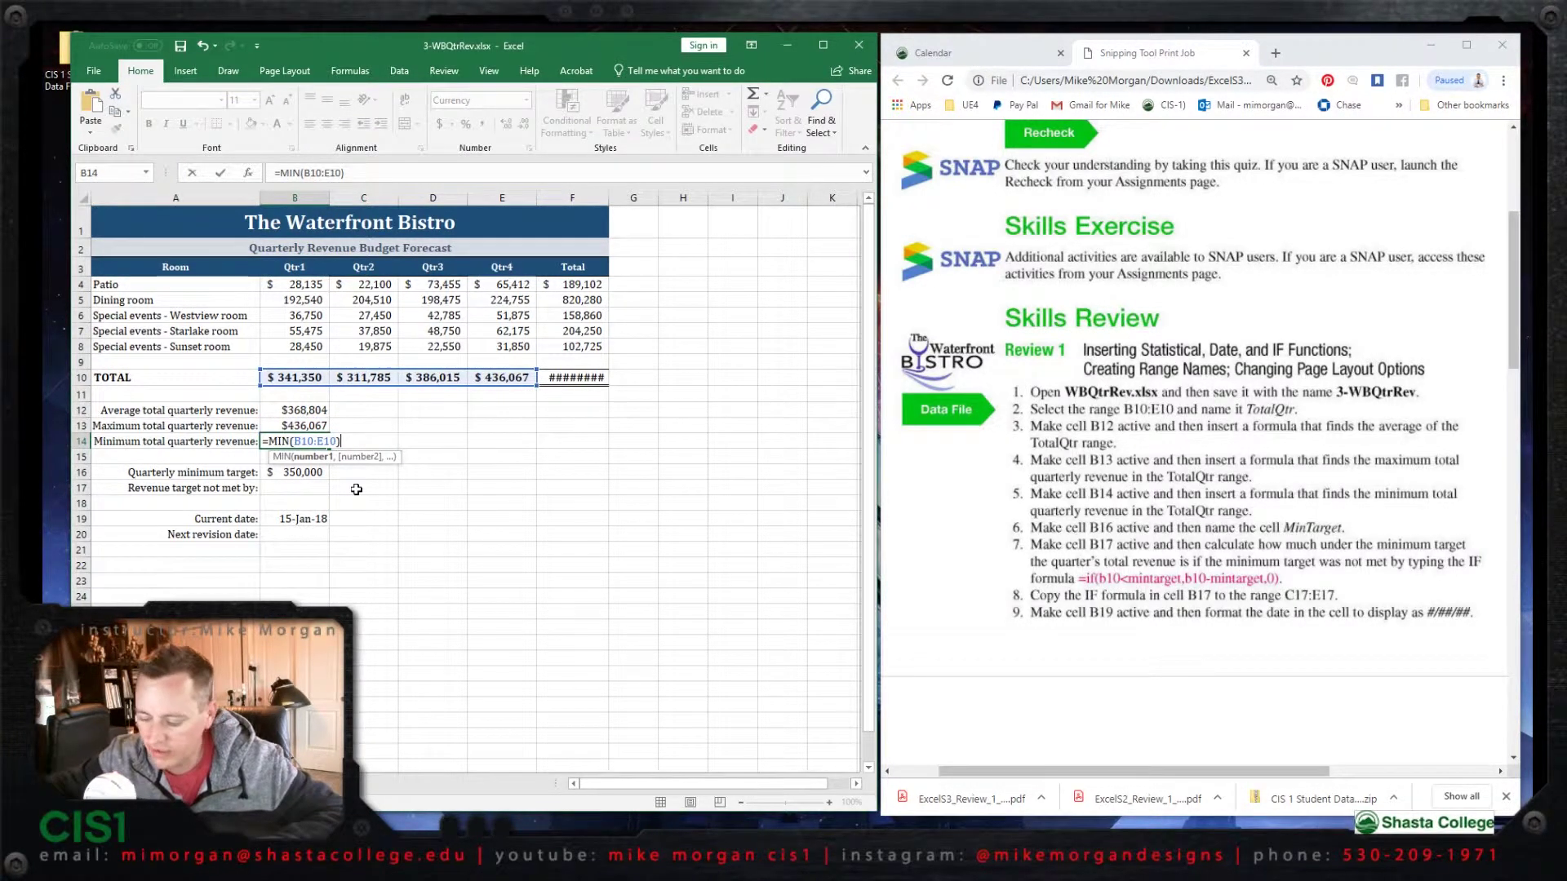
key("Return")
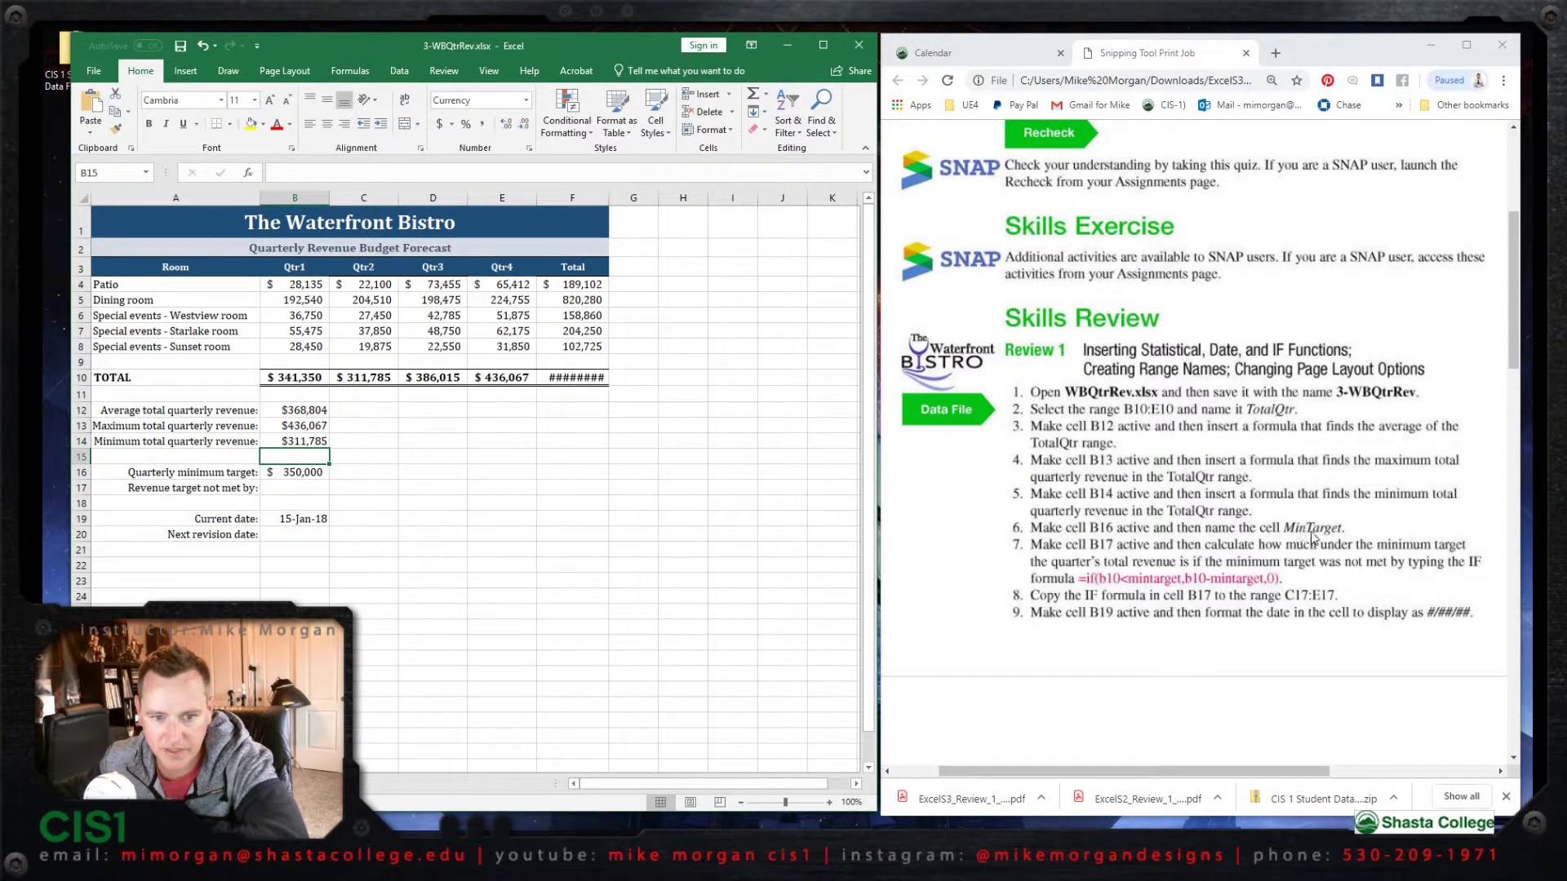
Define the name MinTarget for cell B16, the quarterly minimum target.
left_click(300, 475)
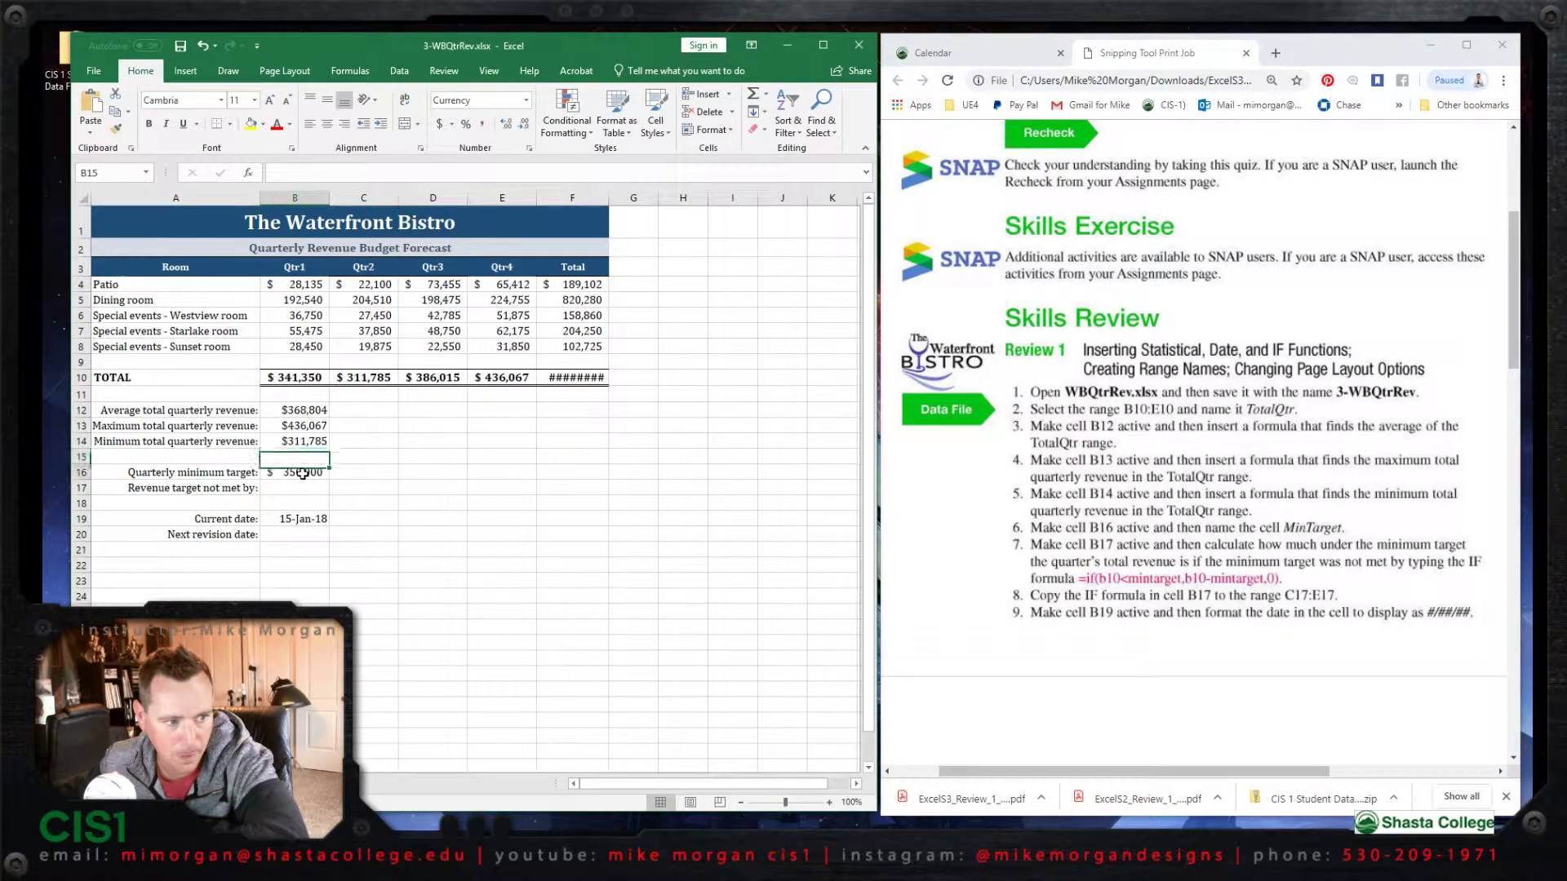
right_click(305, 477)
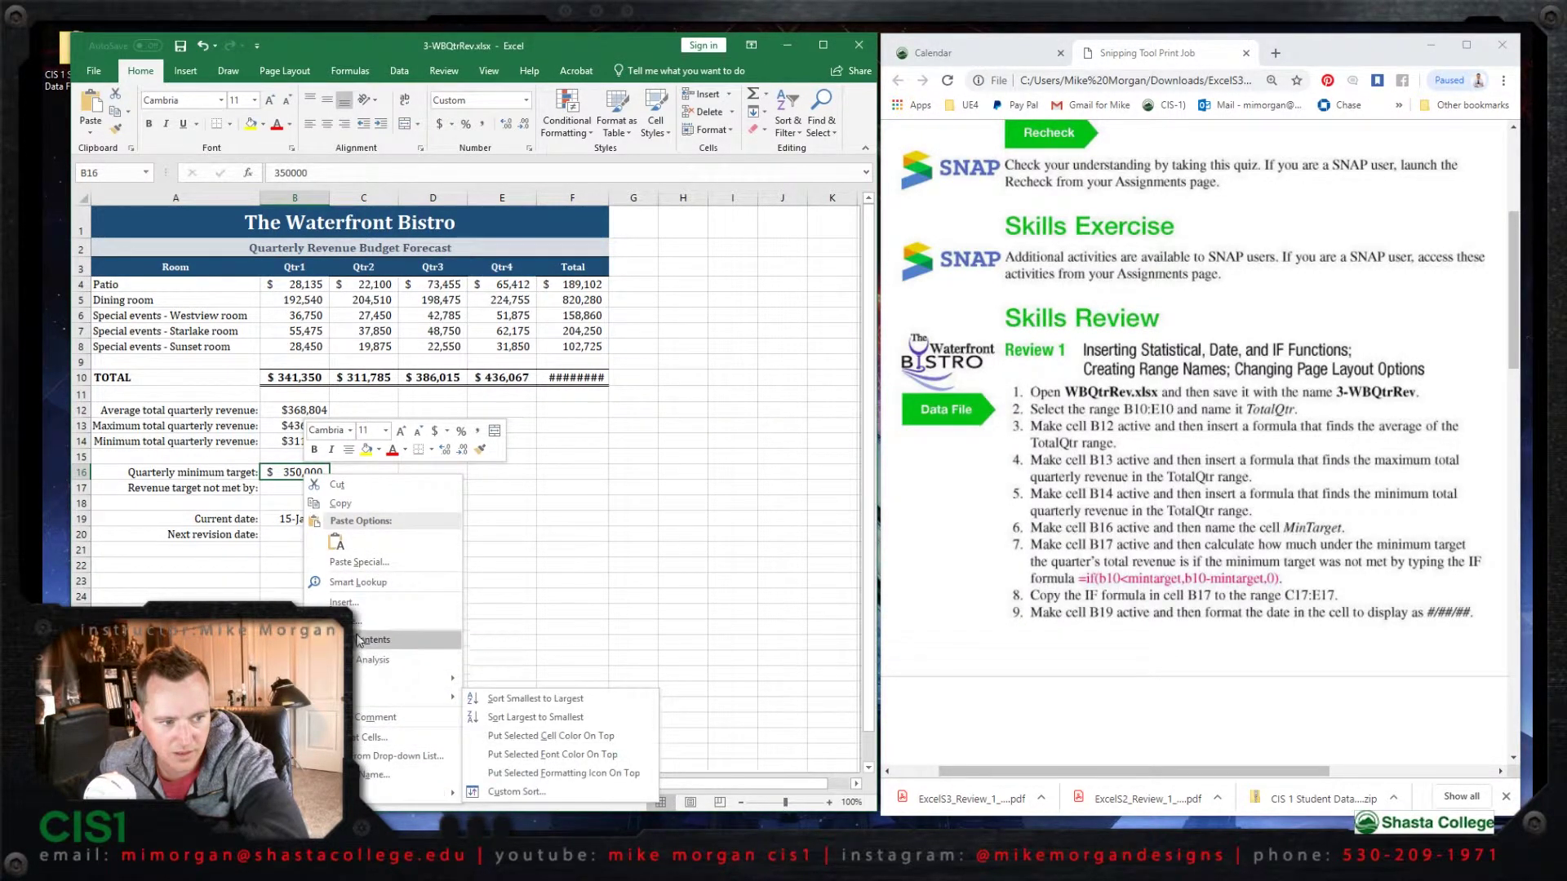
left_click(364, 774)
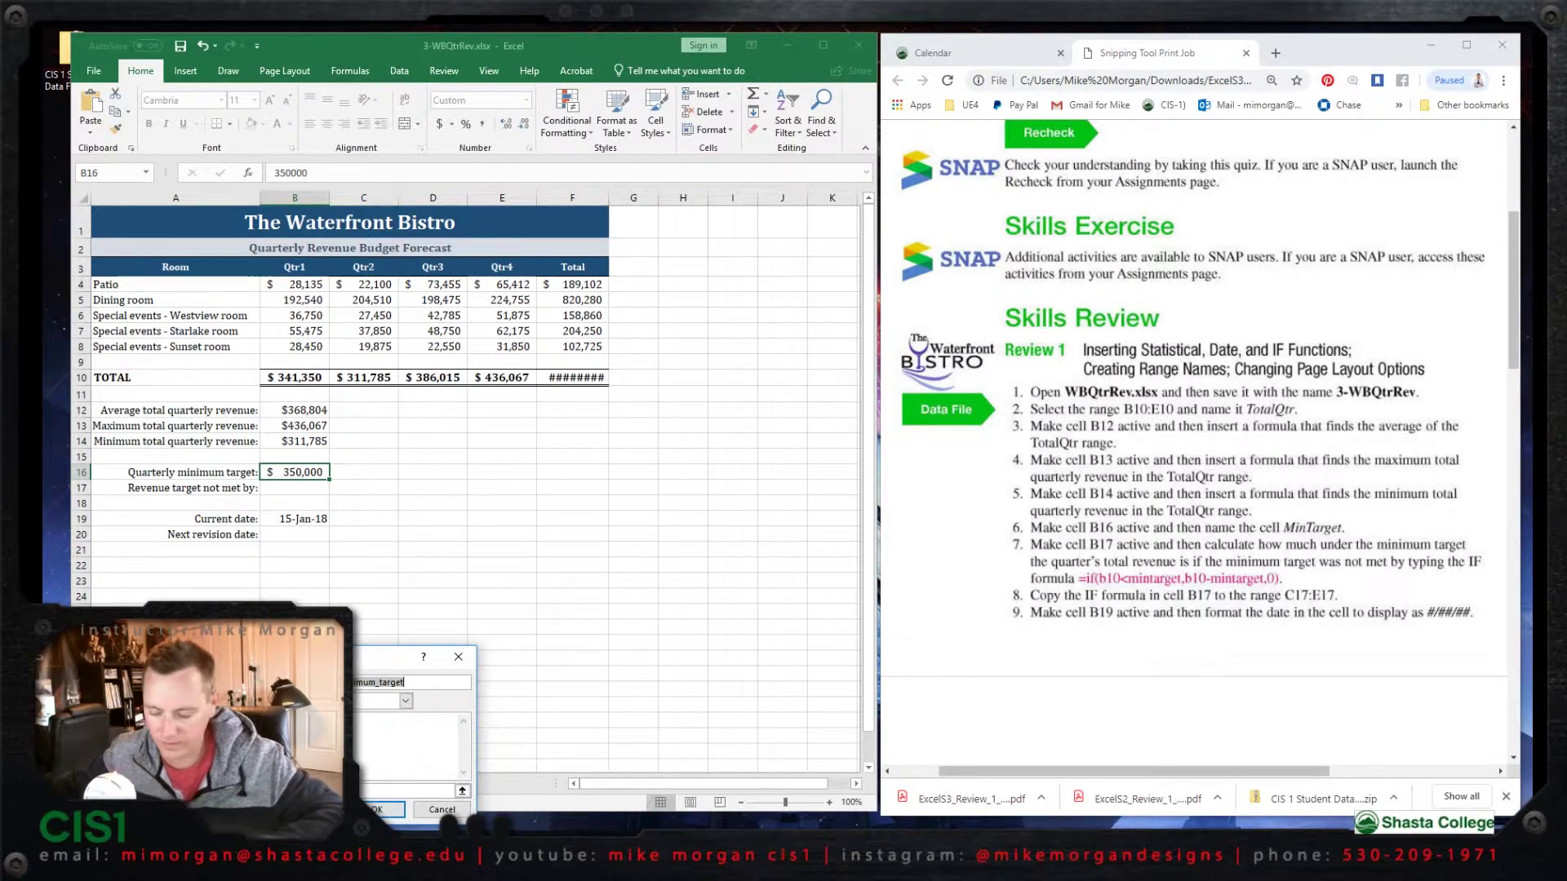
key("BackSpace")
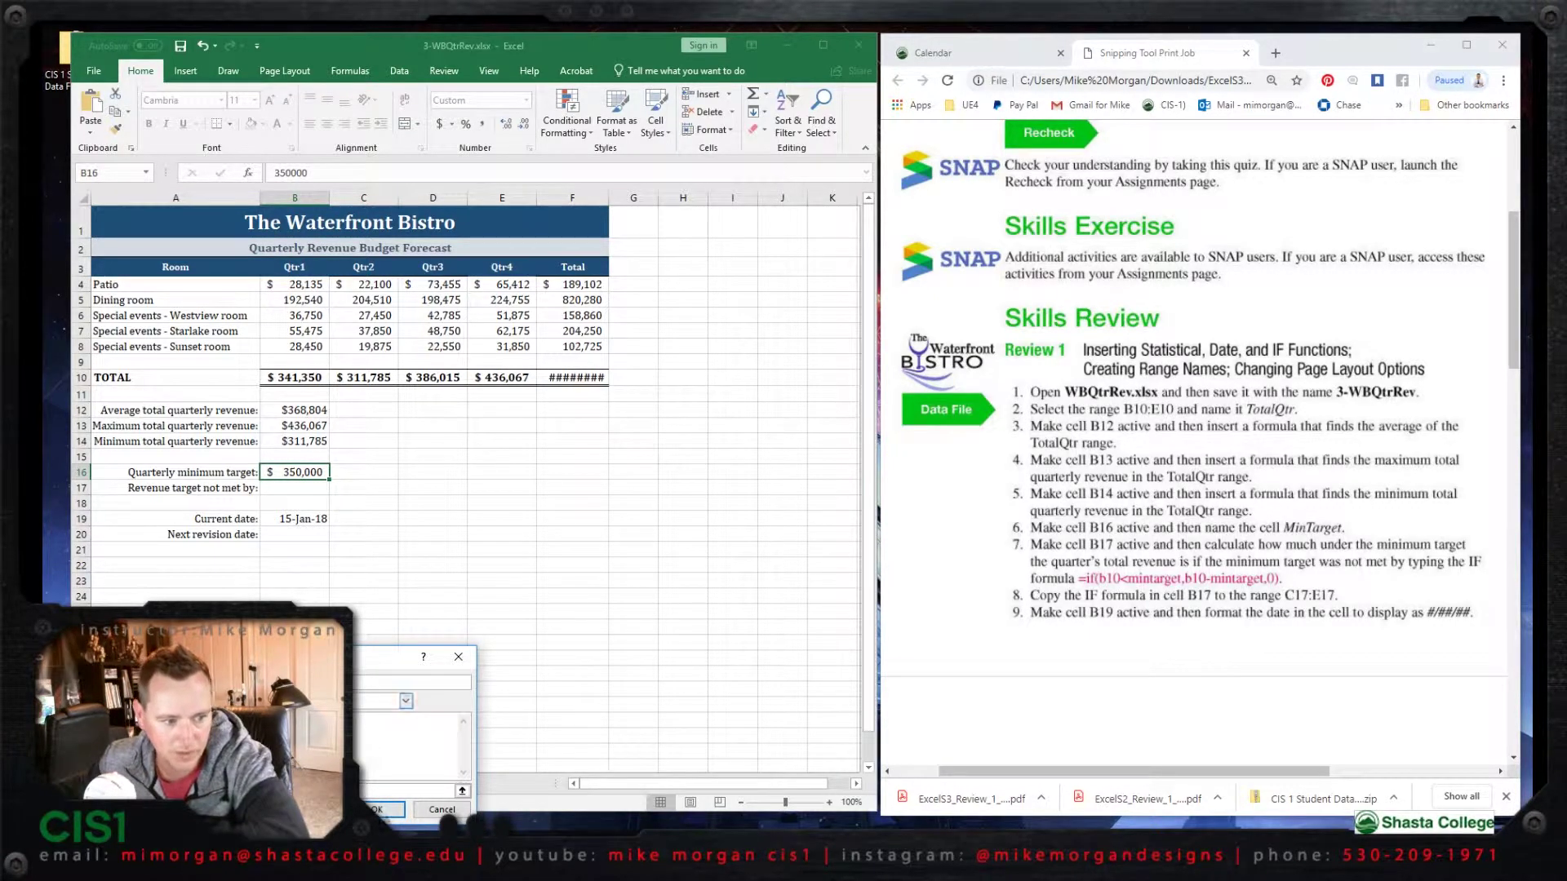
left_click(385, 811)
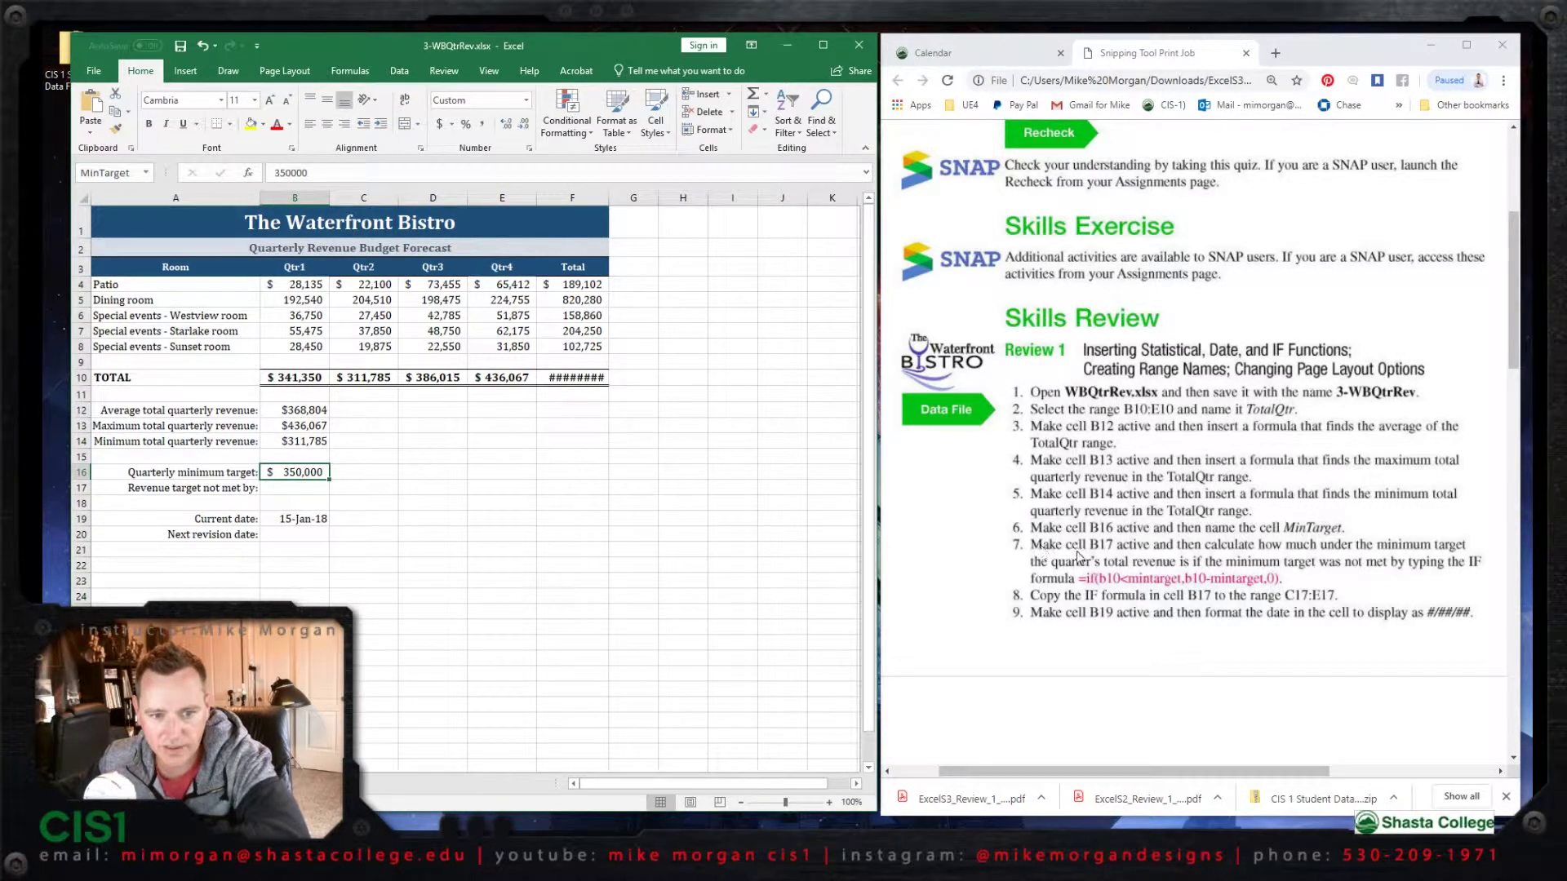
Enter the formula =if(b10<mintarget,b10-mintarget,0) in cell B17 to calculate the first quarter's shortfall against the minimum target.
left_click(297, 491)
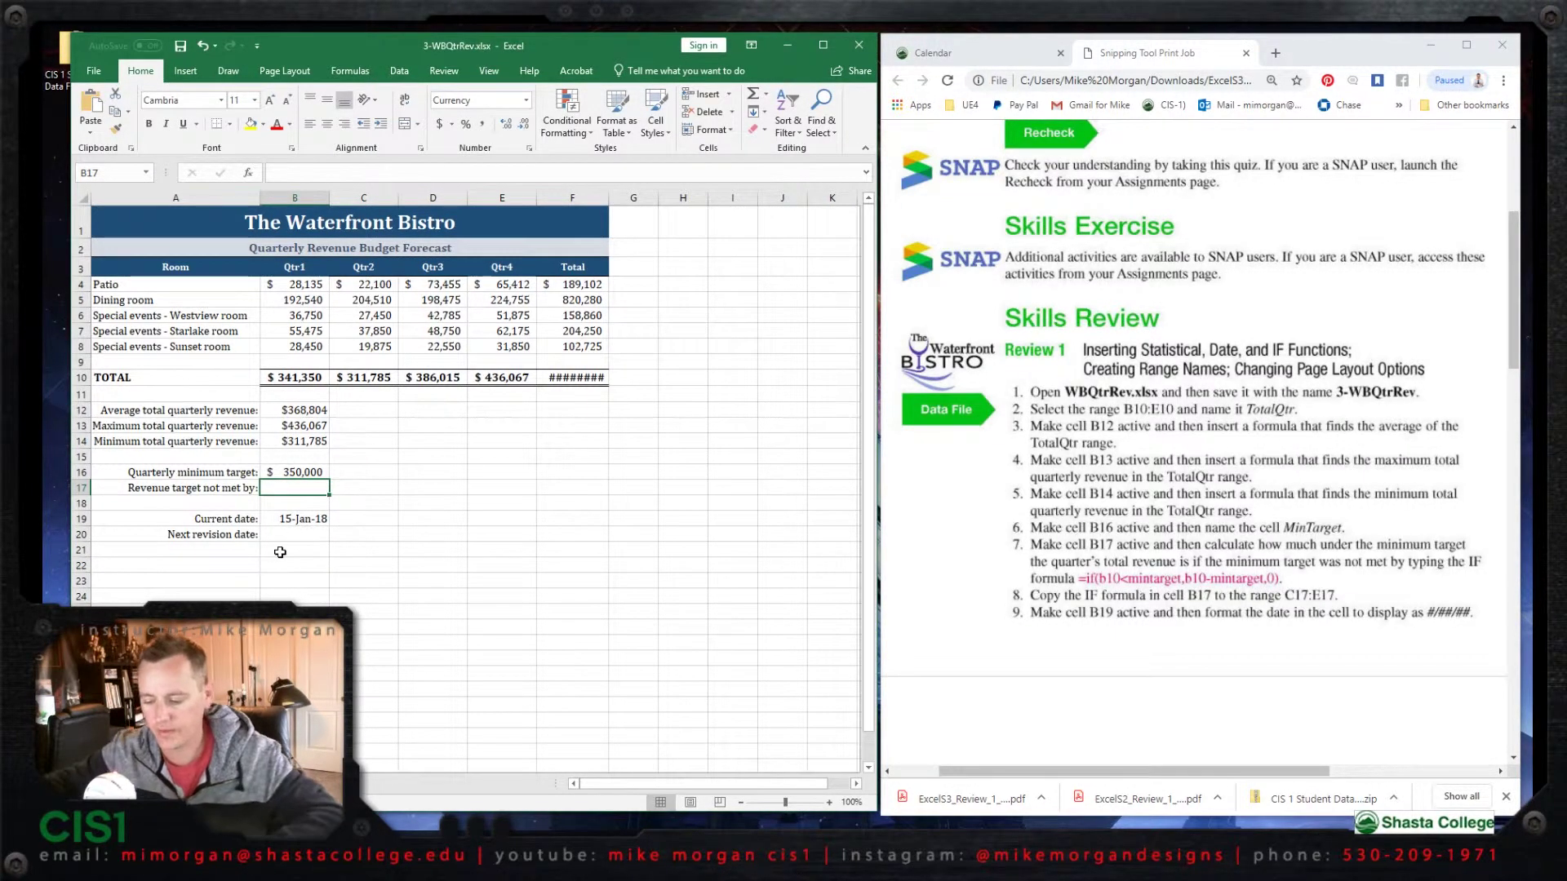
type("=")
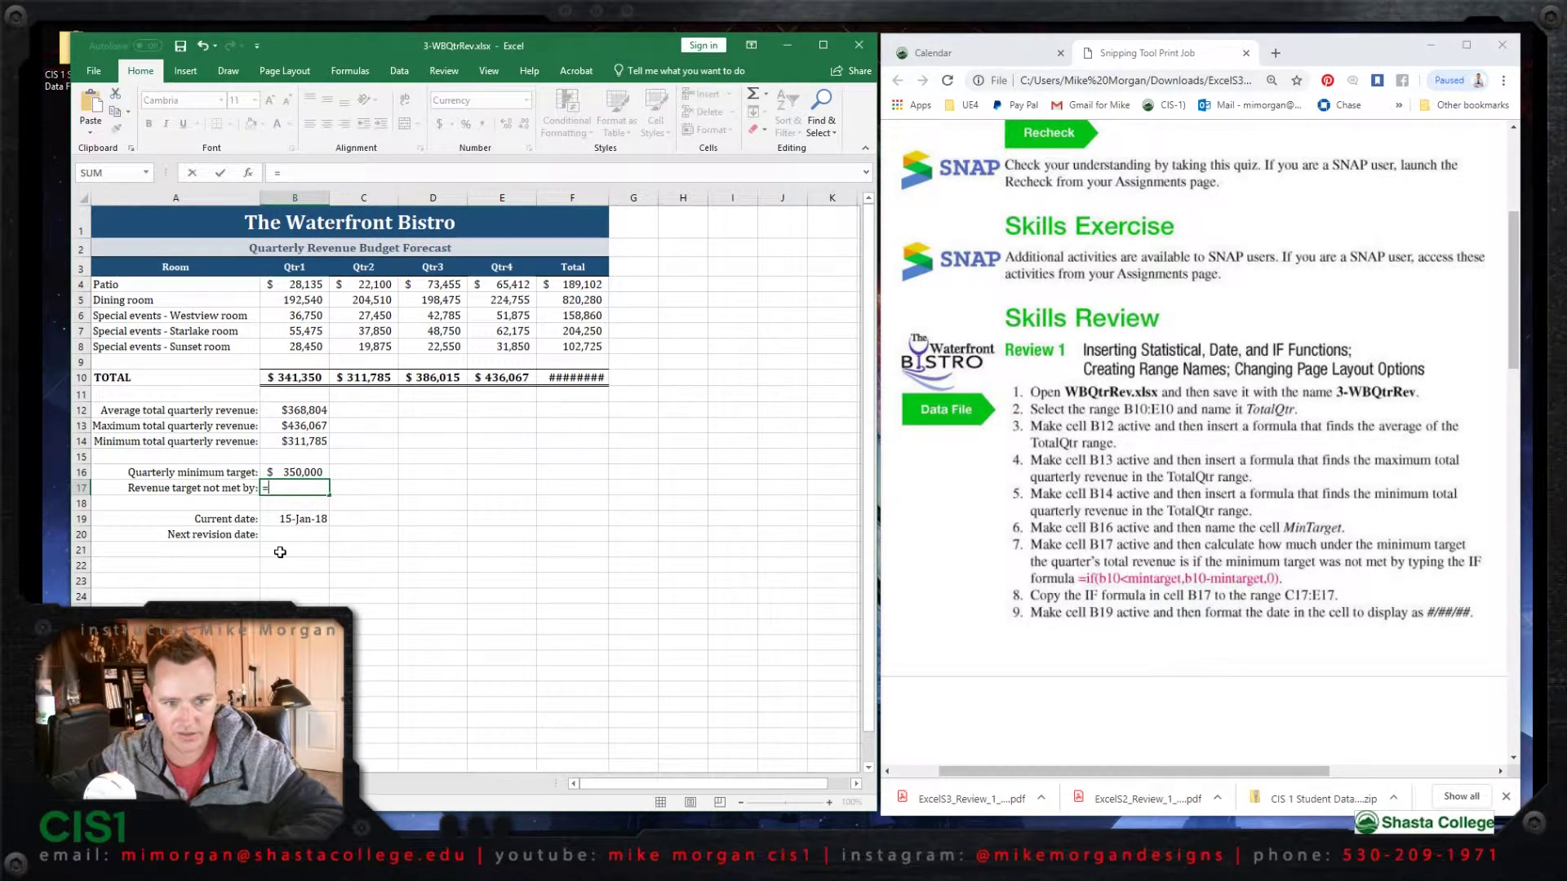
type("if")
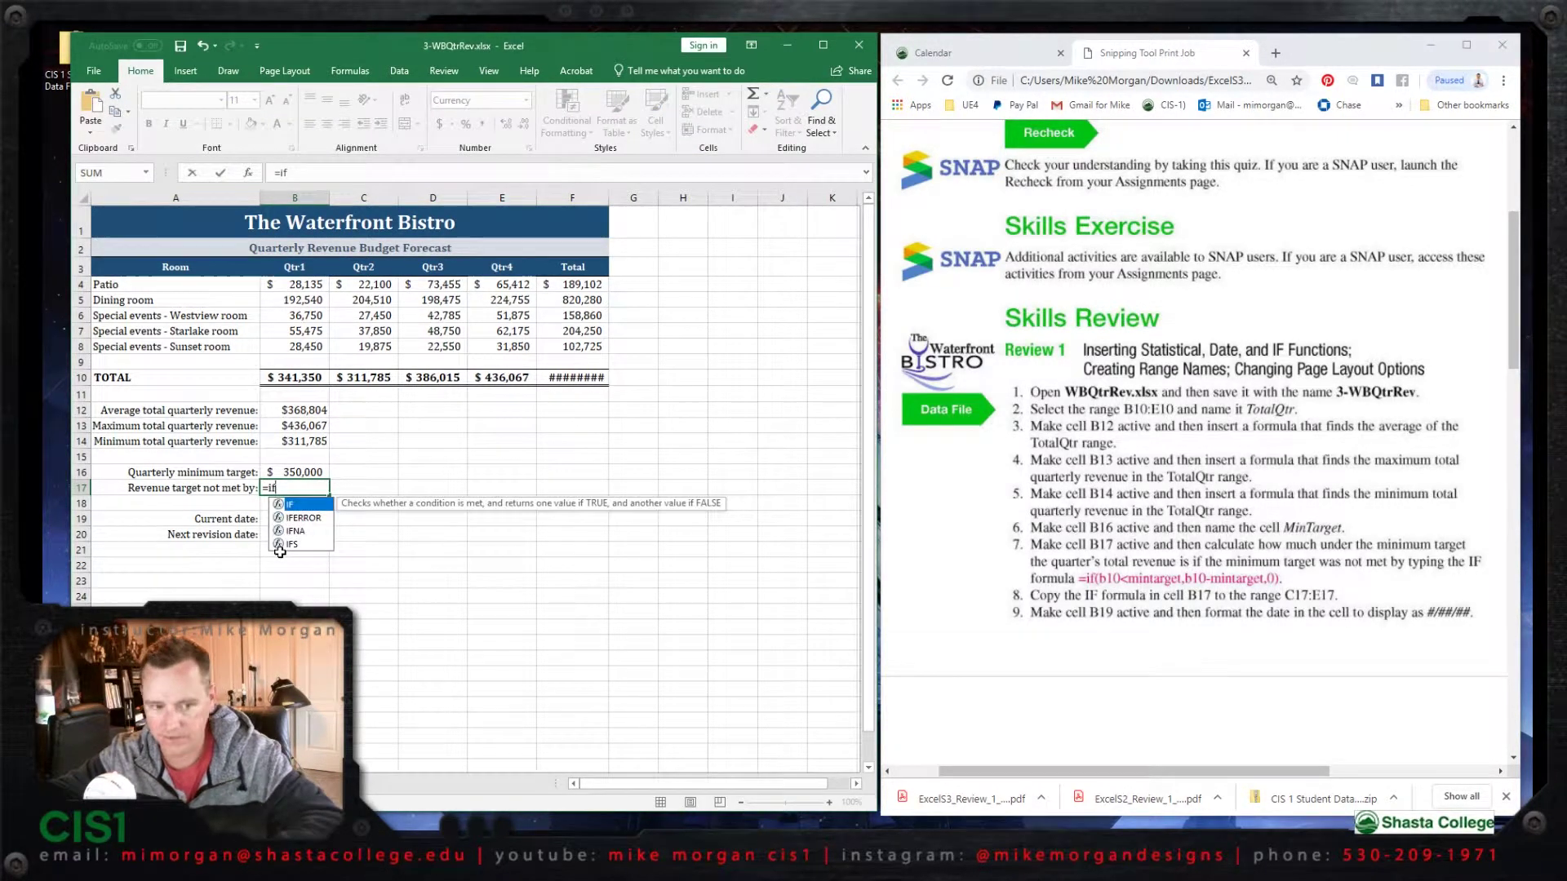
type("(")
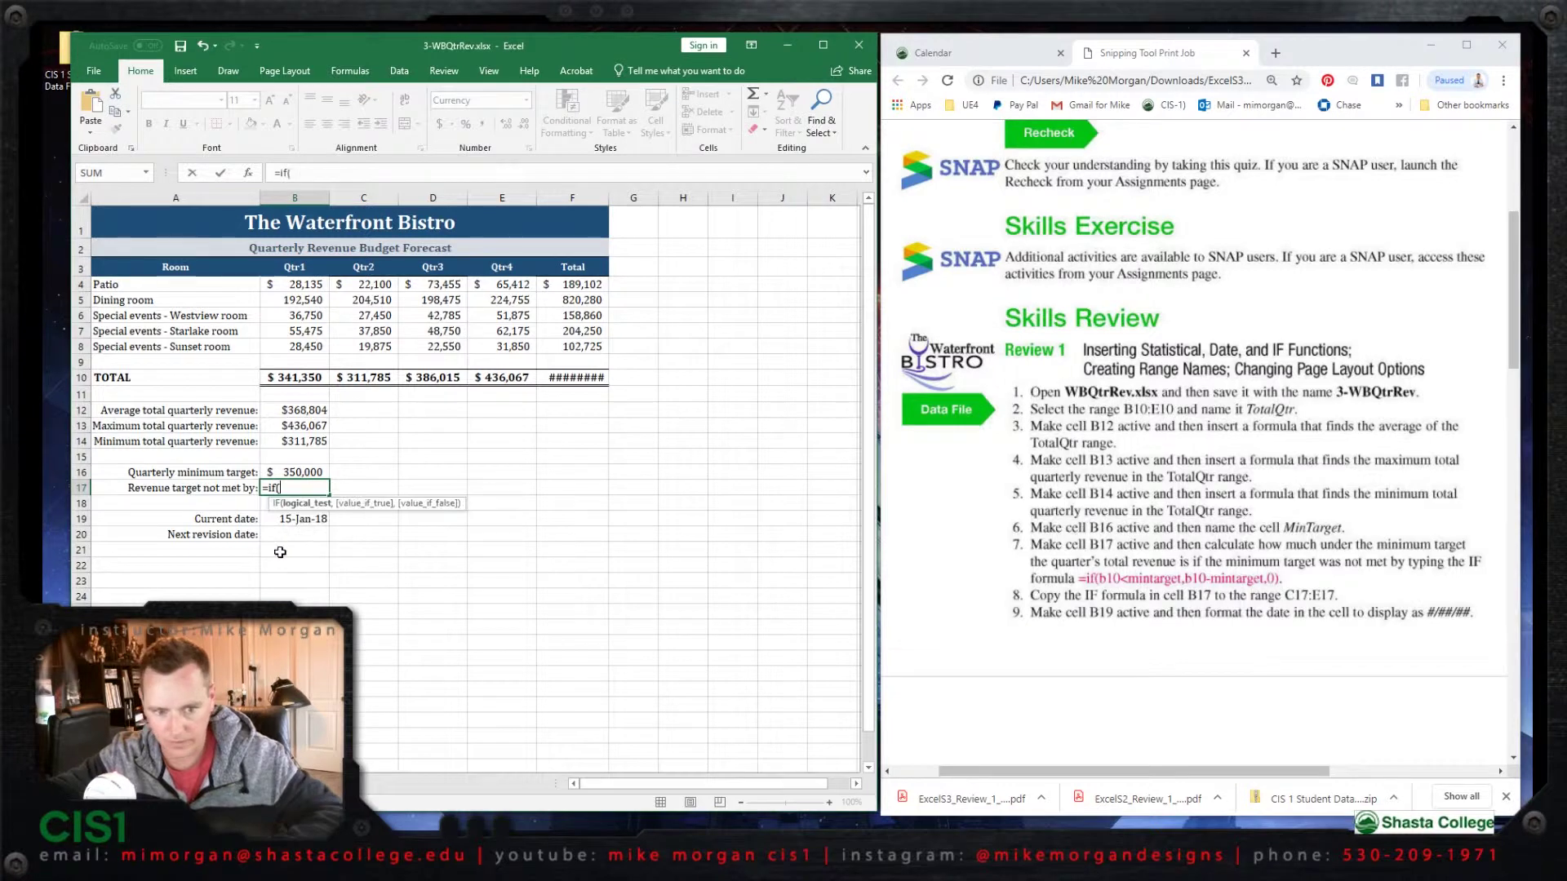
type("b1")
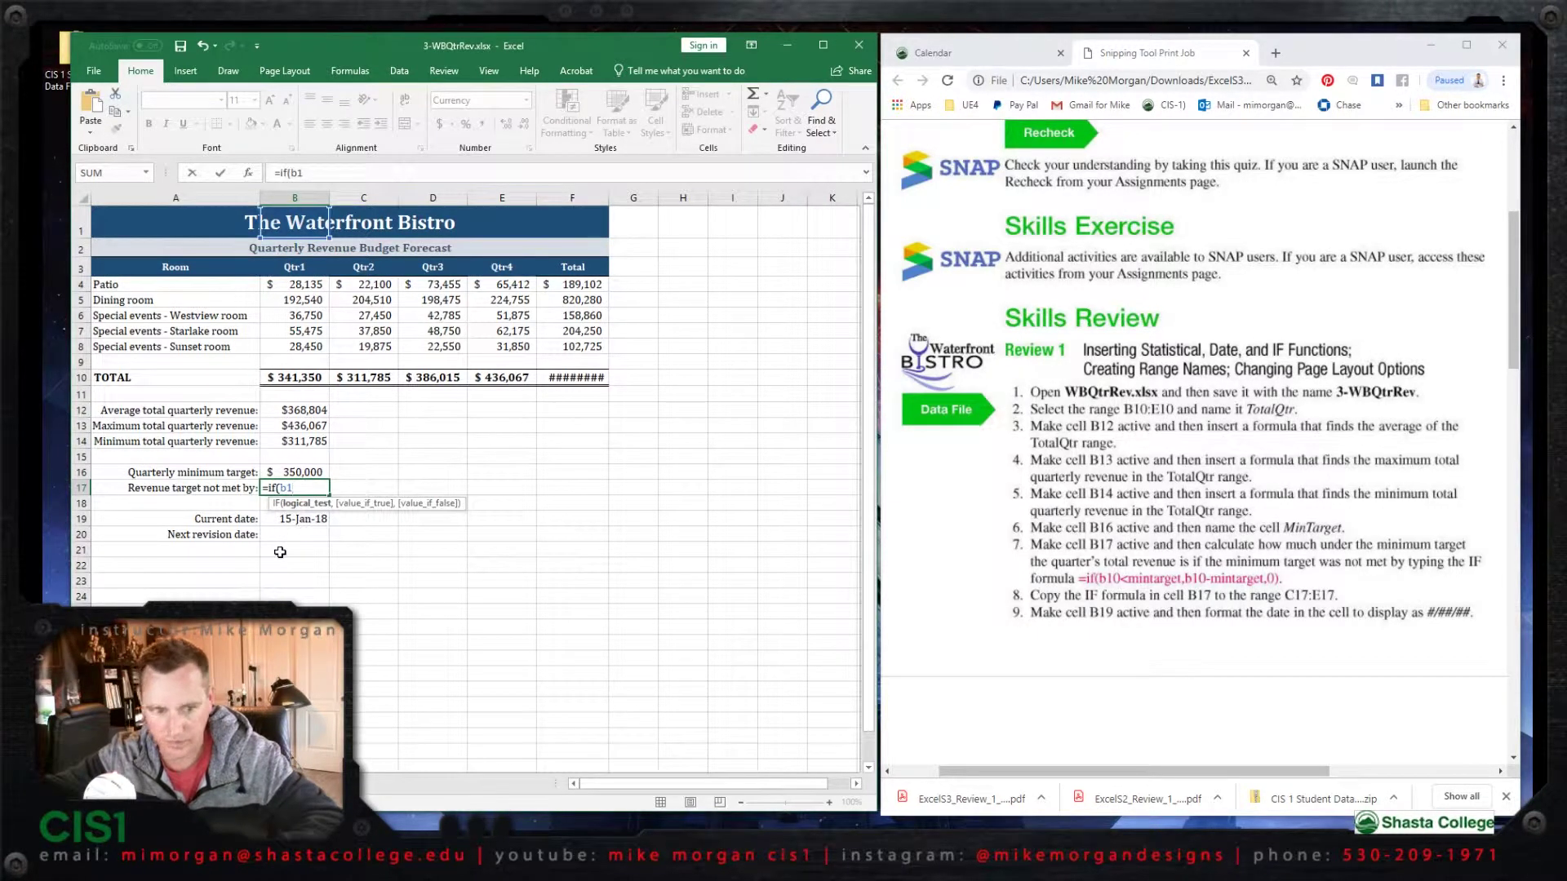
type("0")
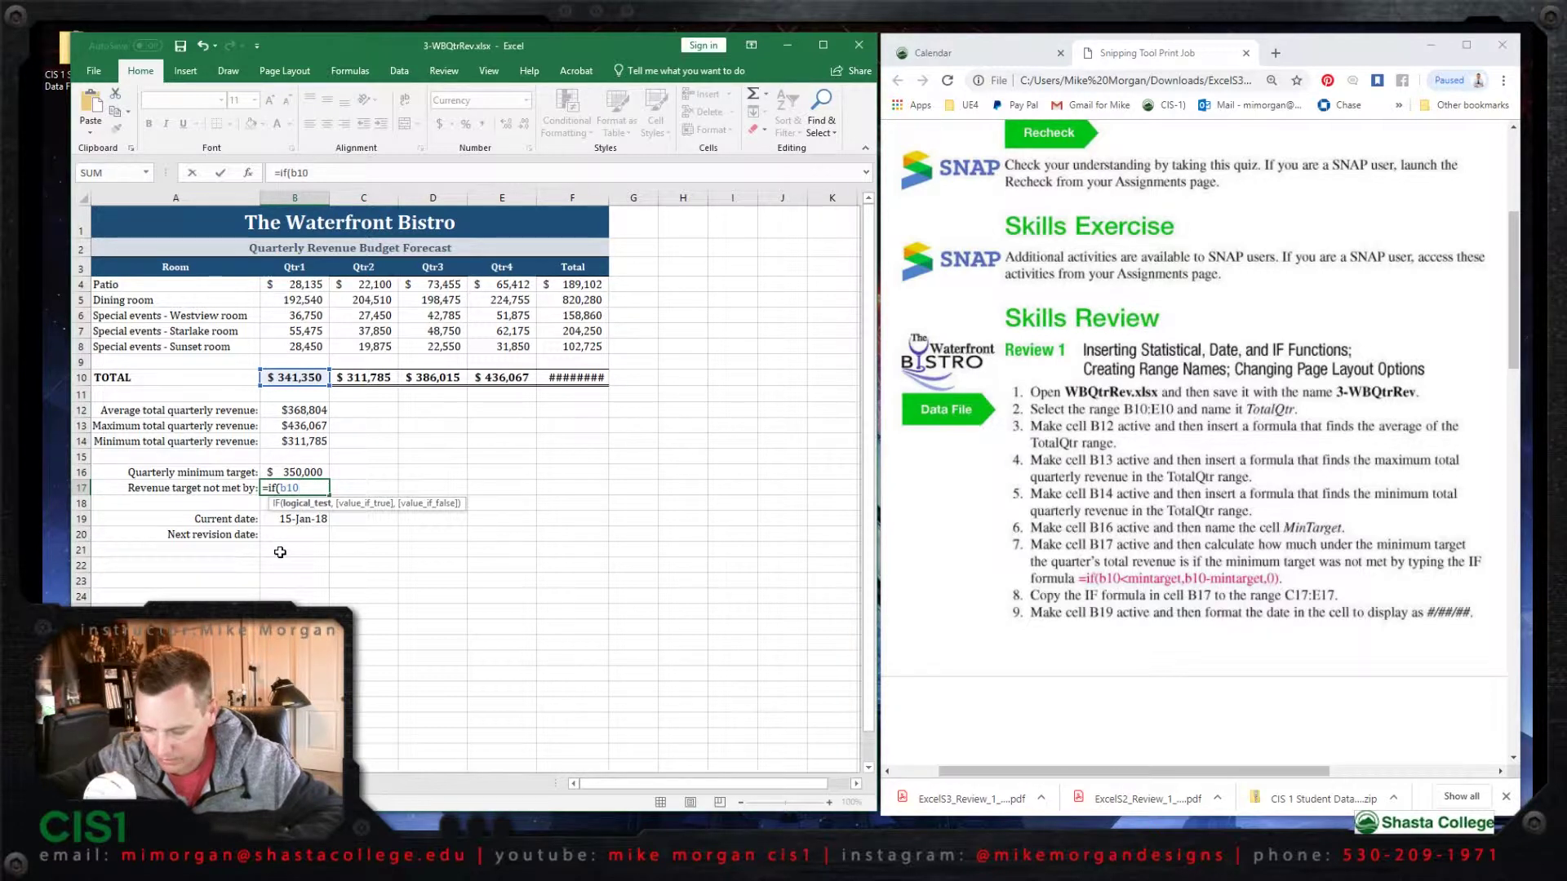
type("<")
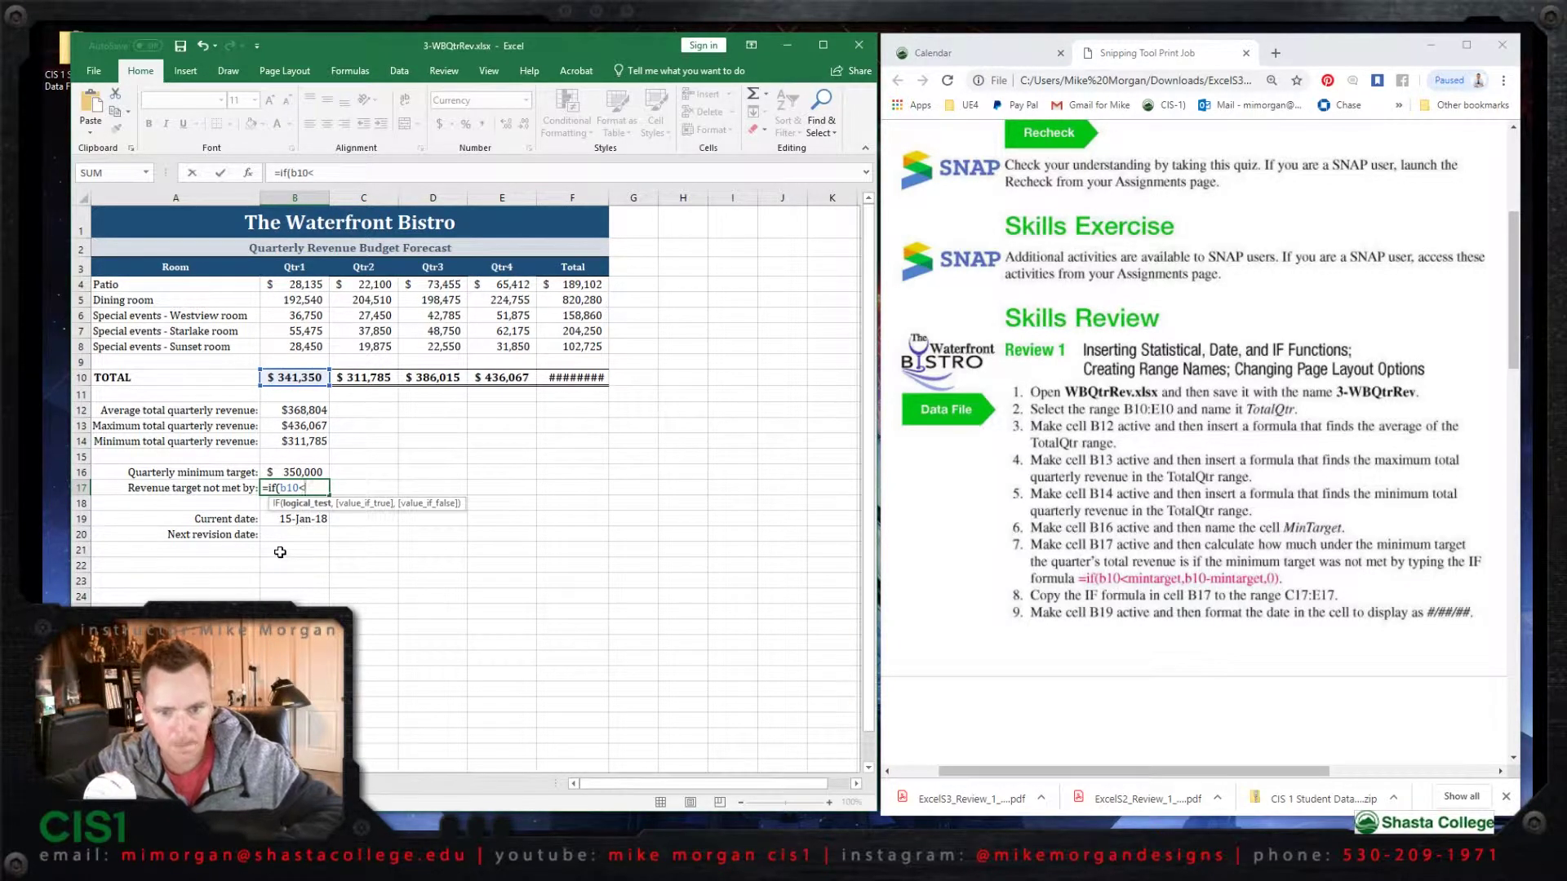
type("min")
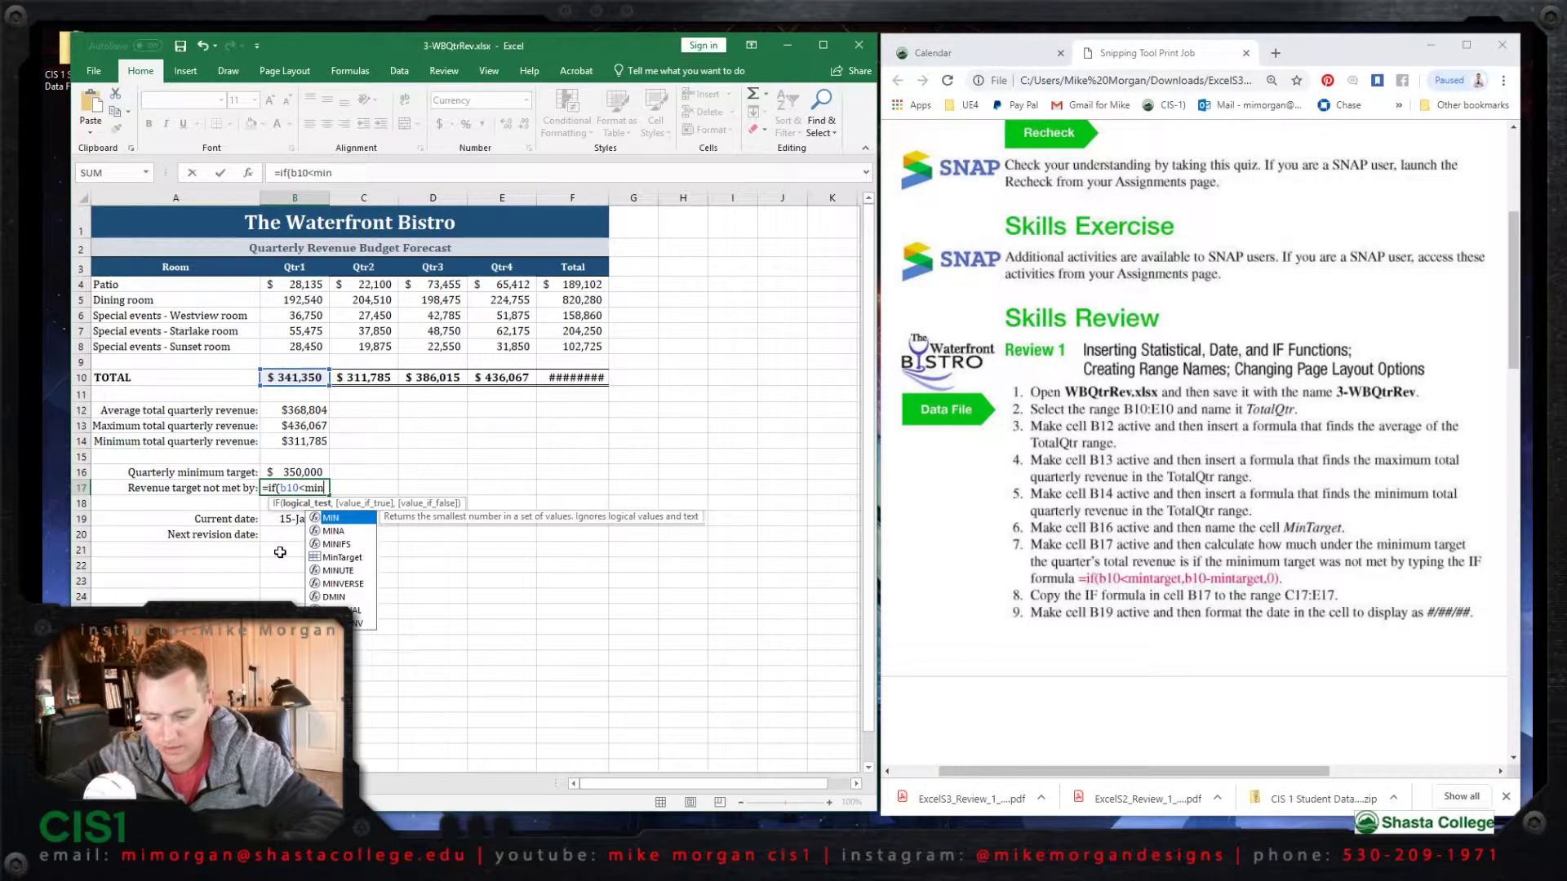
type("t")
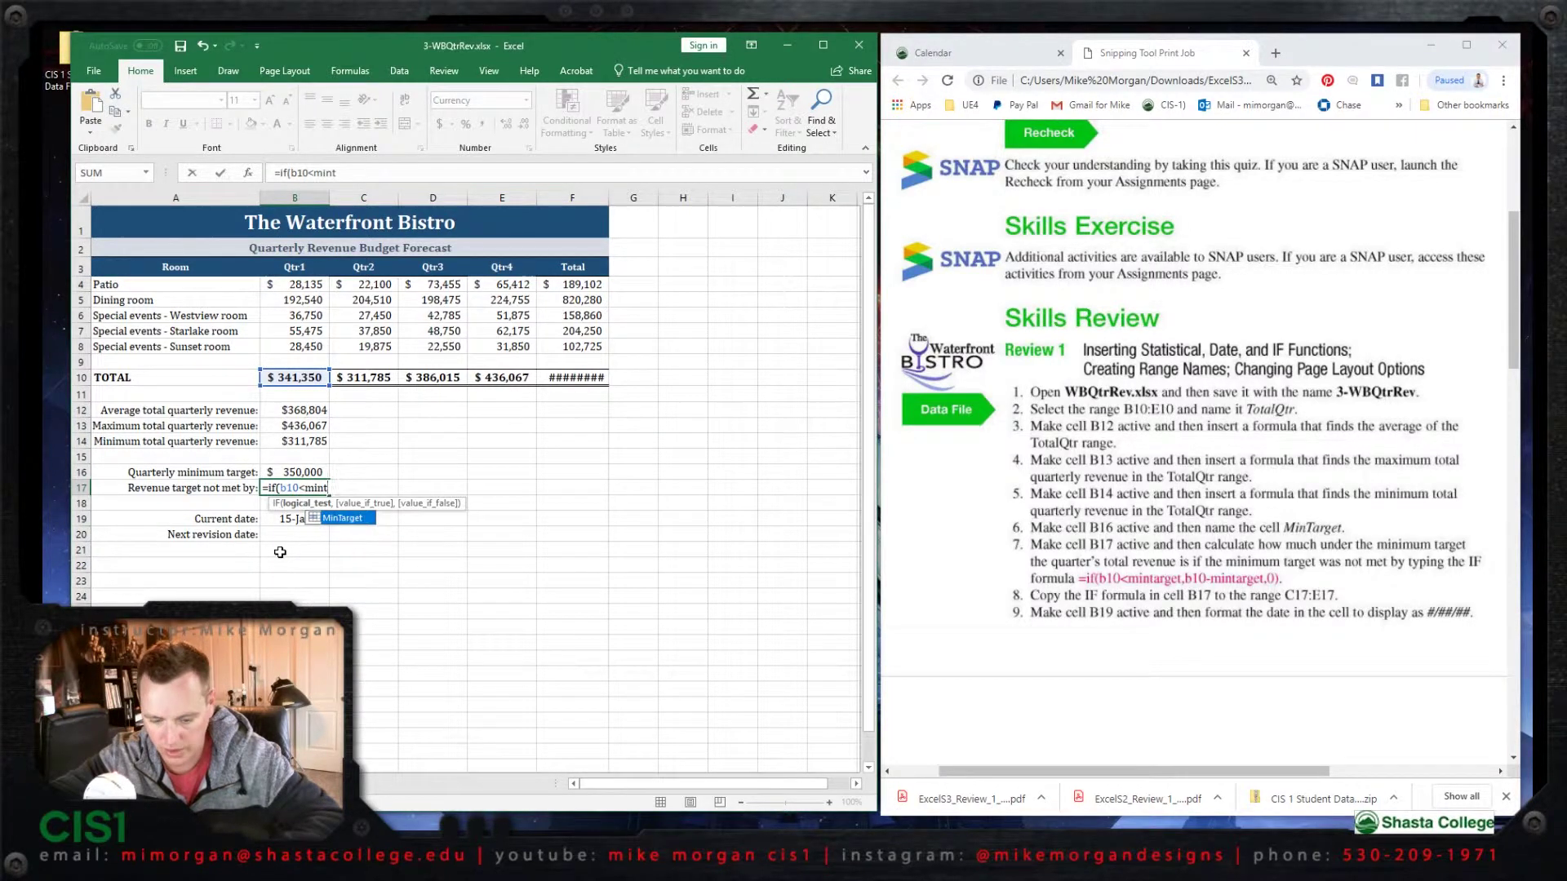
type("arget")
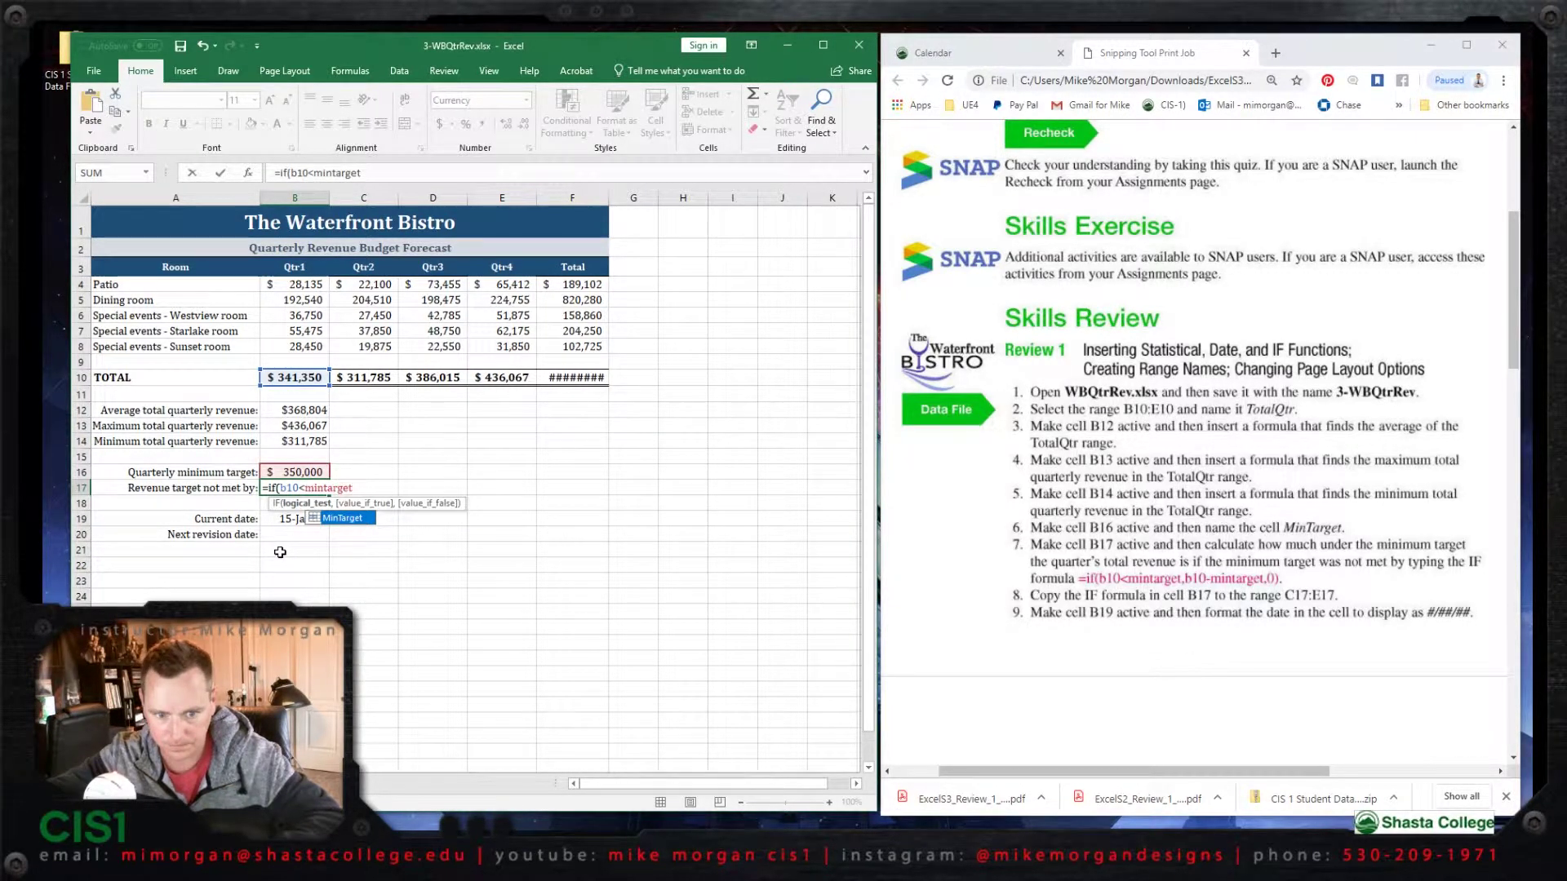
type(",")
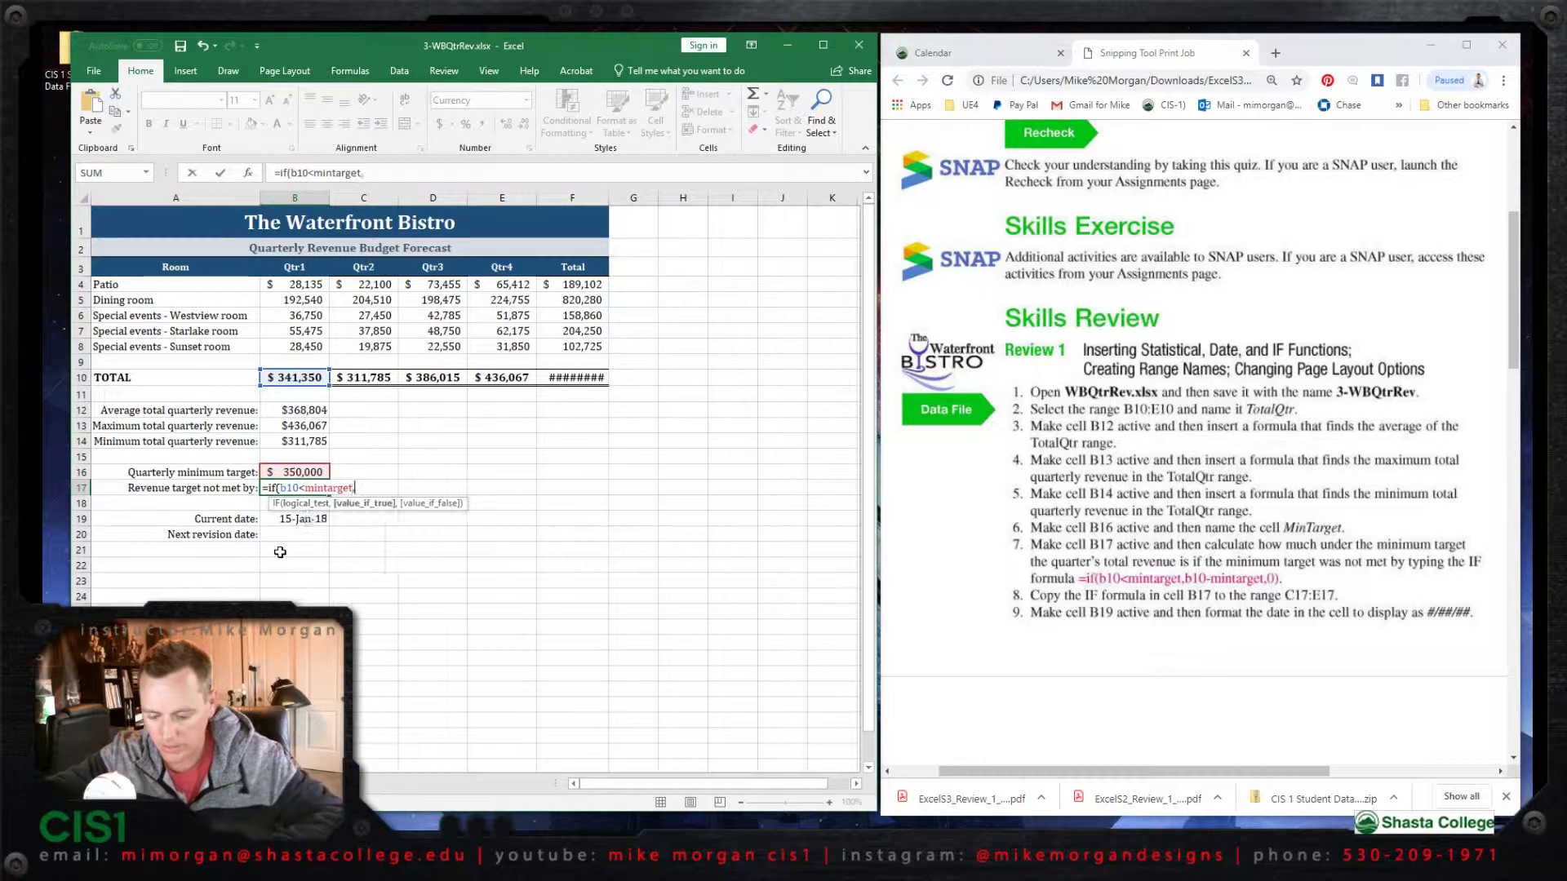
type("b10")
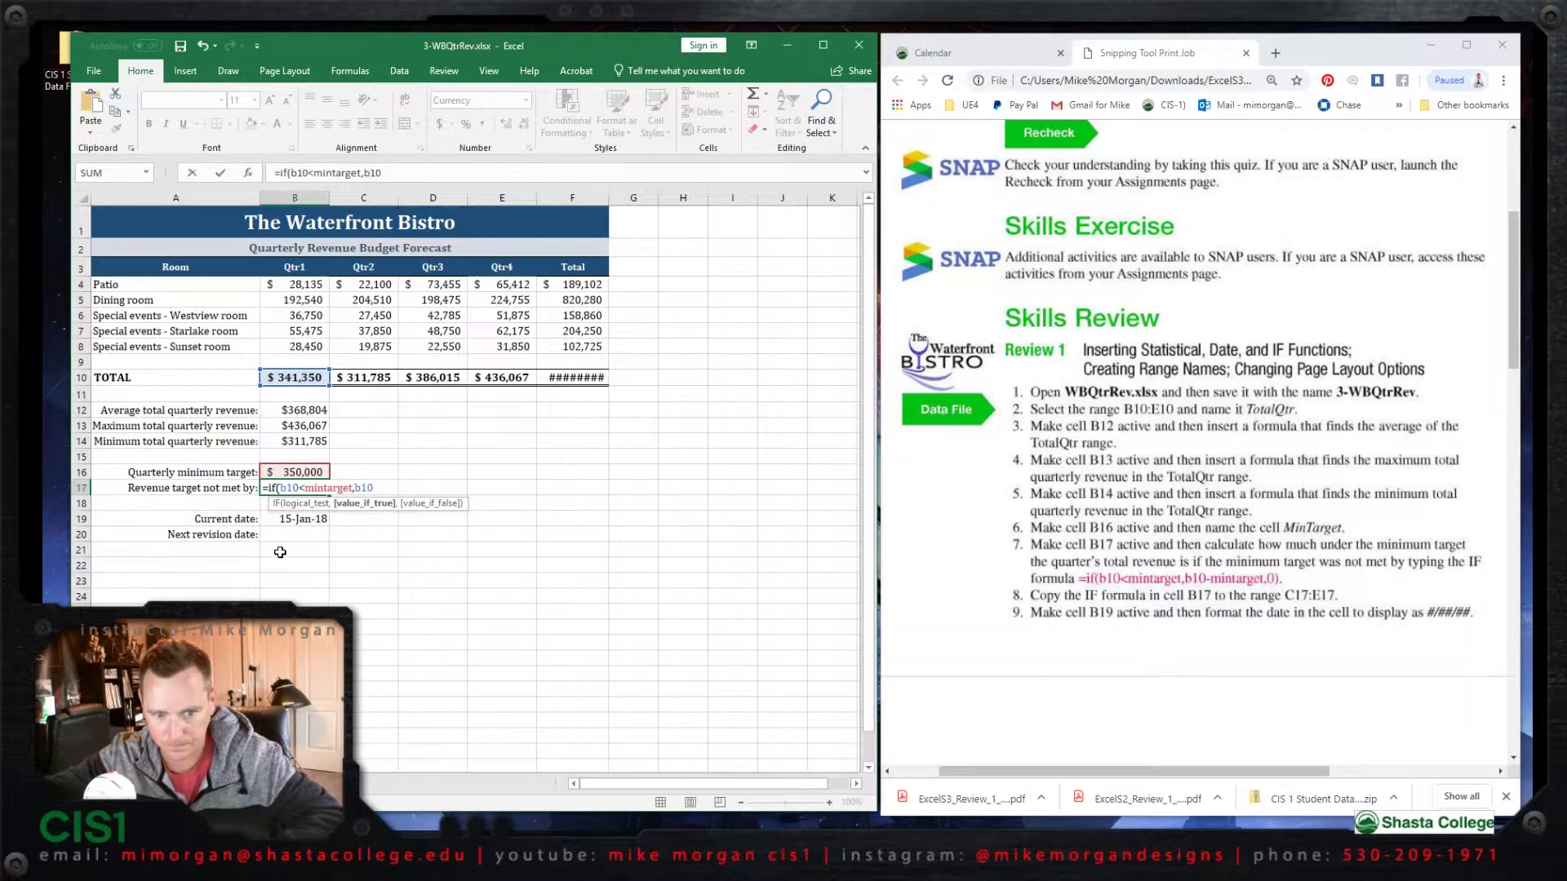
type("-")
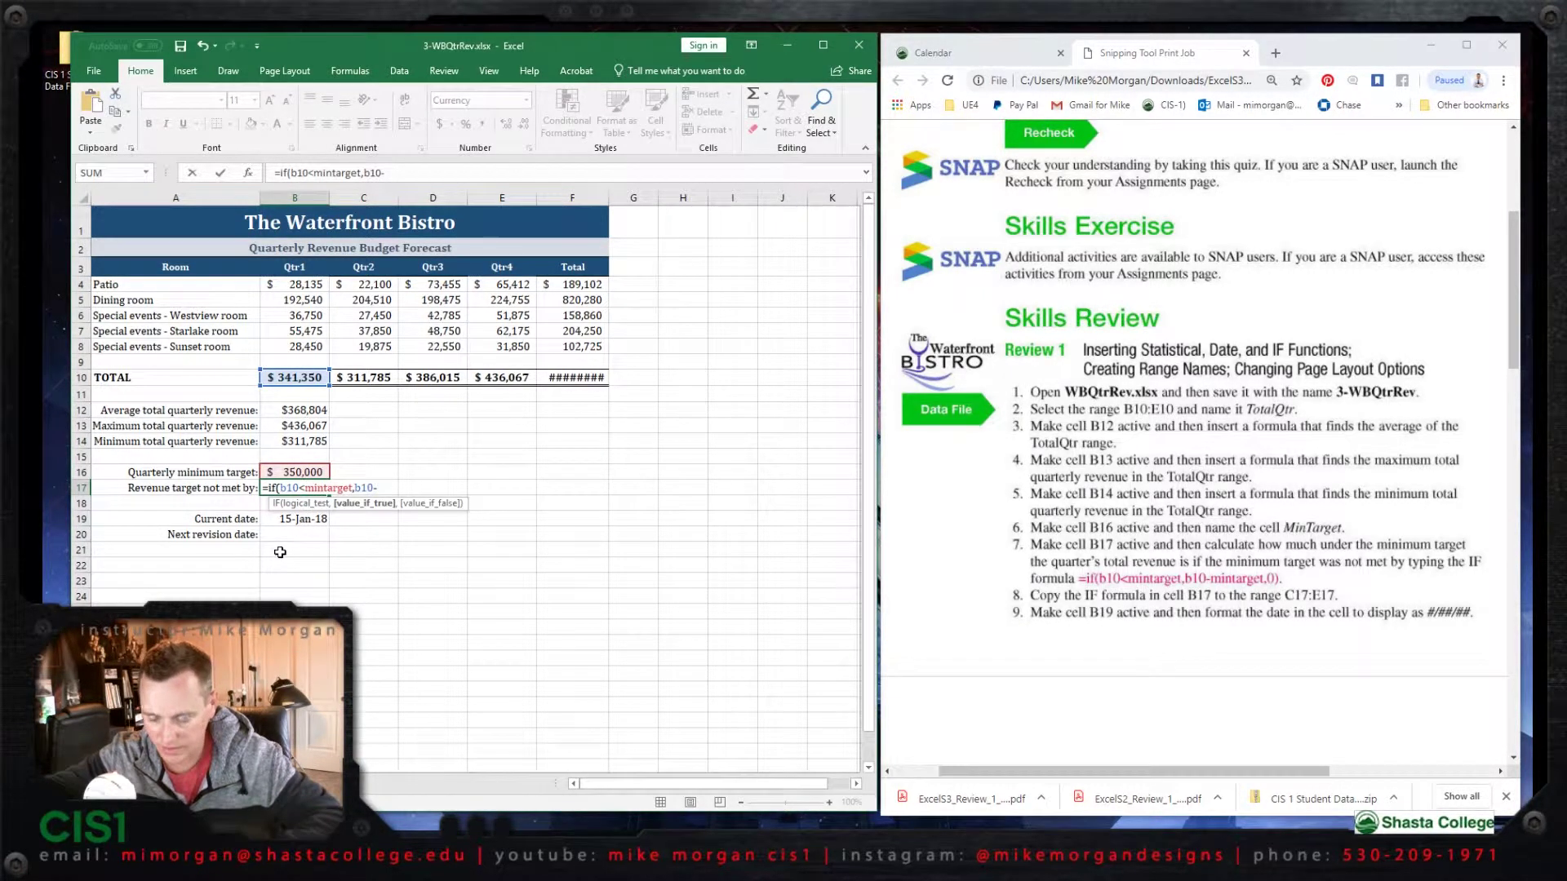
type("minta")
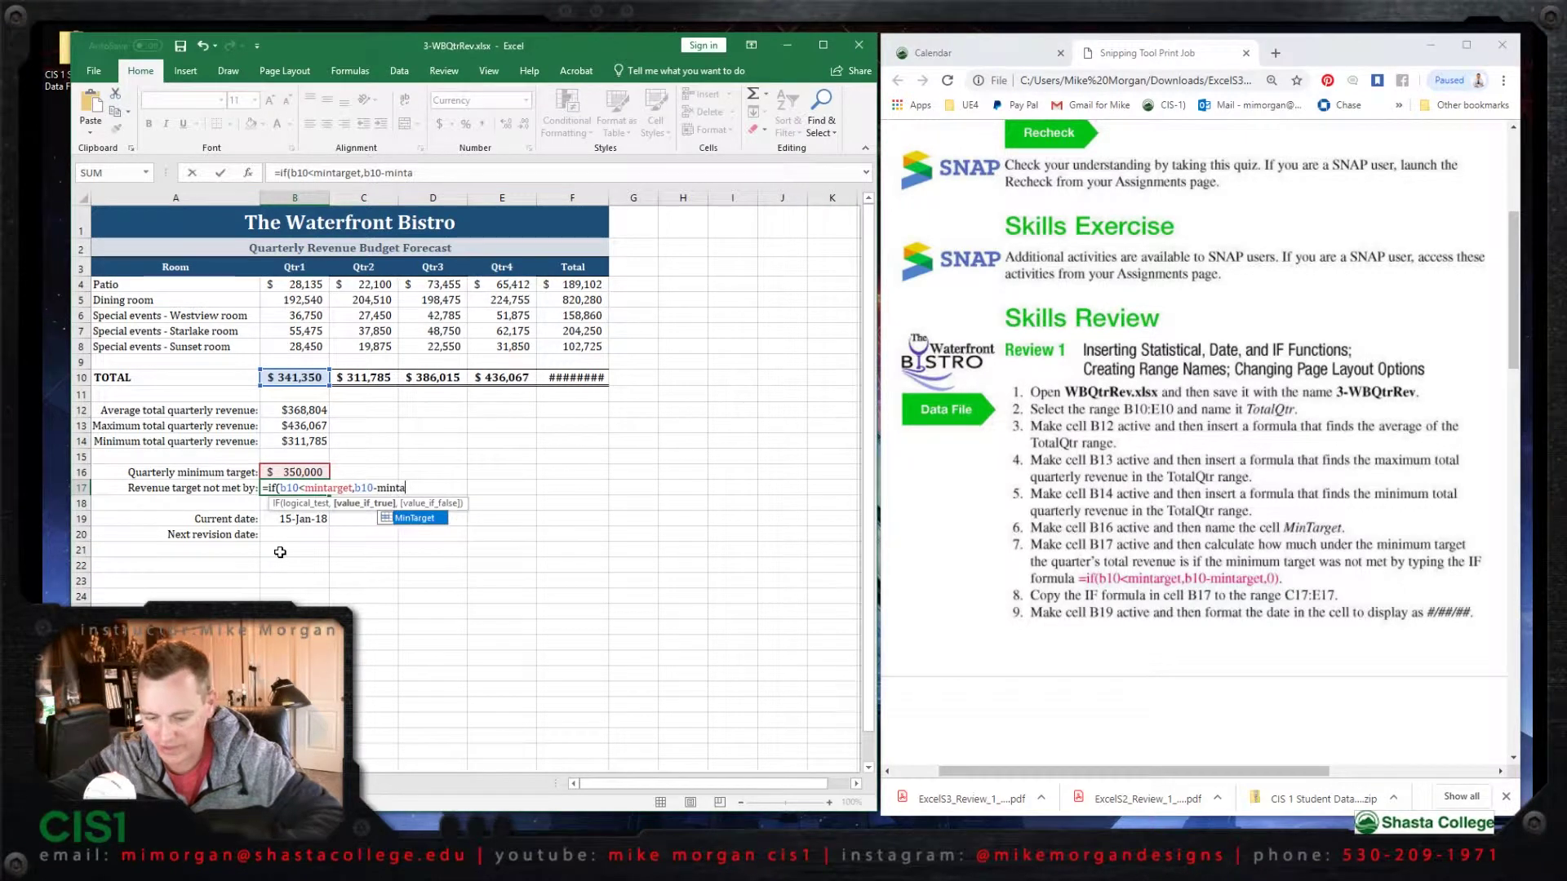
type("rget")
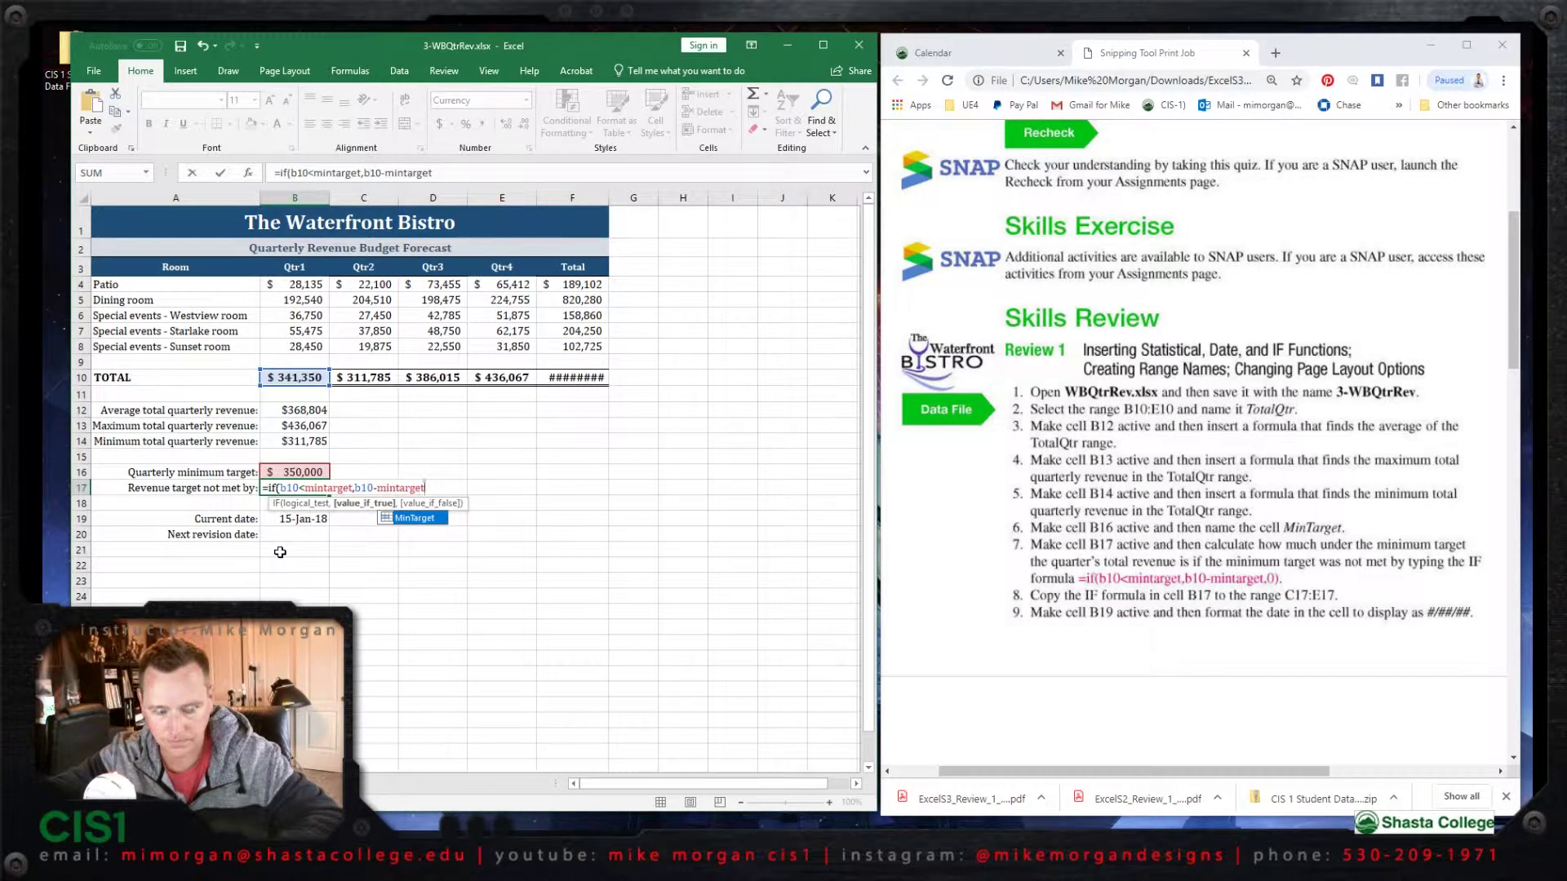
type(",")
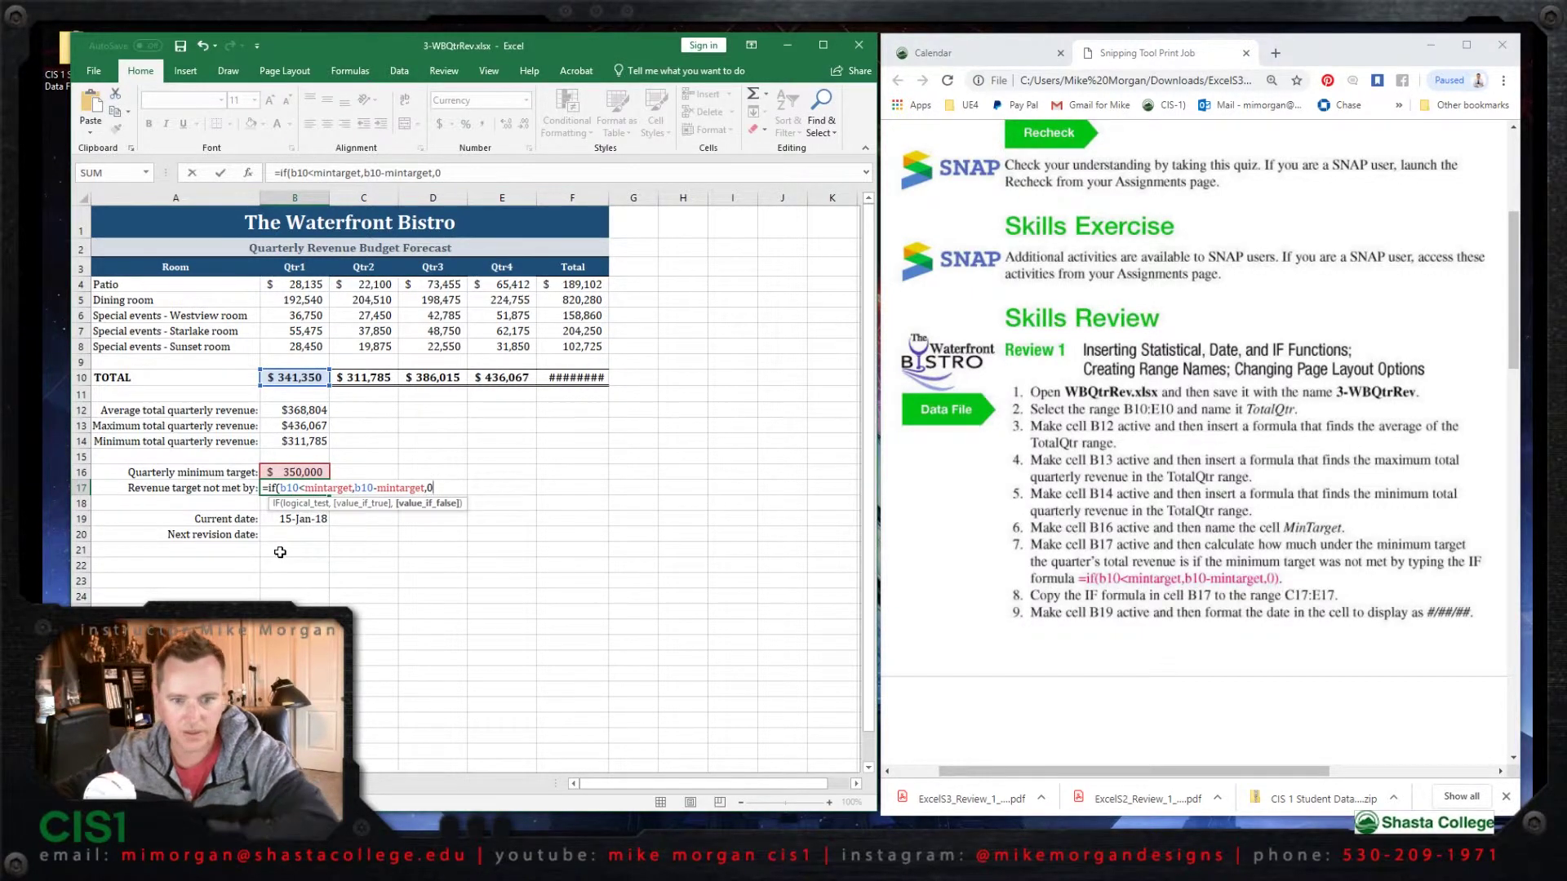
type("0)")
key("Return")
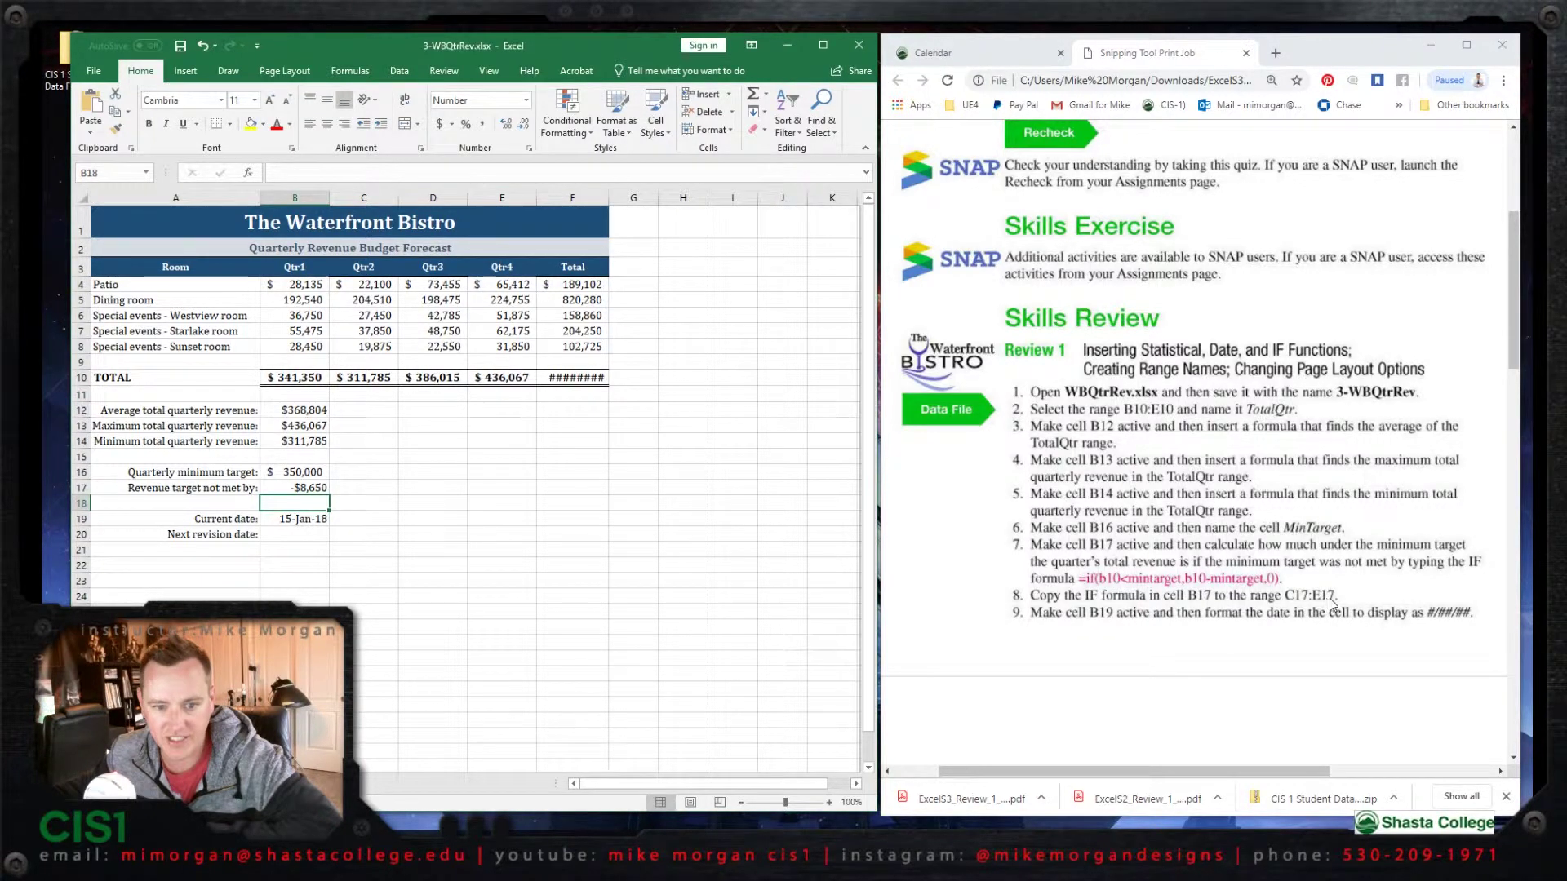
Copy the IF formula in cell B17 across to the range C17:D17.
left_click(306, 488)
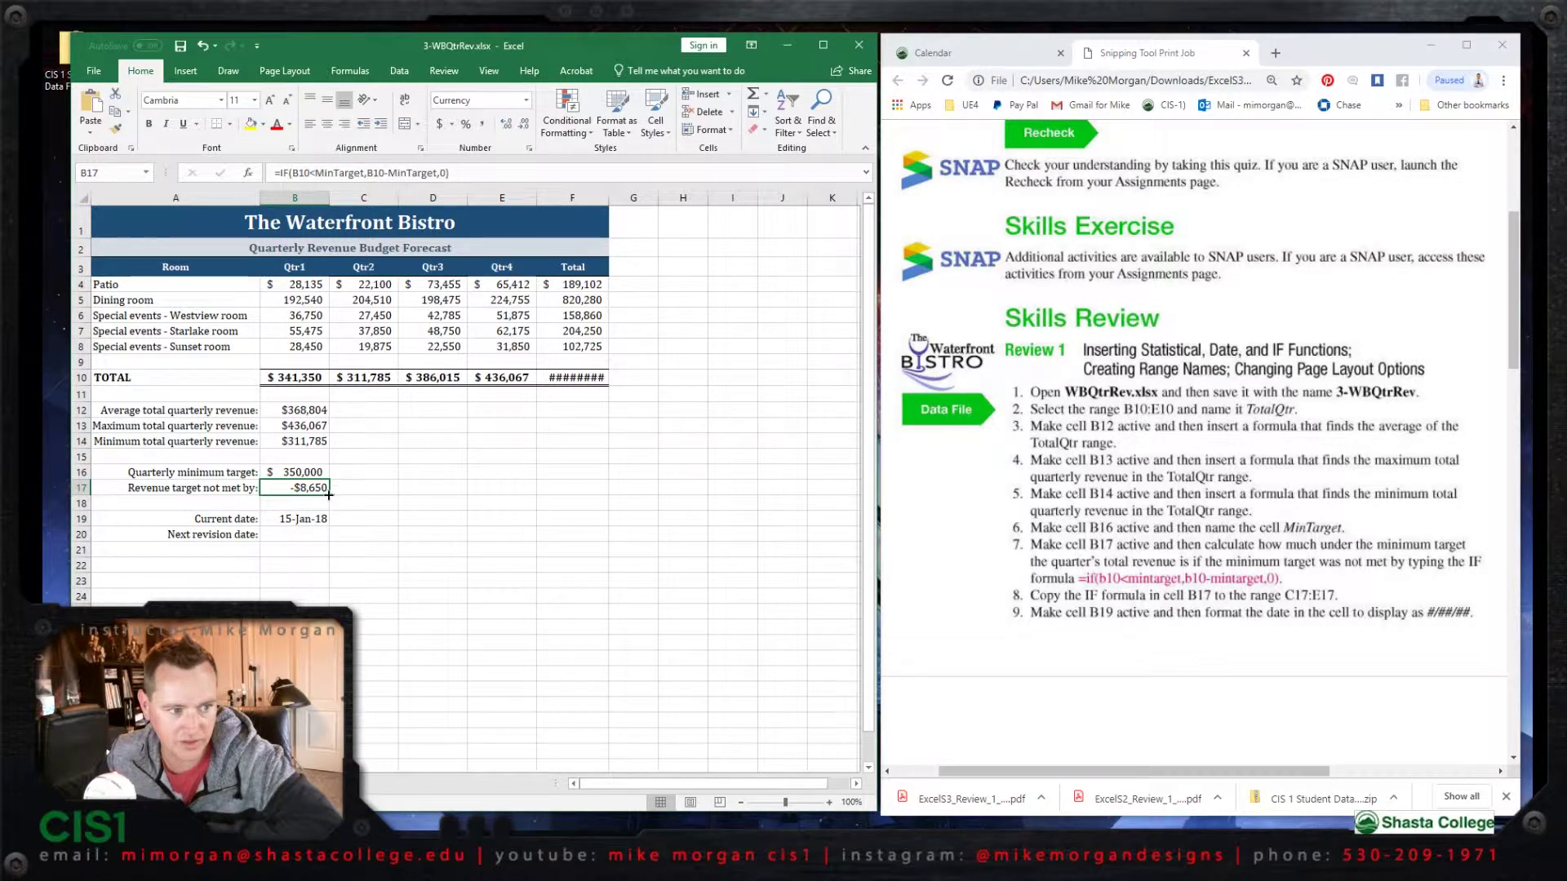
left_click_drag(329, 495, 453, 503)
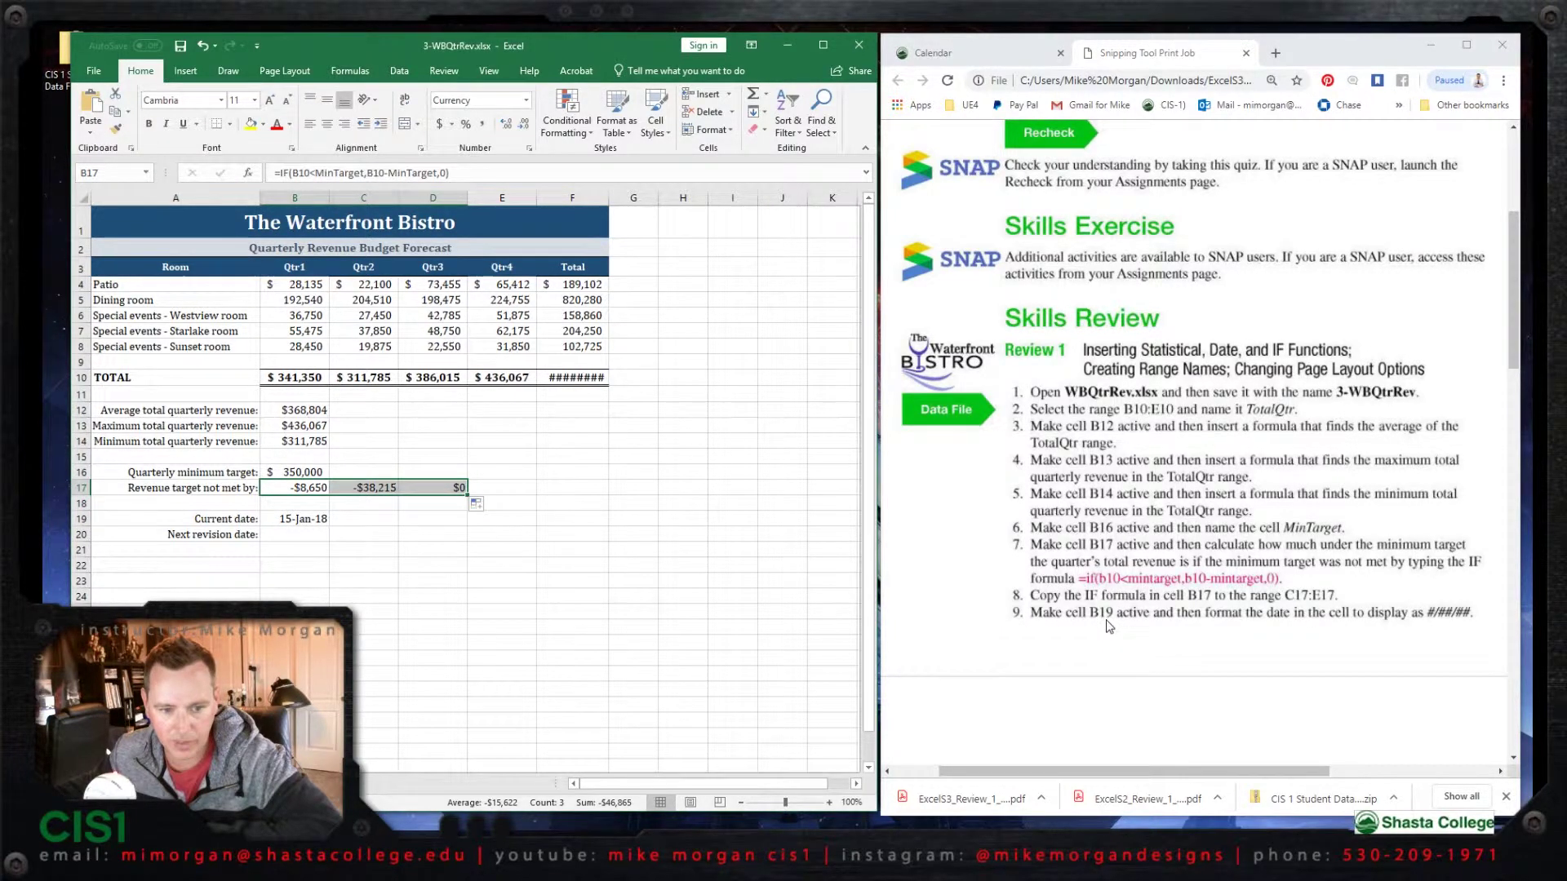
Format the current date in cell B19 with the 3/14/12 date type.
left_click(295, 519)
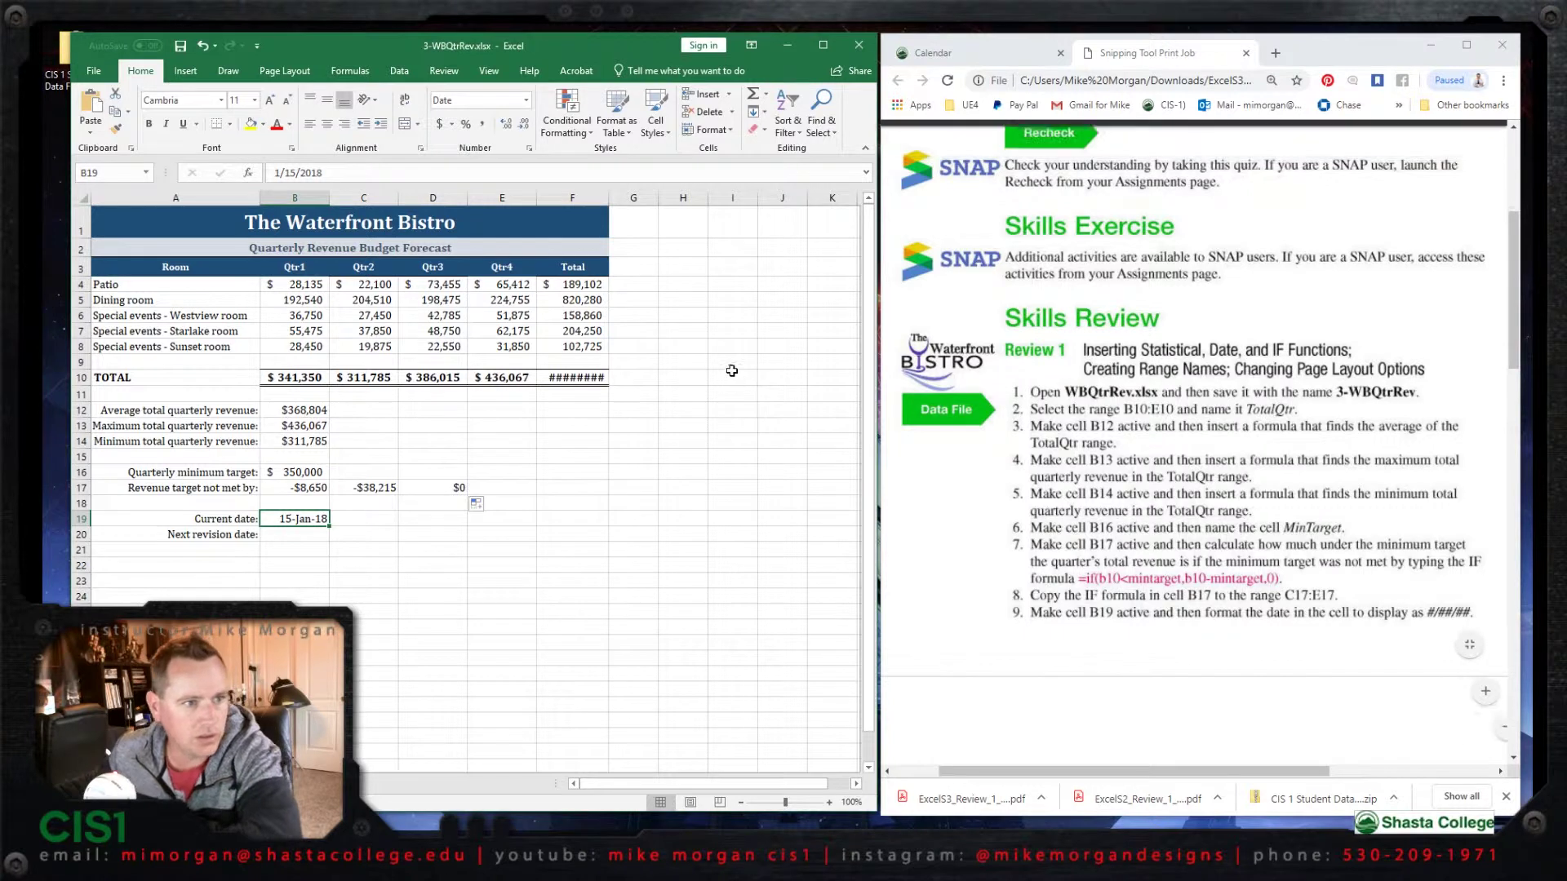
right_click(305, 521)
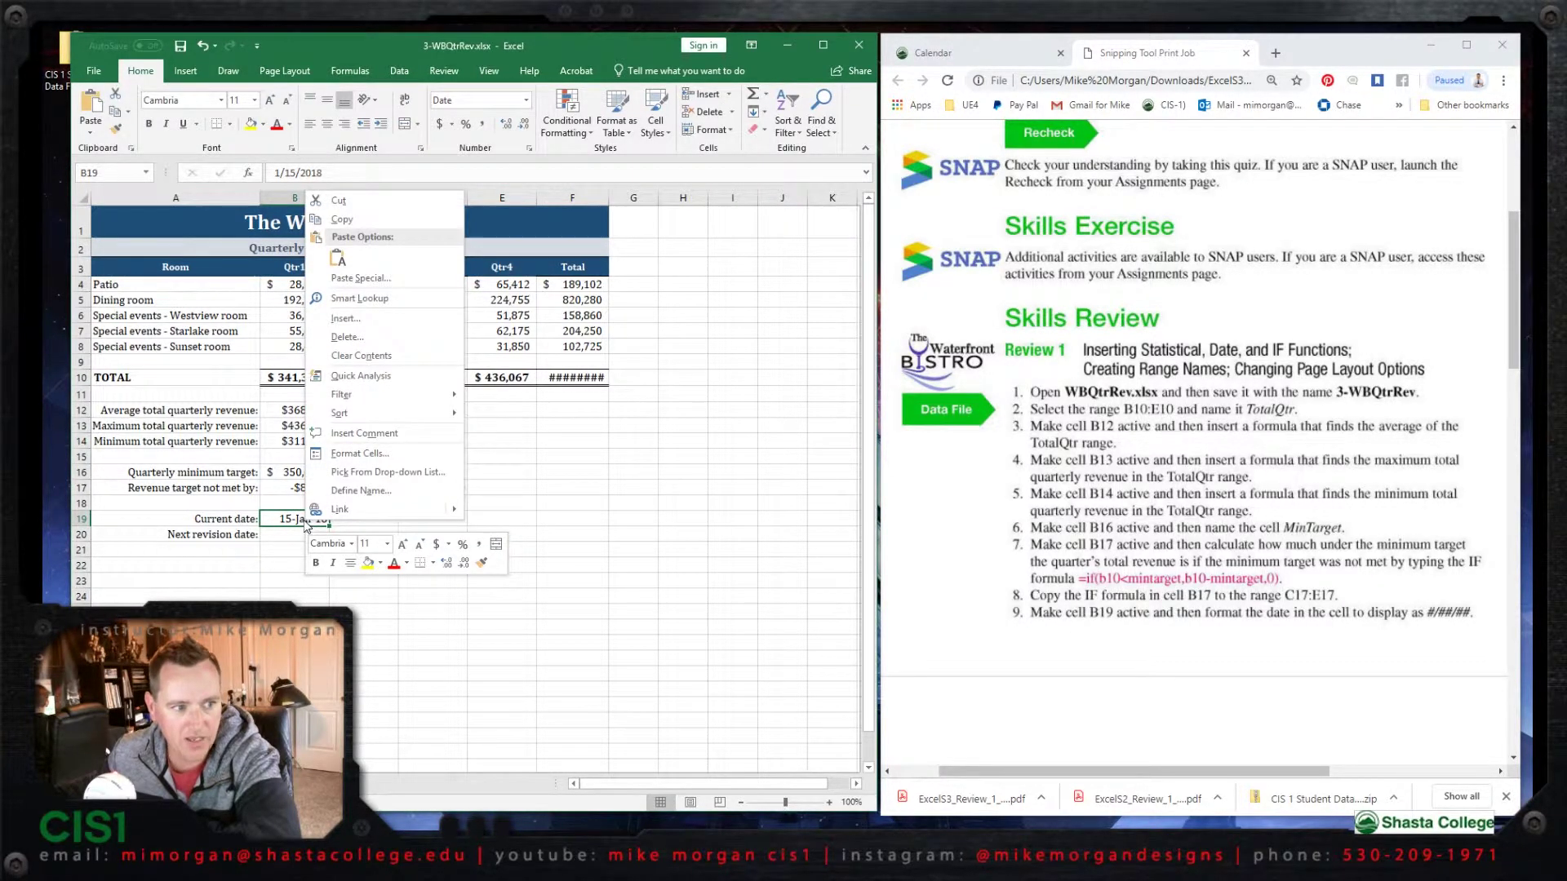
left_click(361, 453)
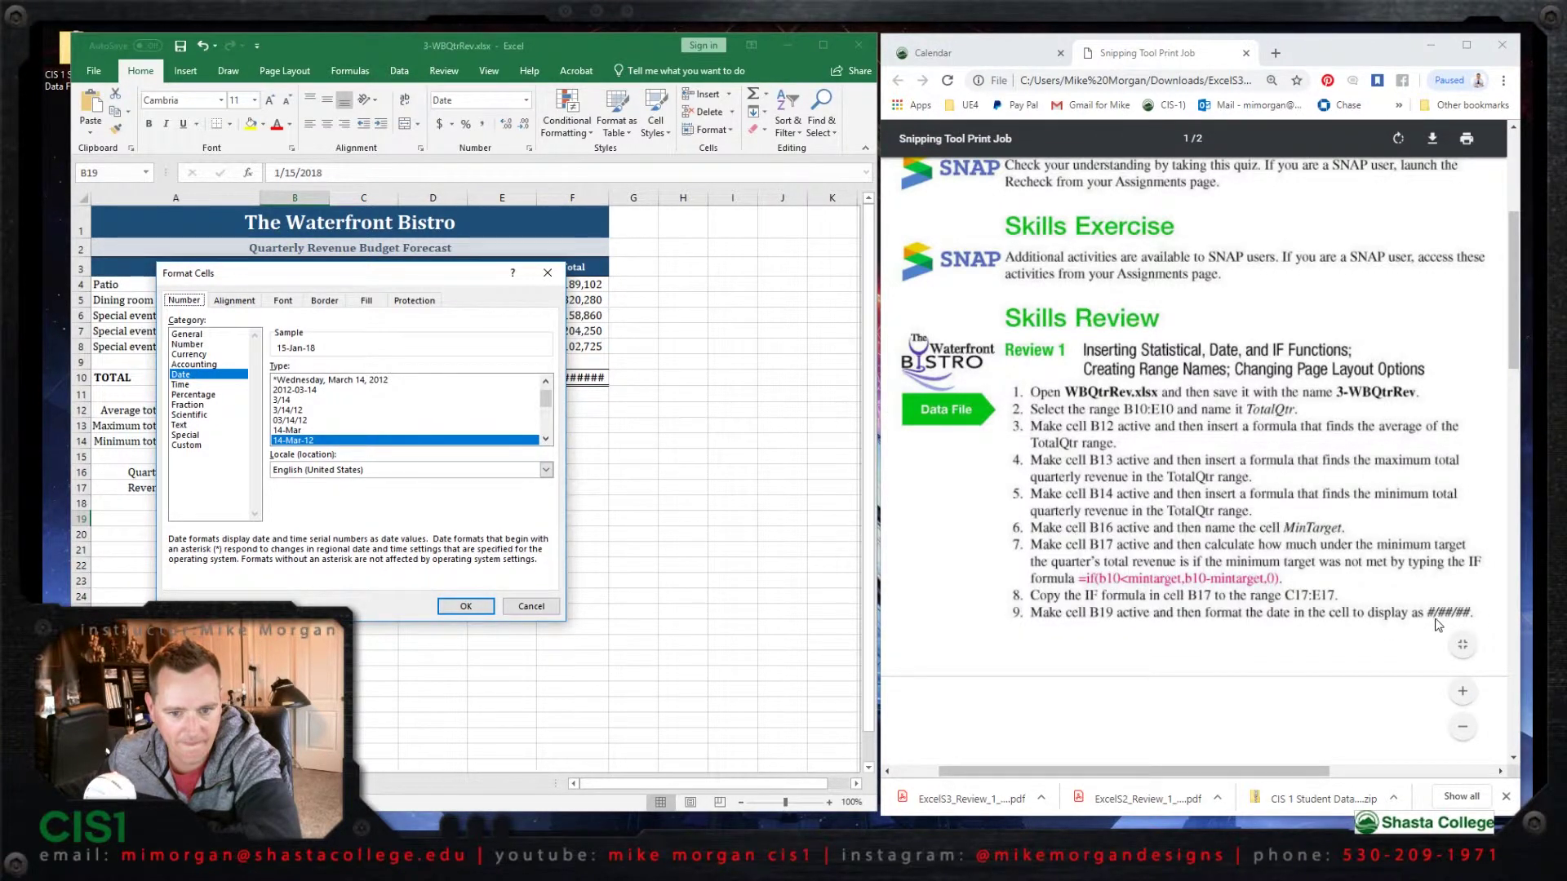
left_click(293, 411)
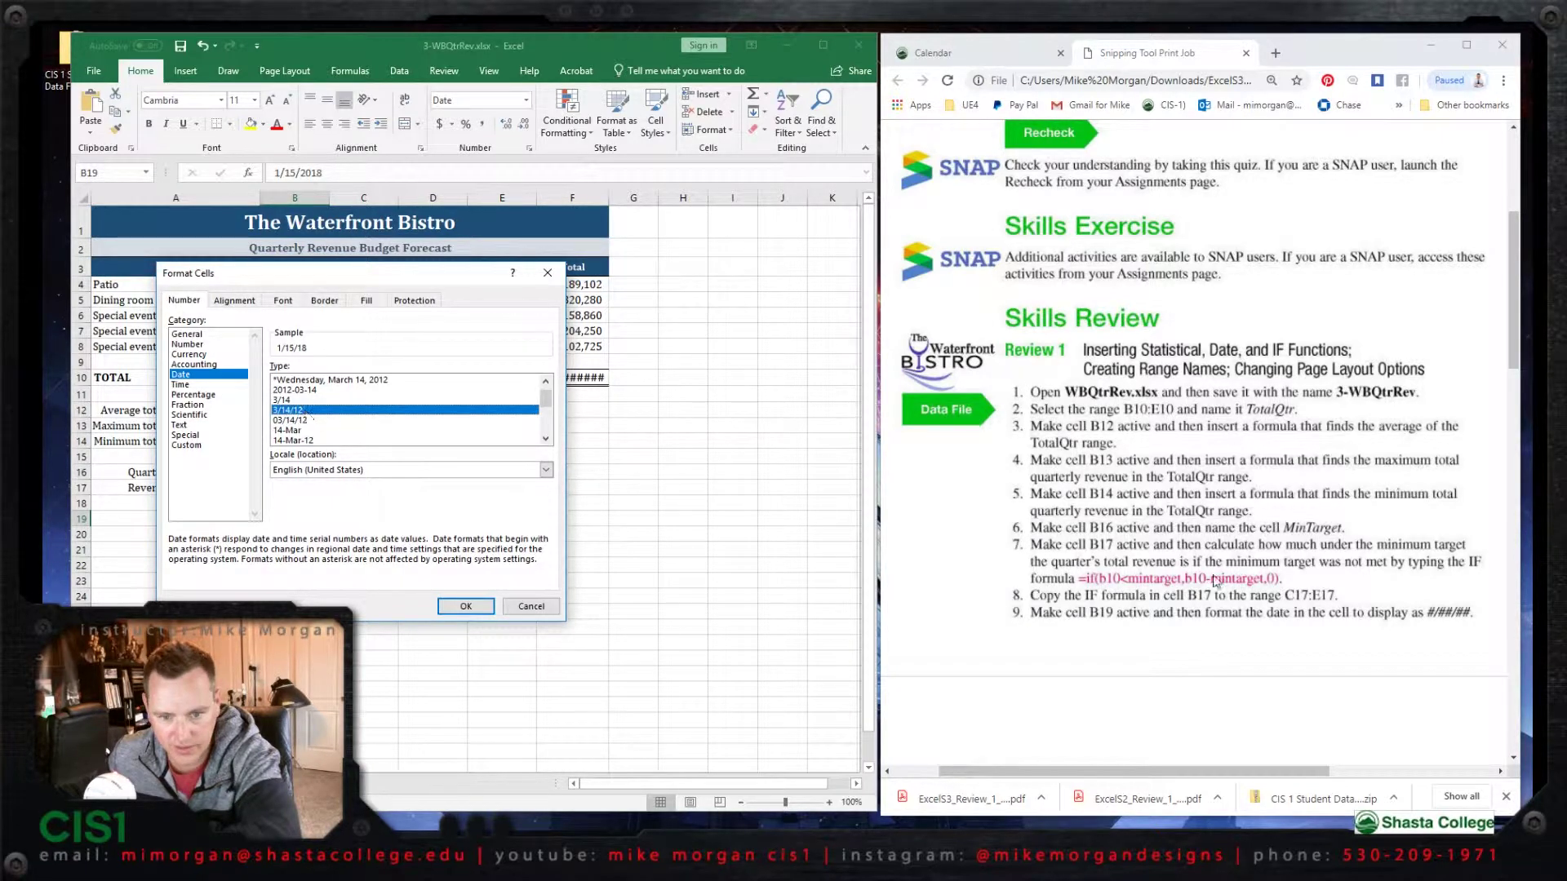
left_click(465, 605)
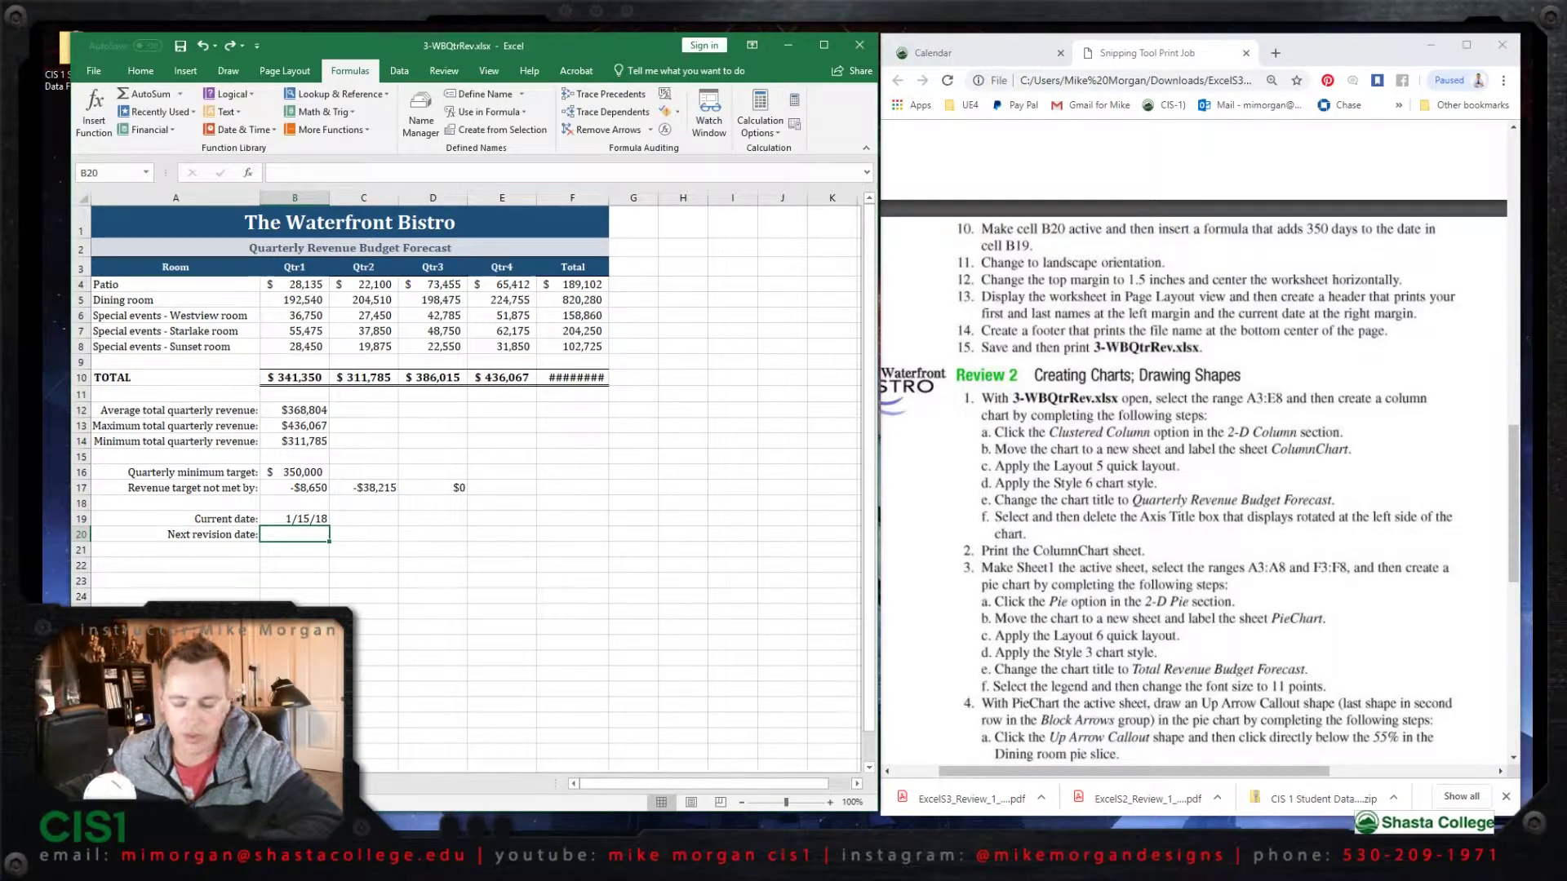
Enter the formula =b19+350 in cell B20 to calculate the next revision date.
type("=")
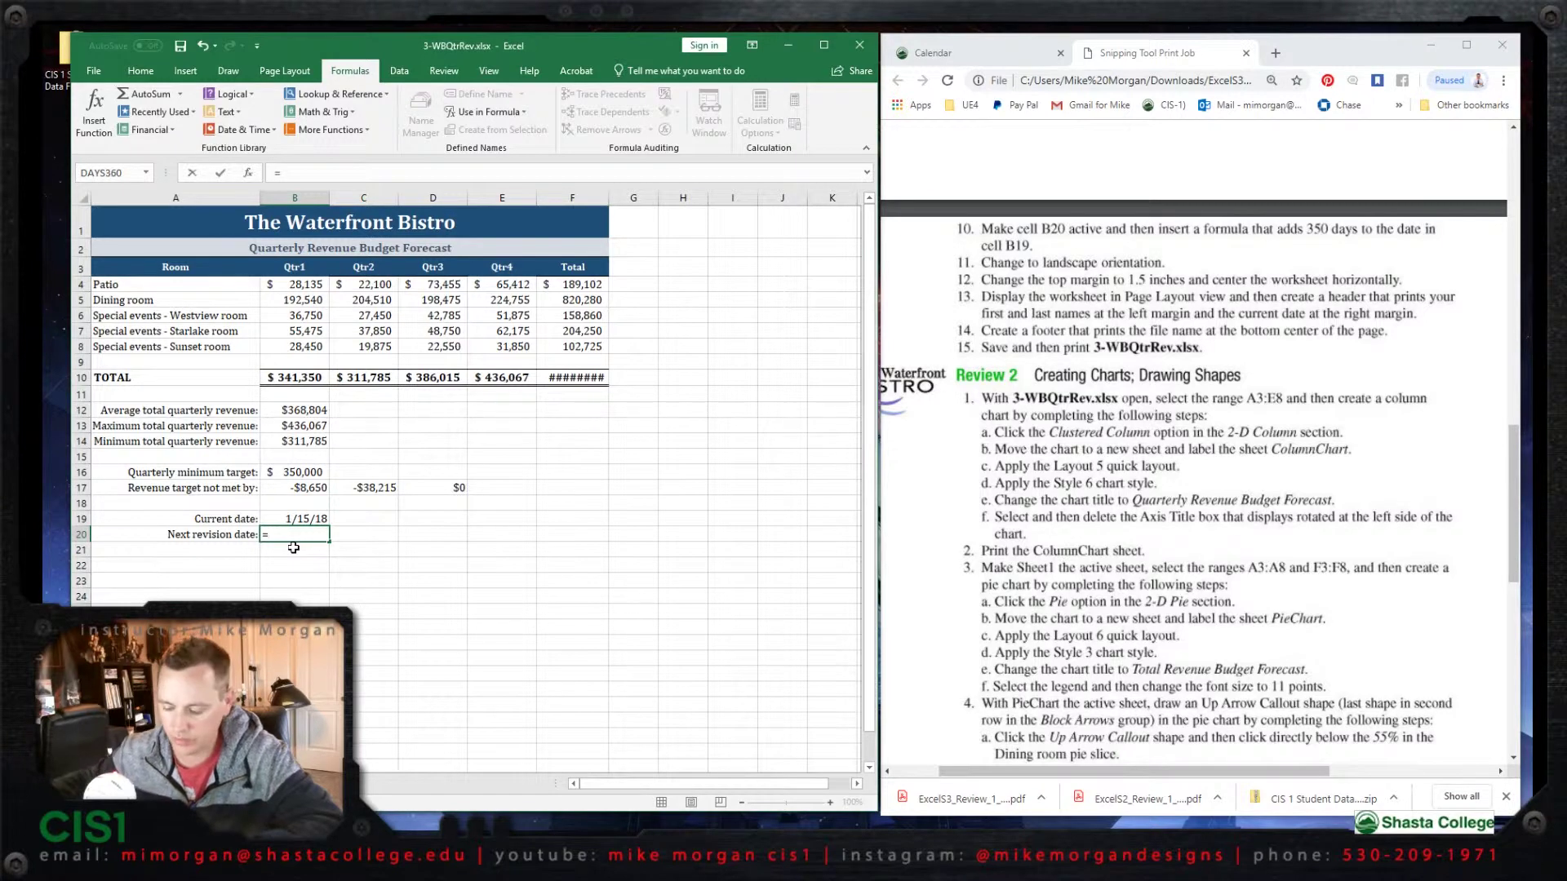
type("b1")
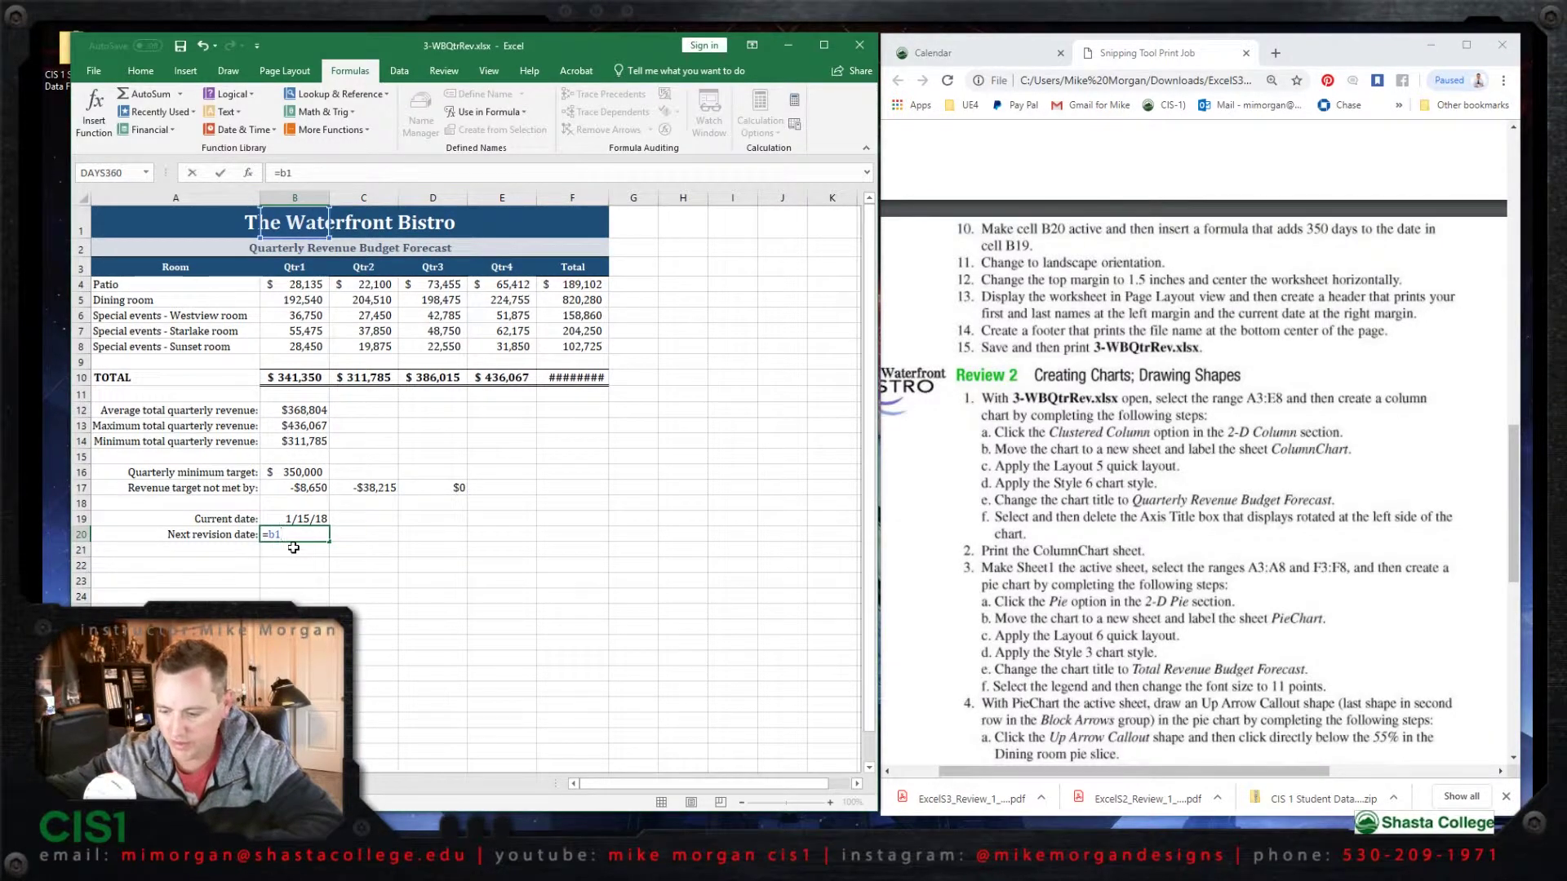
type("9+350")
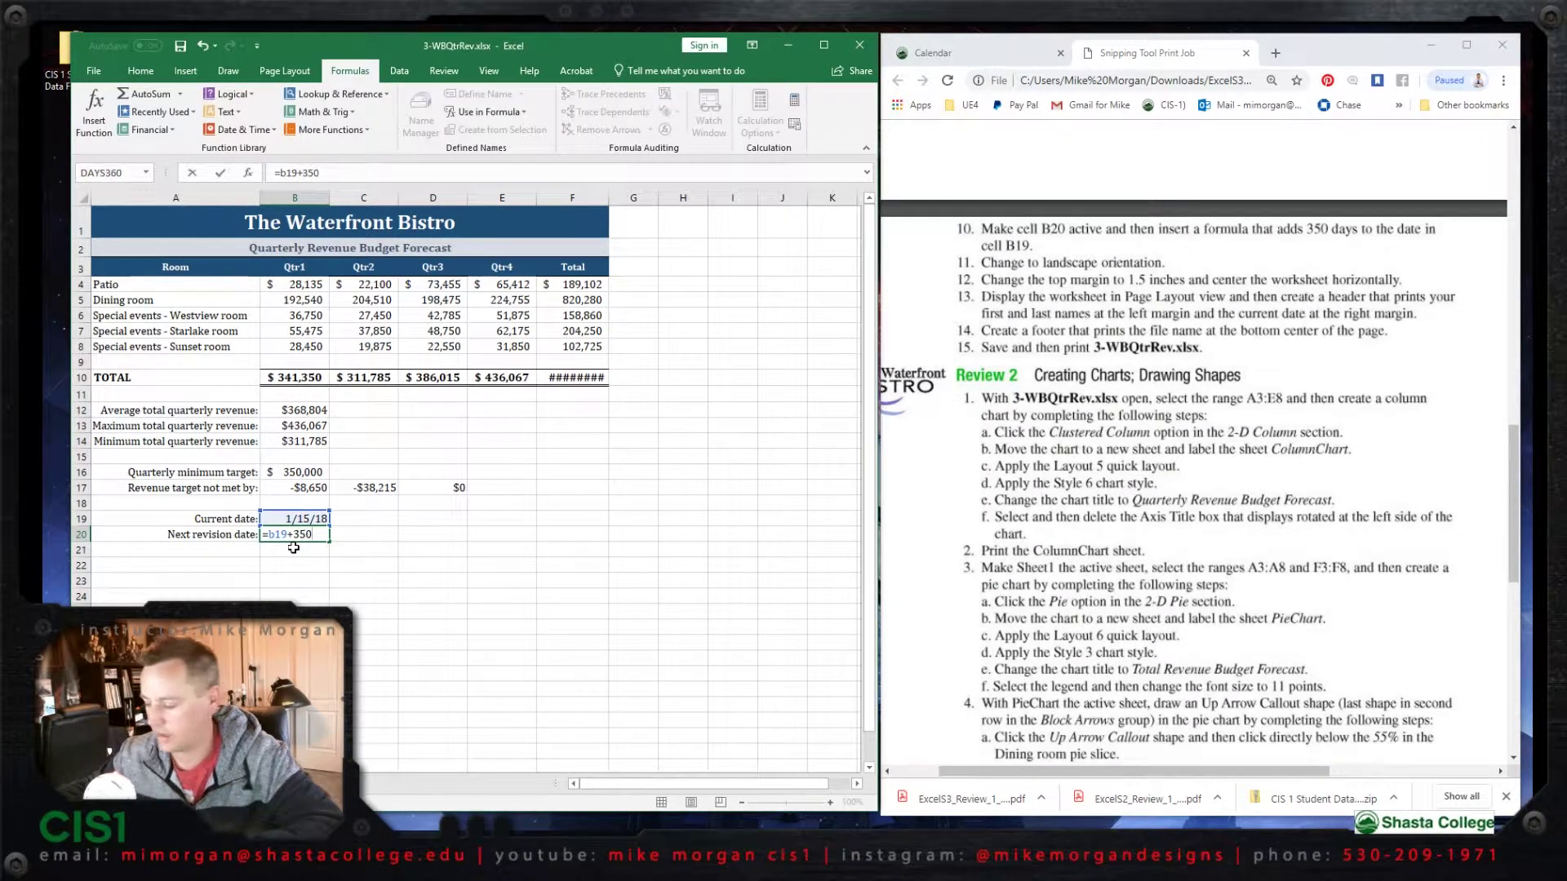
key("Return")
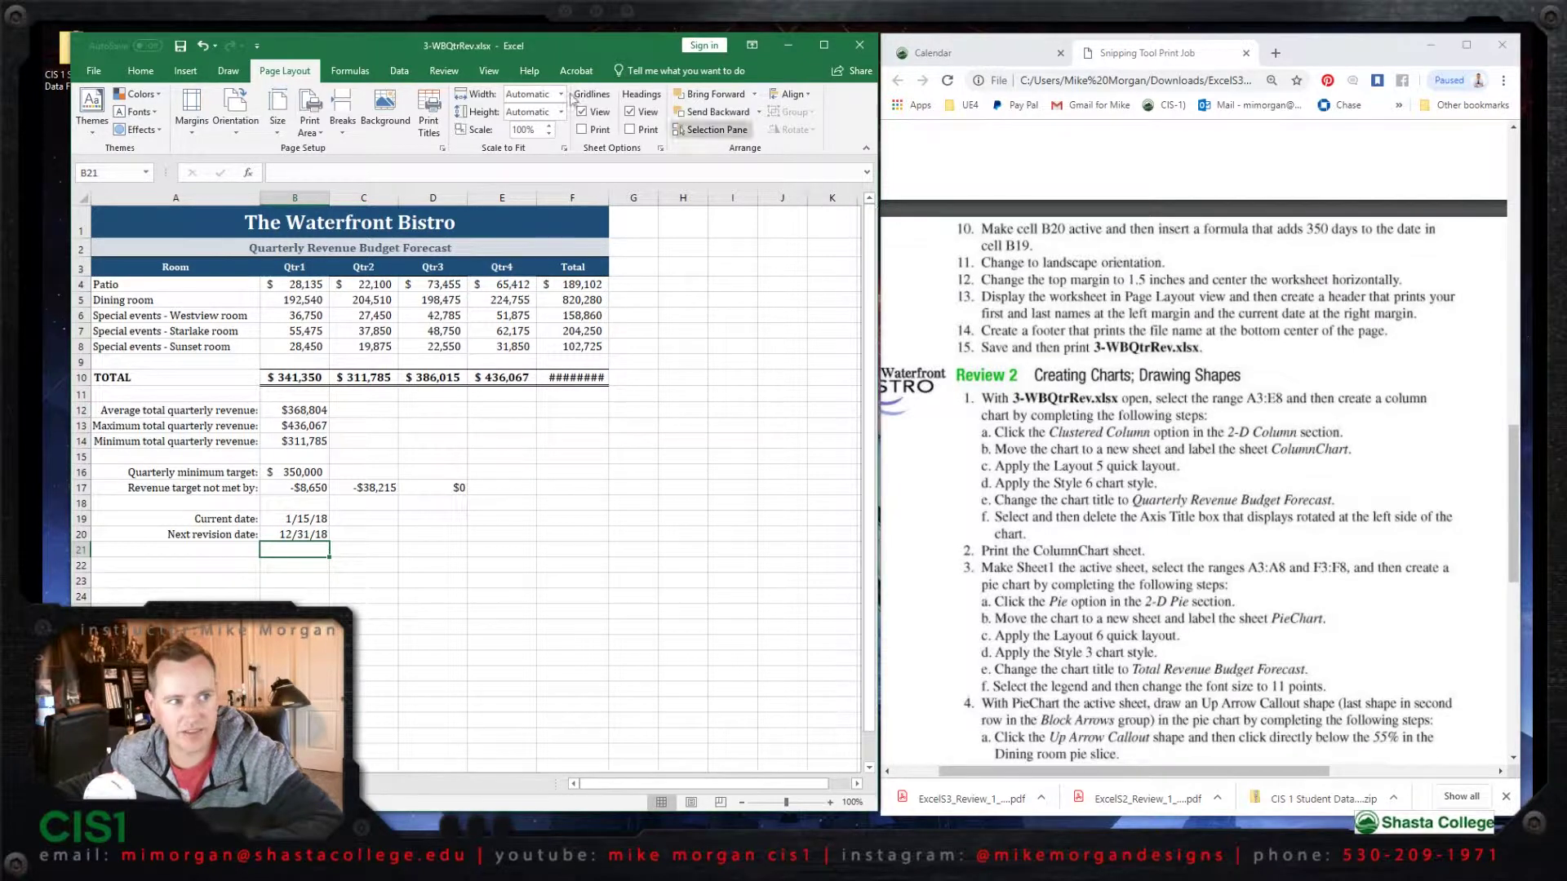
Change the worksheet's page orientation to landscape and check it in the print preview.
left_click(139, 71)
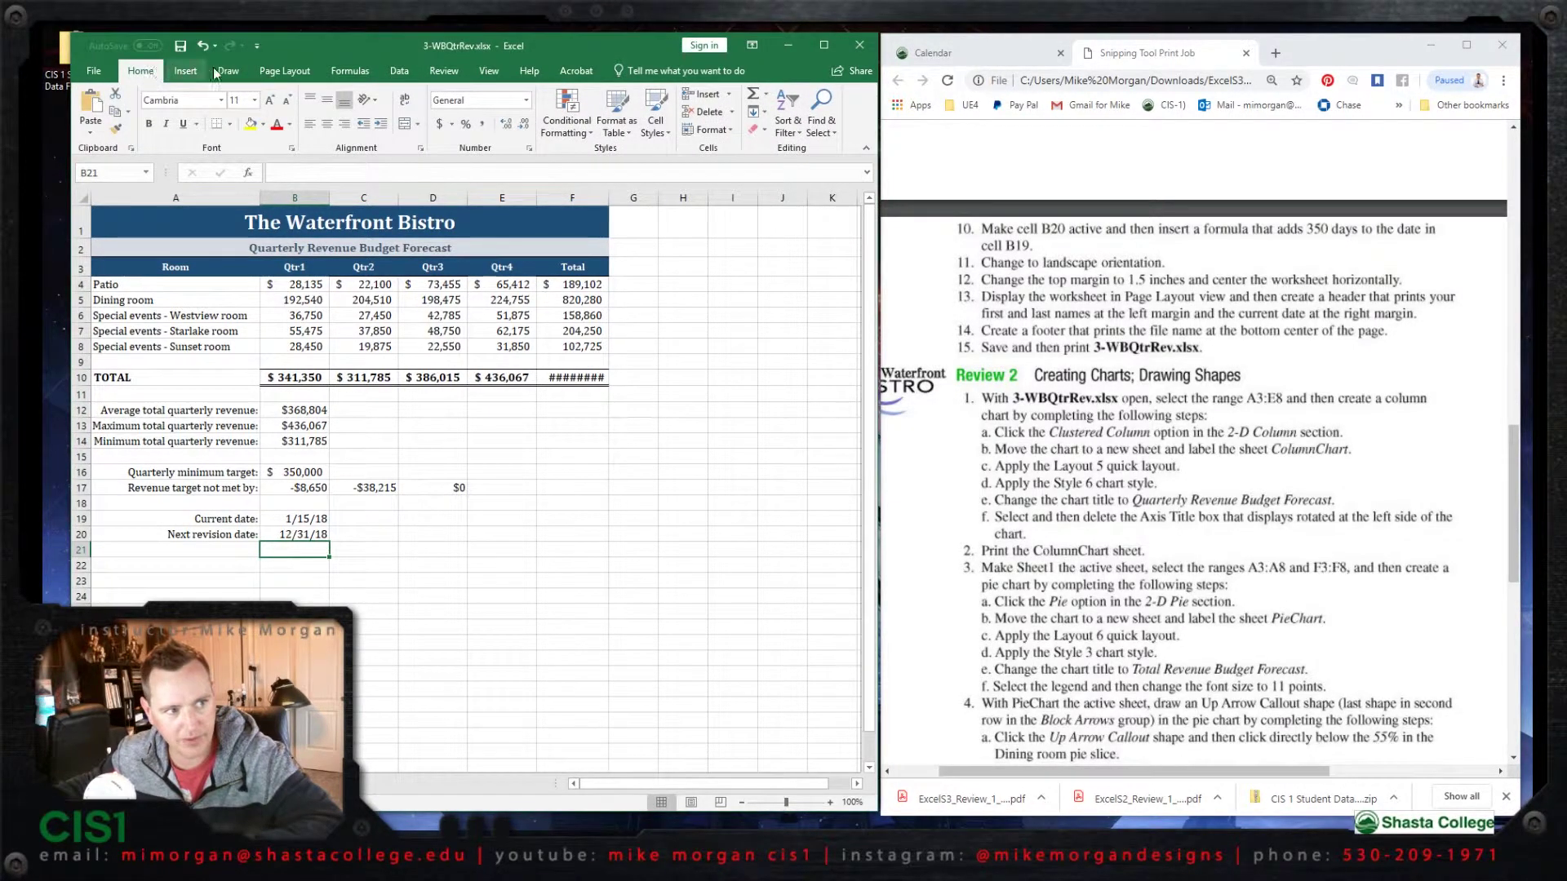
left_click(285, 72)
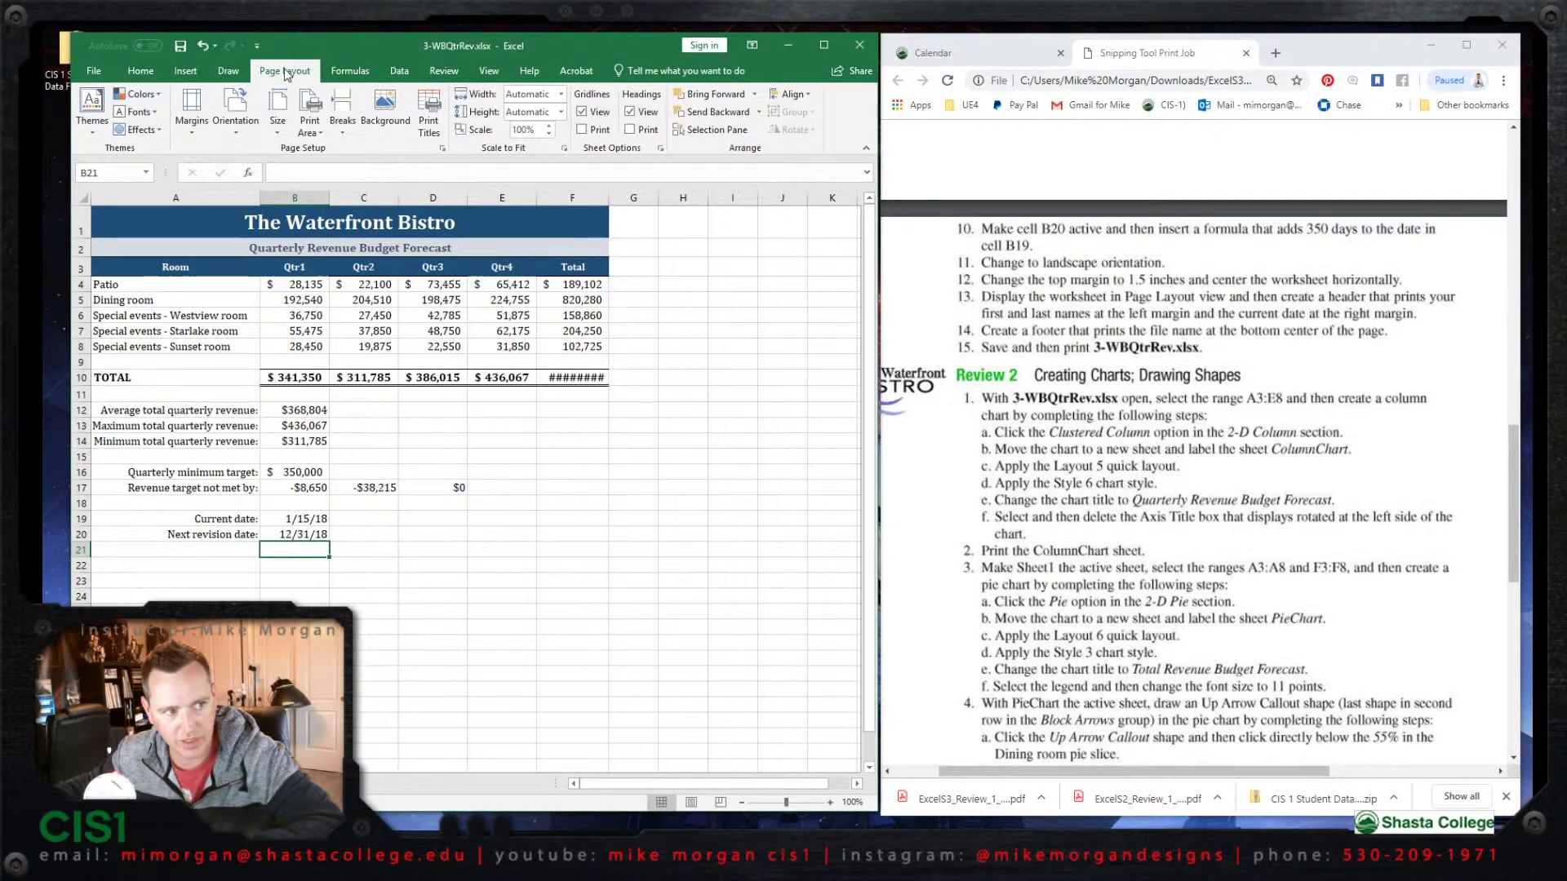
left_click(242, 128)
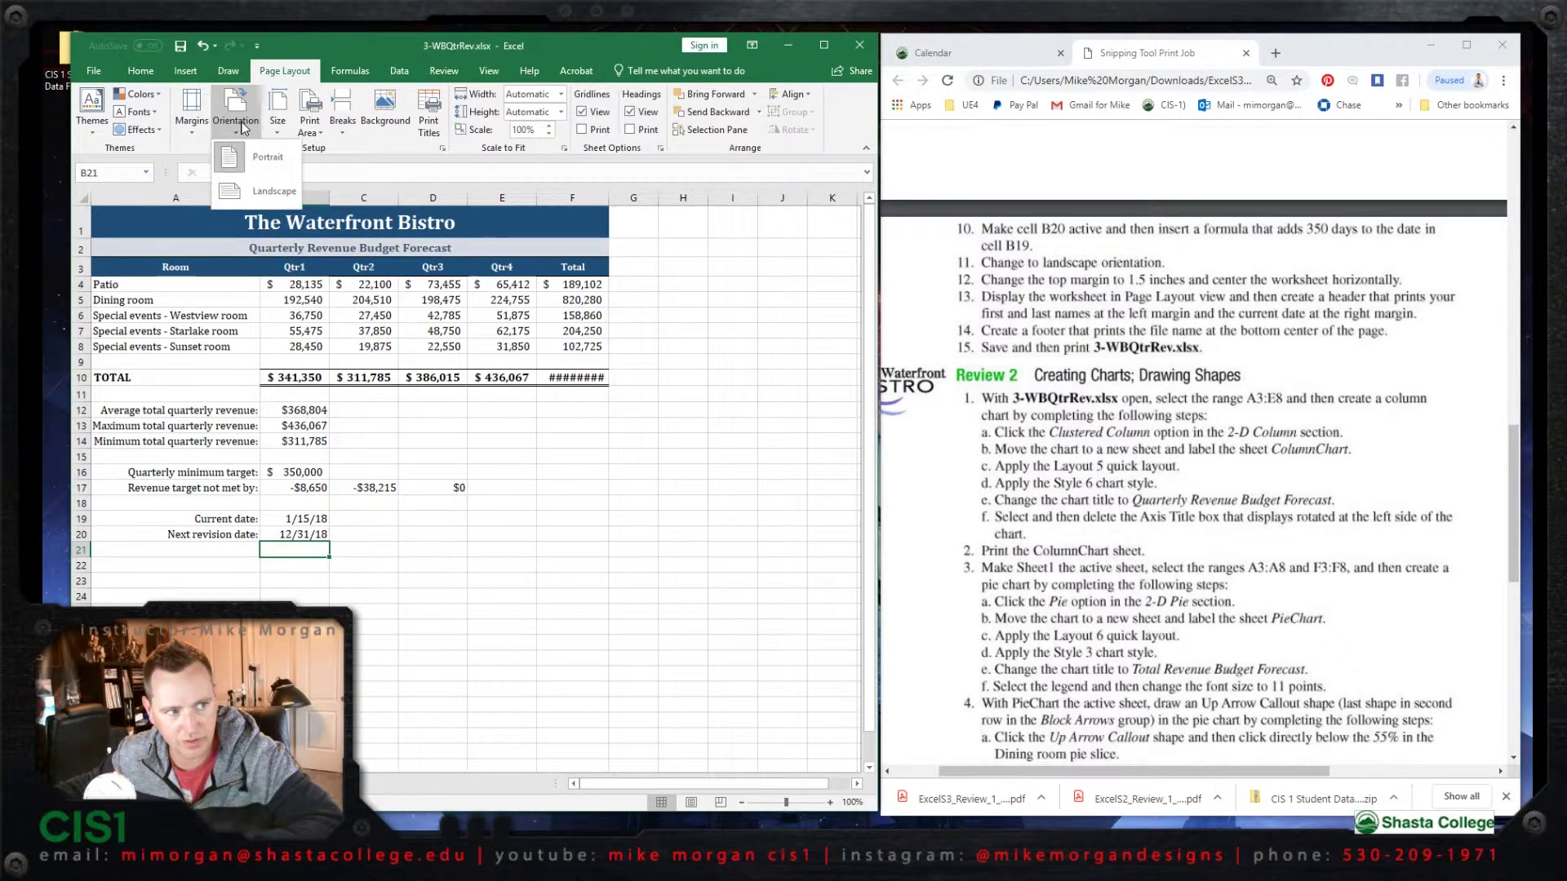
left_click(267, 192)
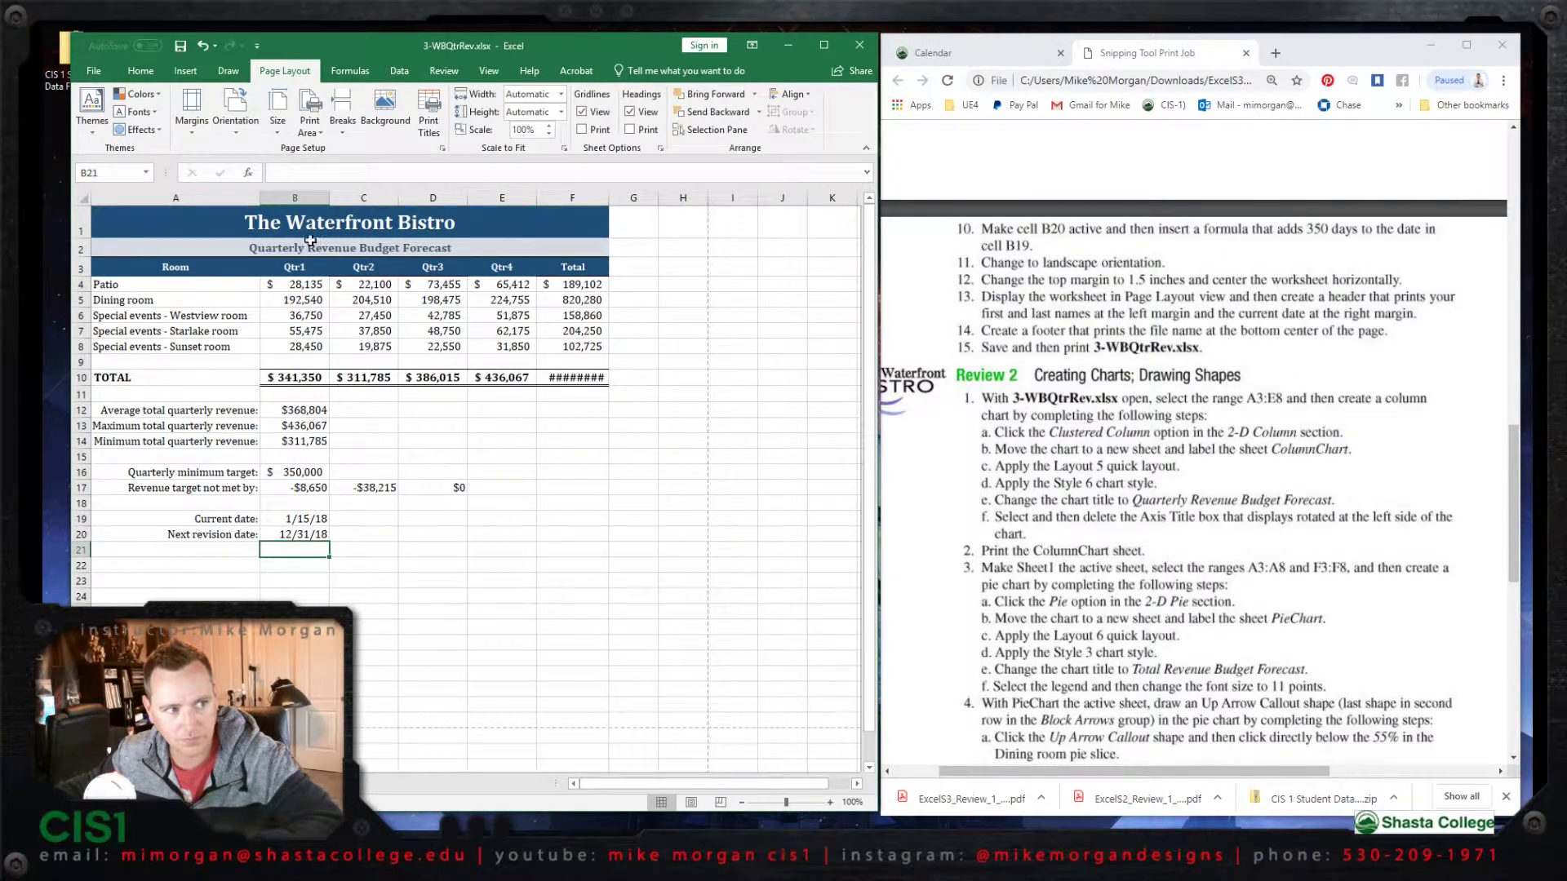
left_click(96, 74)
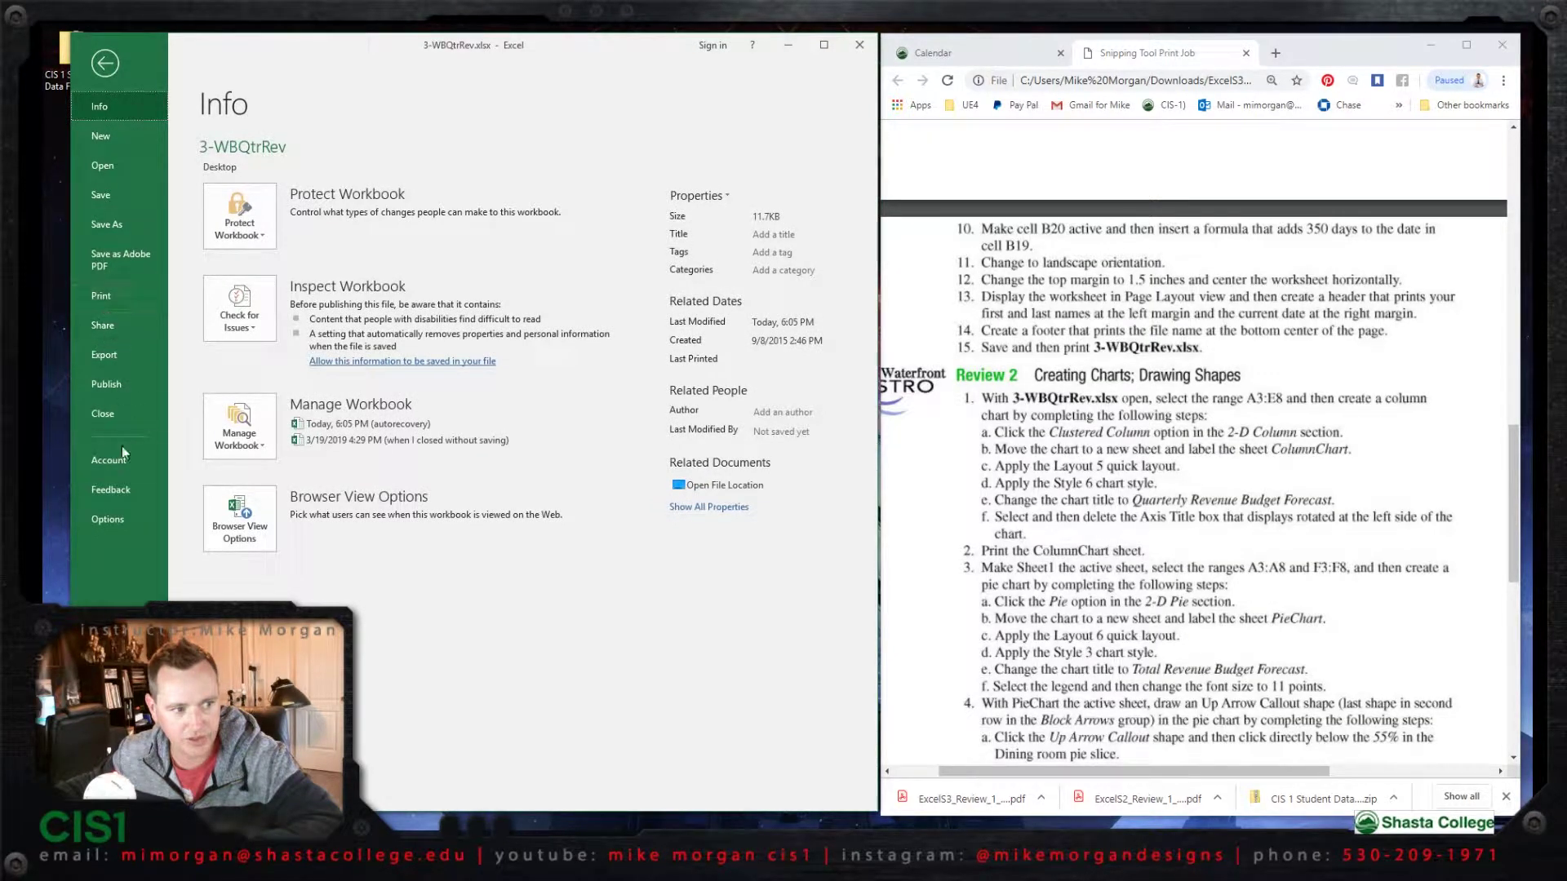
left_click(106, 297)
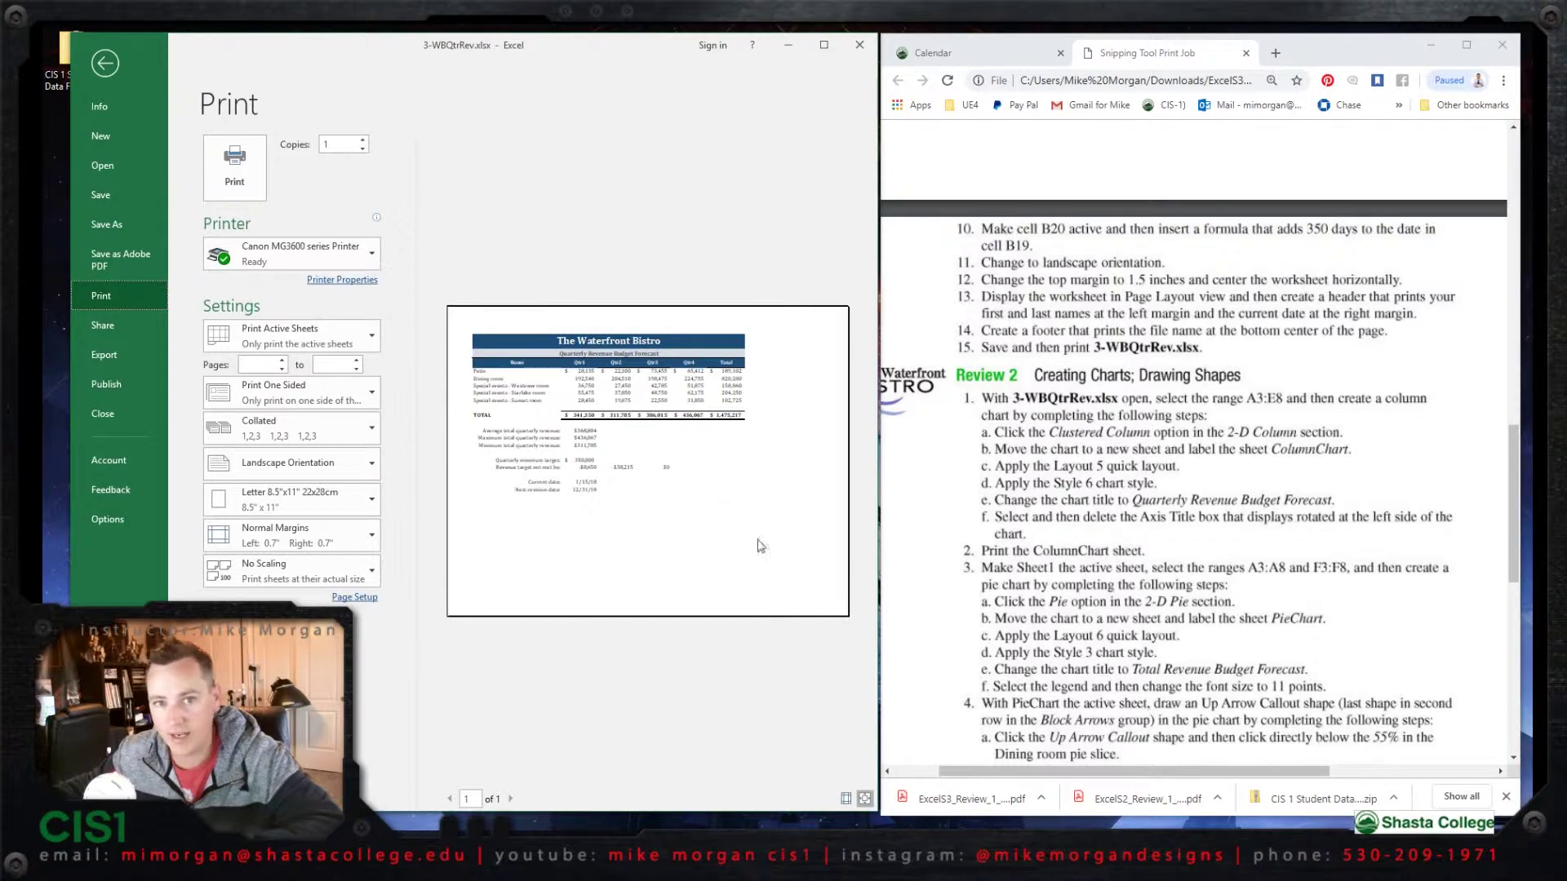
left_click(104, 64)
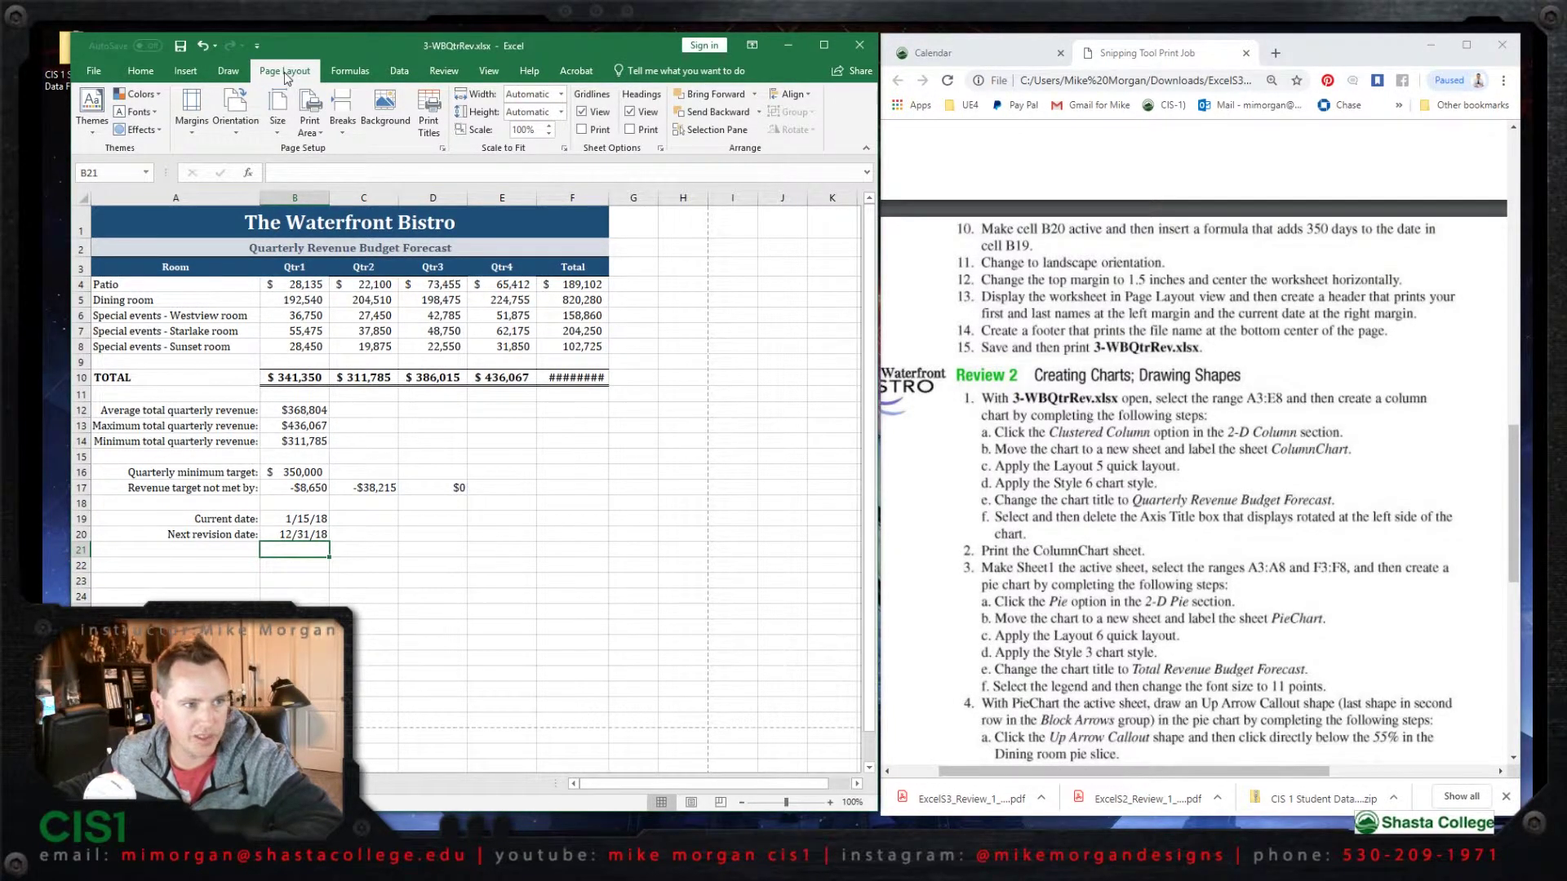
Apply a 1.5-inch top margin with horizontal centering on the page, and check the layout in the print preview.
left_click(191, 123)
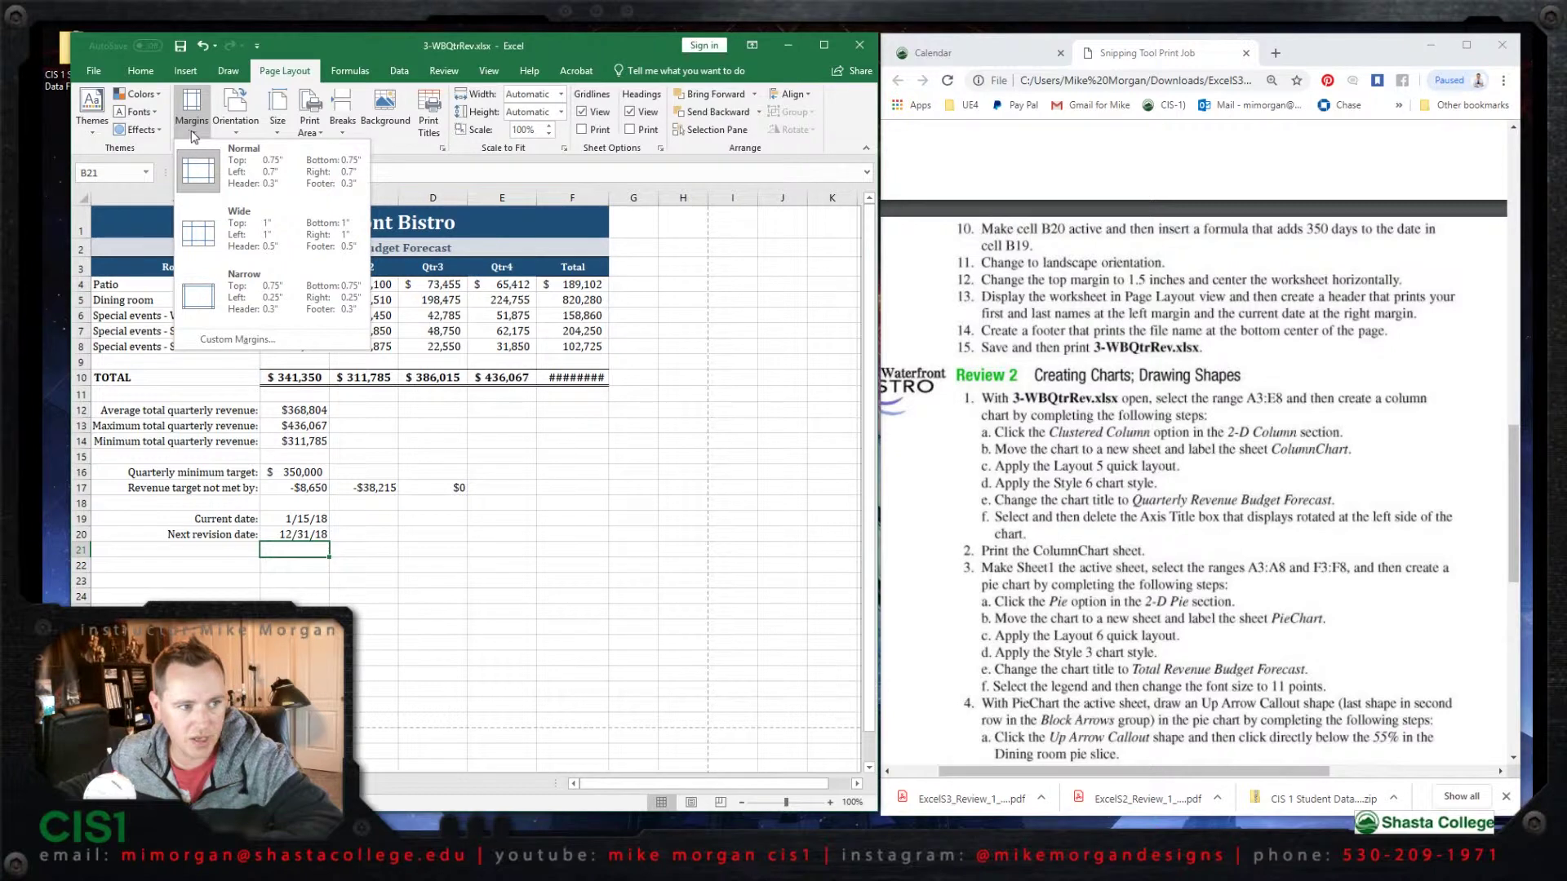
left_click(247, 340)
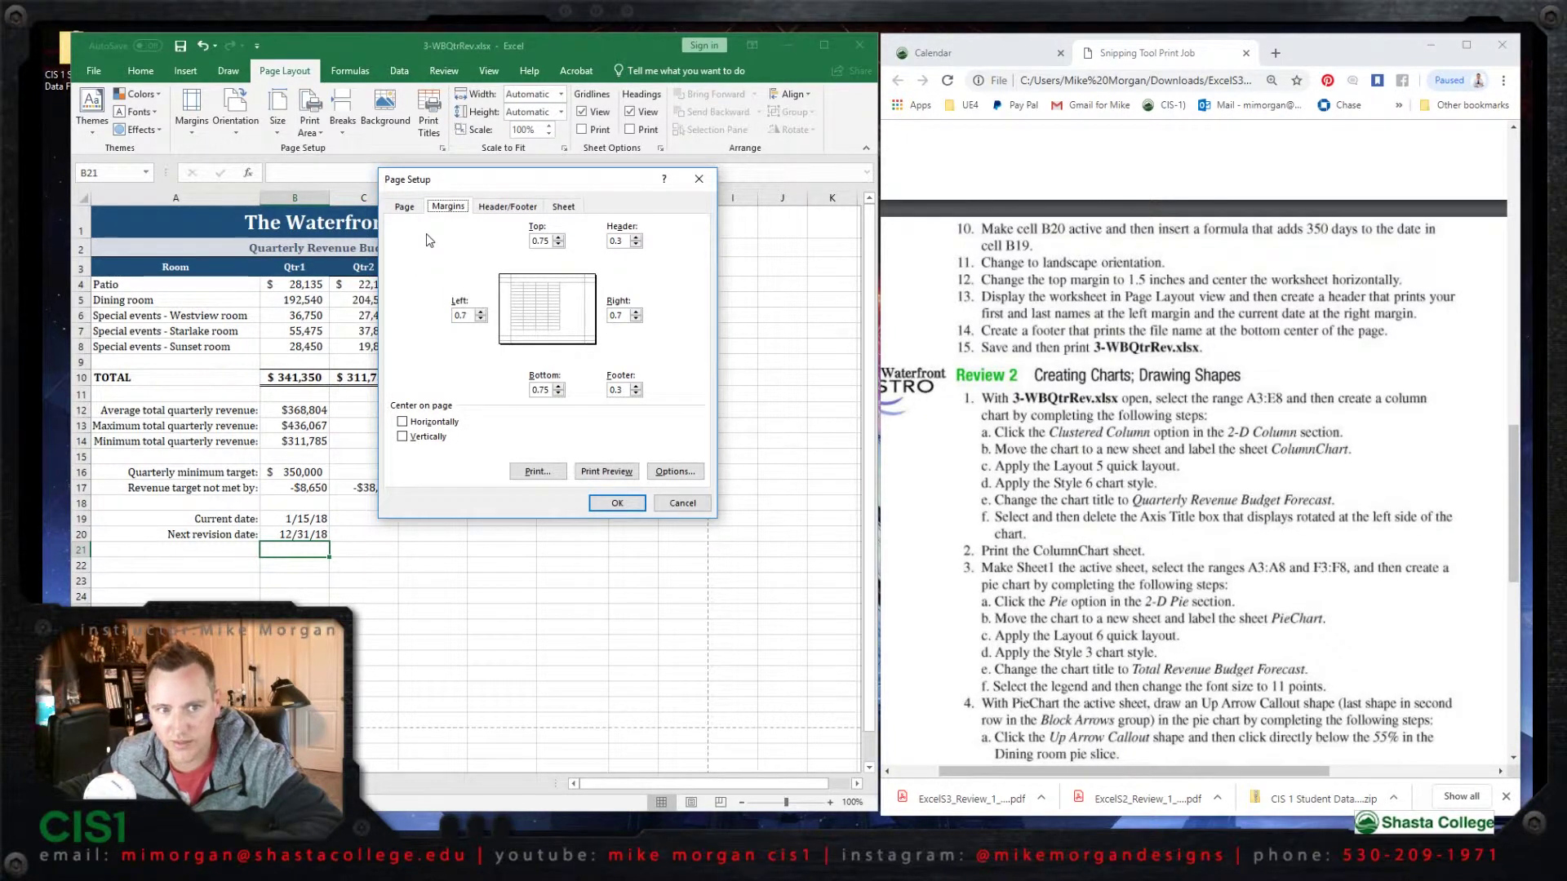
left_click(559, 238)
left_click(559, 237)
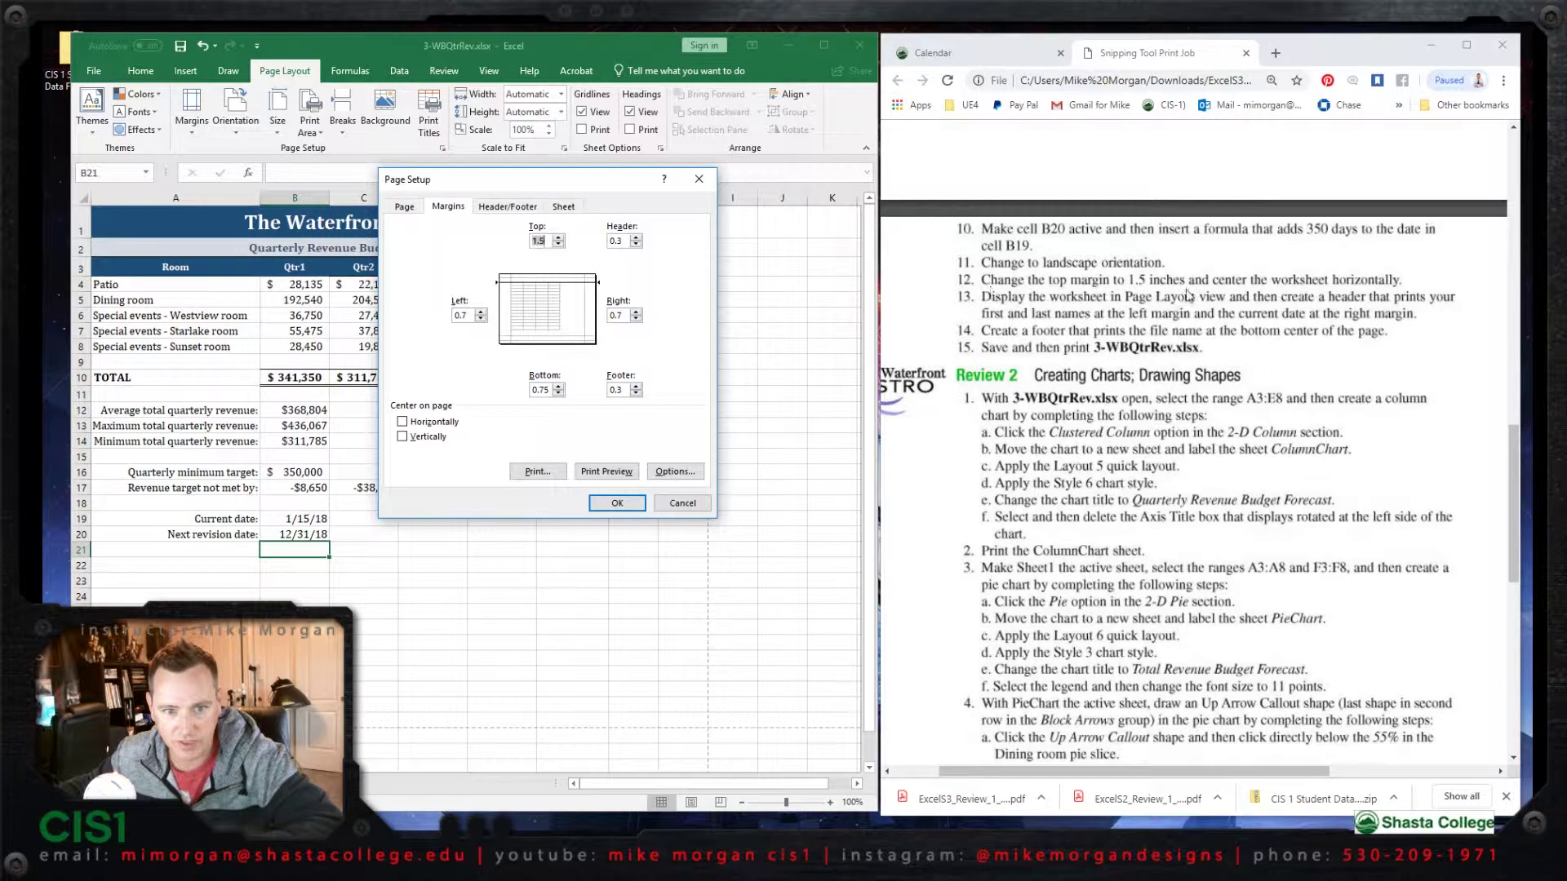
left_click(402, 422)
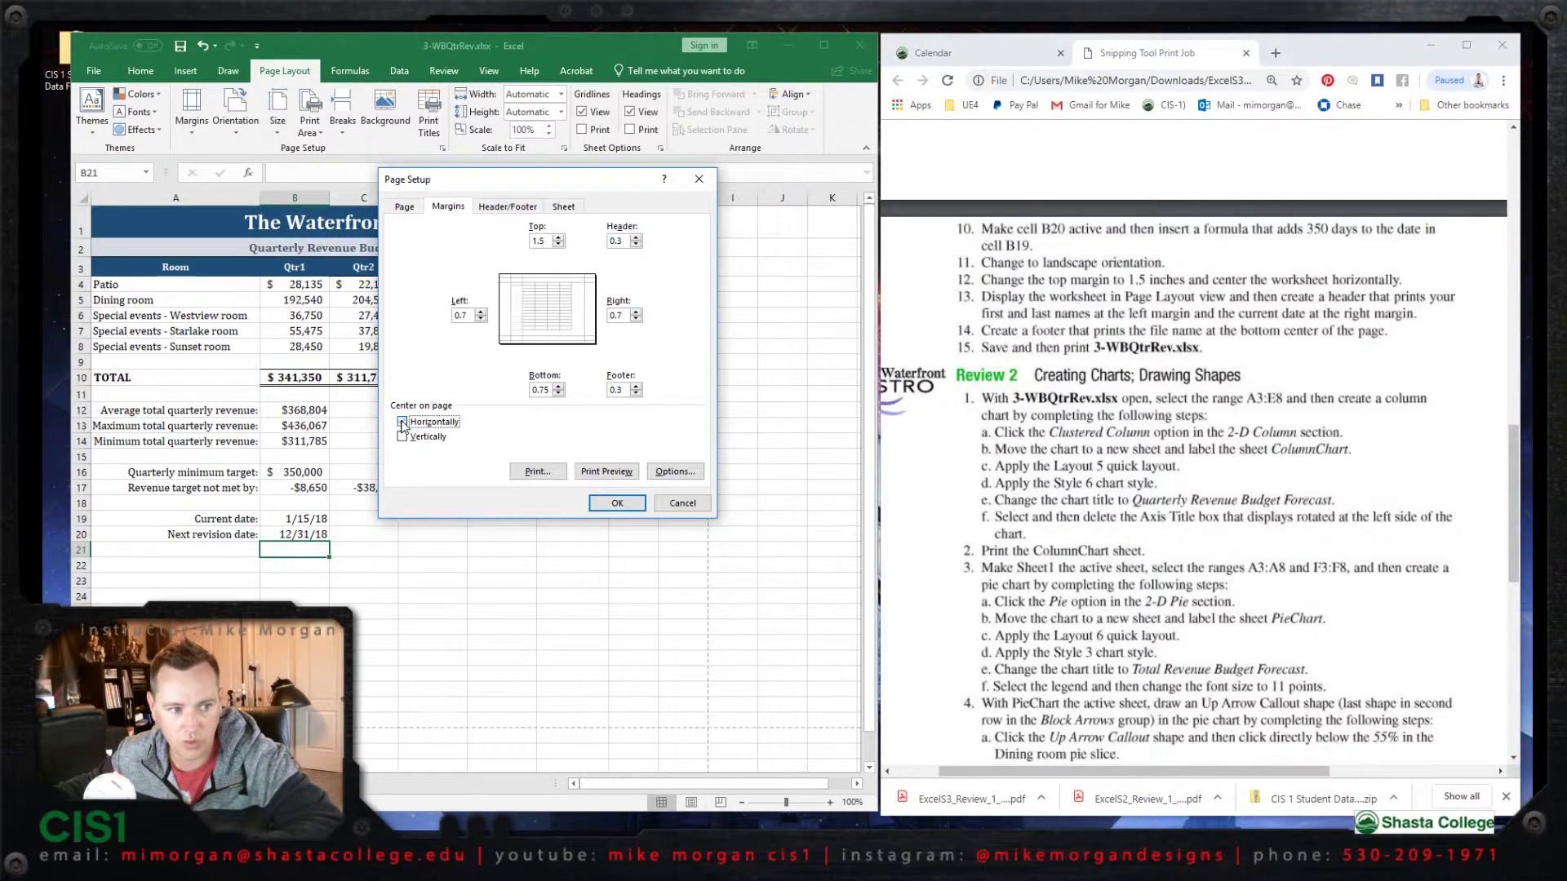
left_click(617, 503)
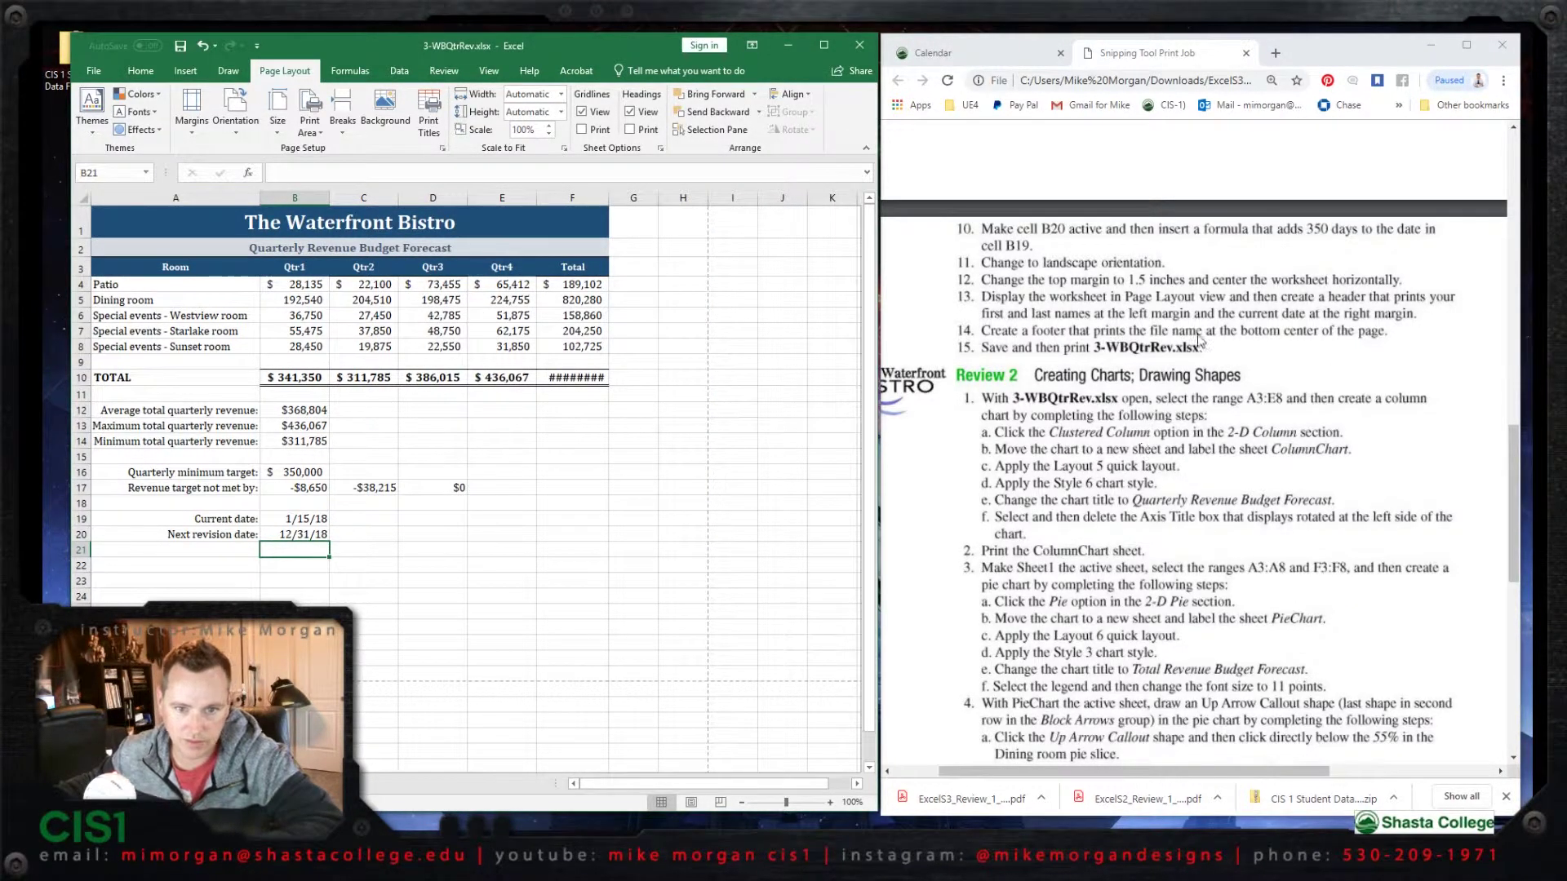
left_click(95, 72)
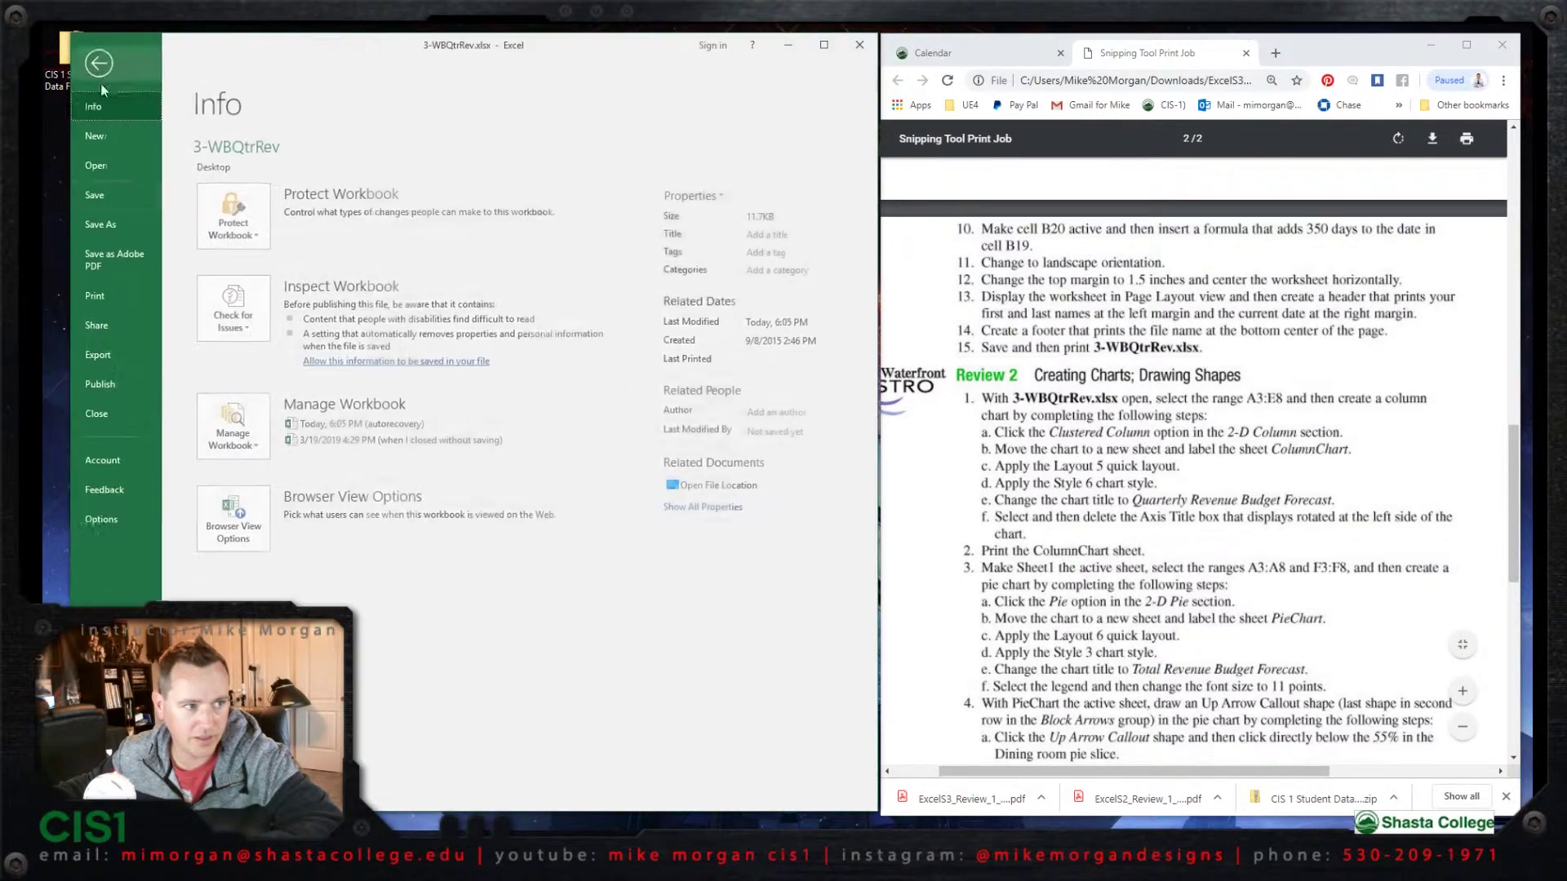
left_click(114, 295)
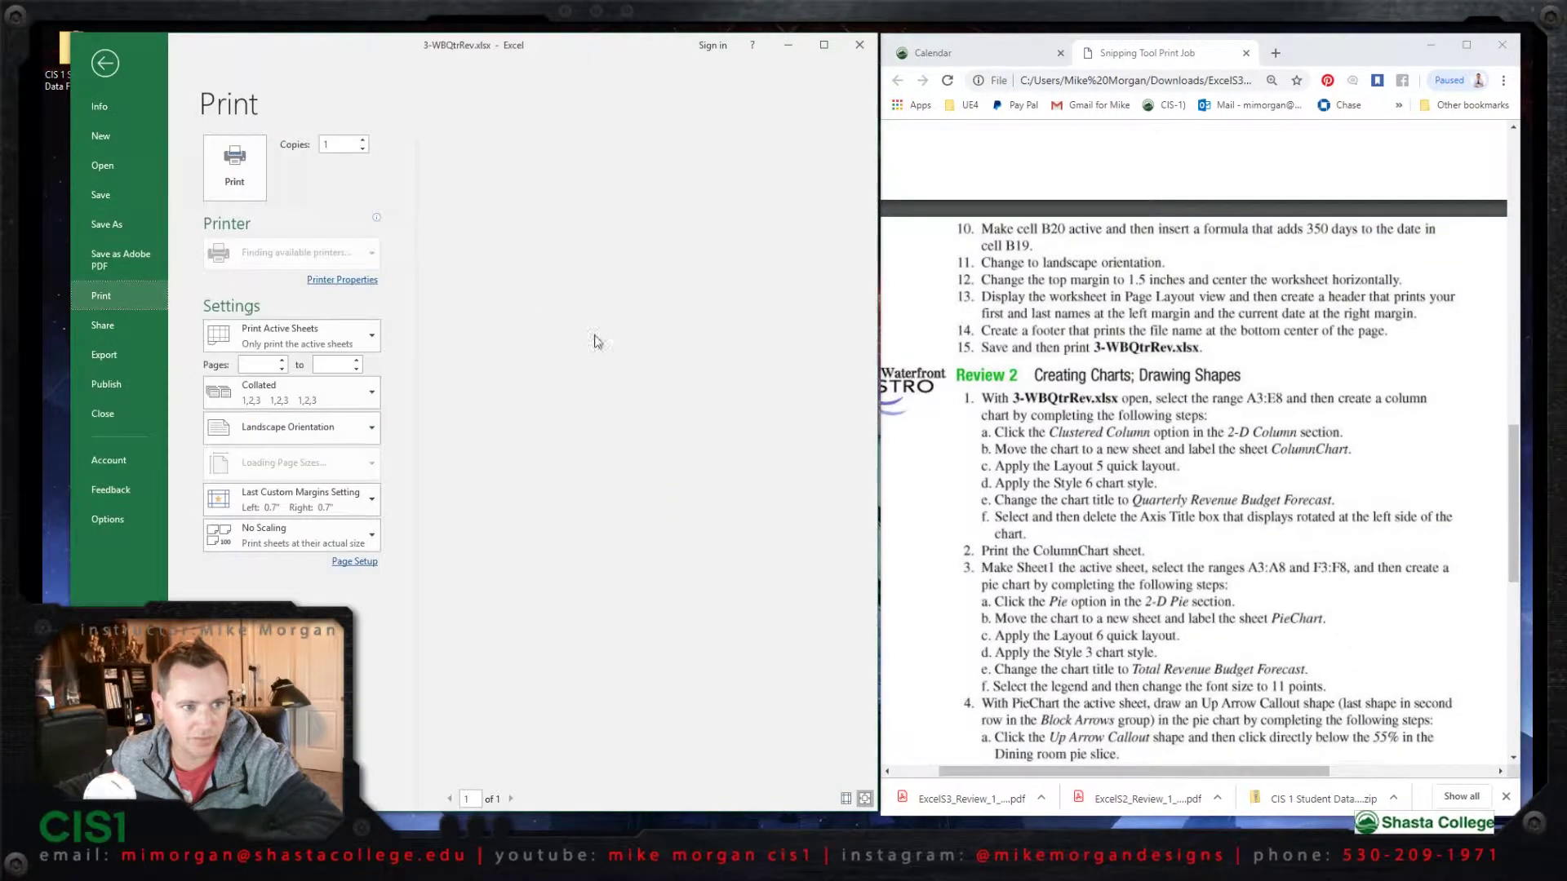
left_click(103, 63)
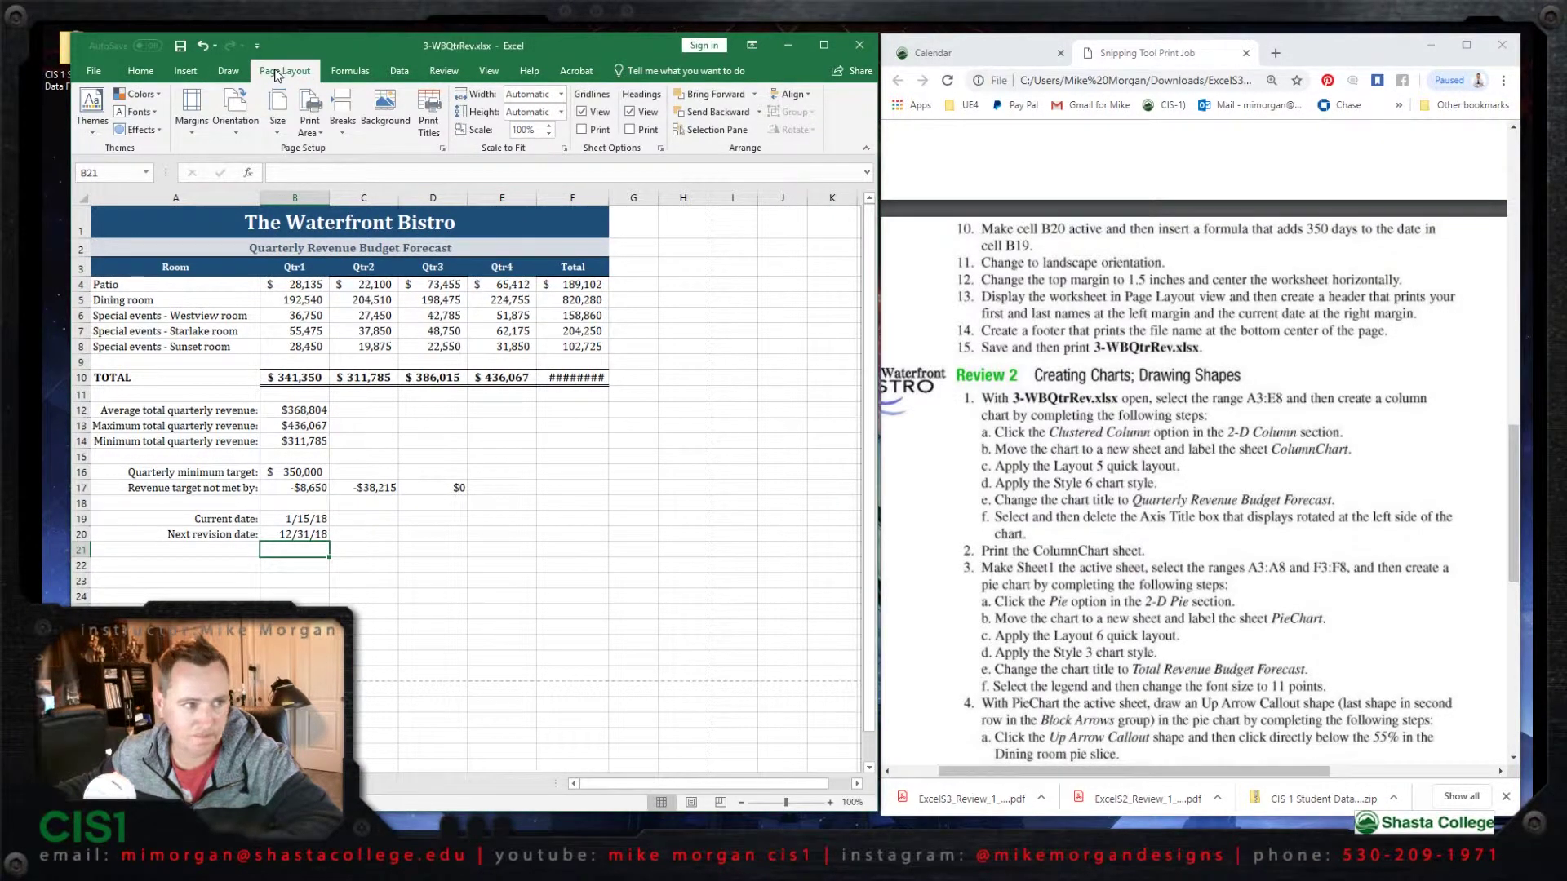
Create a custom page header with the student's first and last name in the left section.
left_click(441, 150)
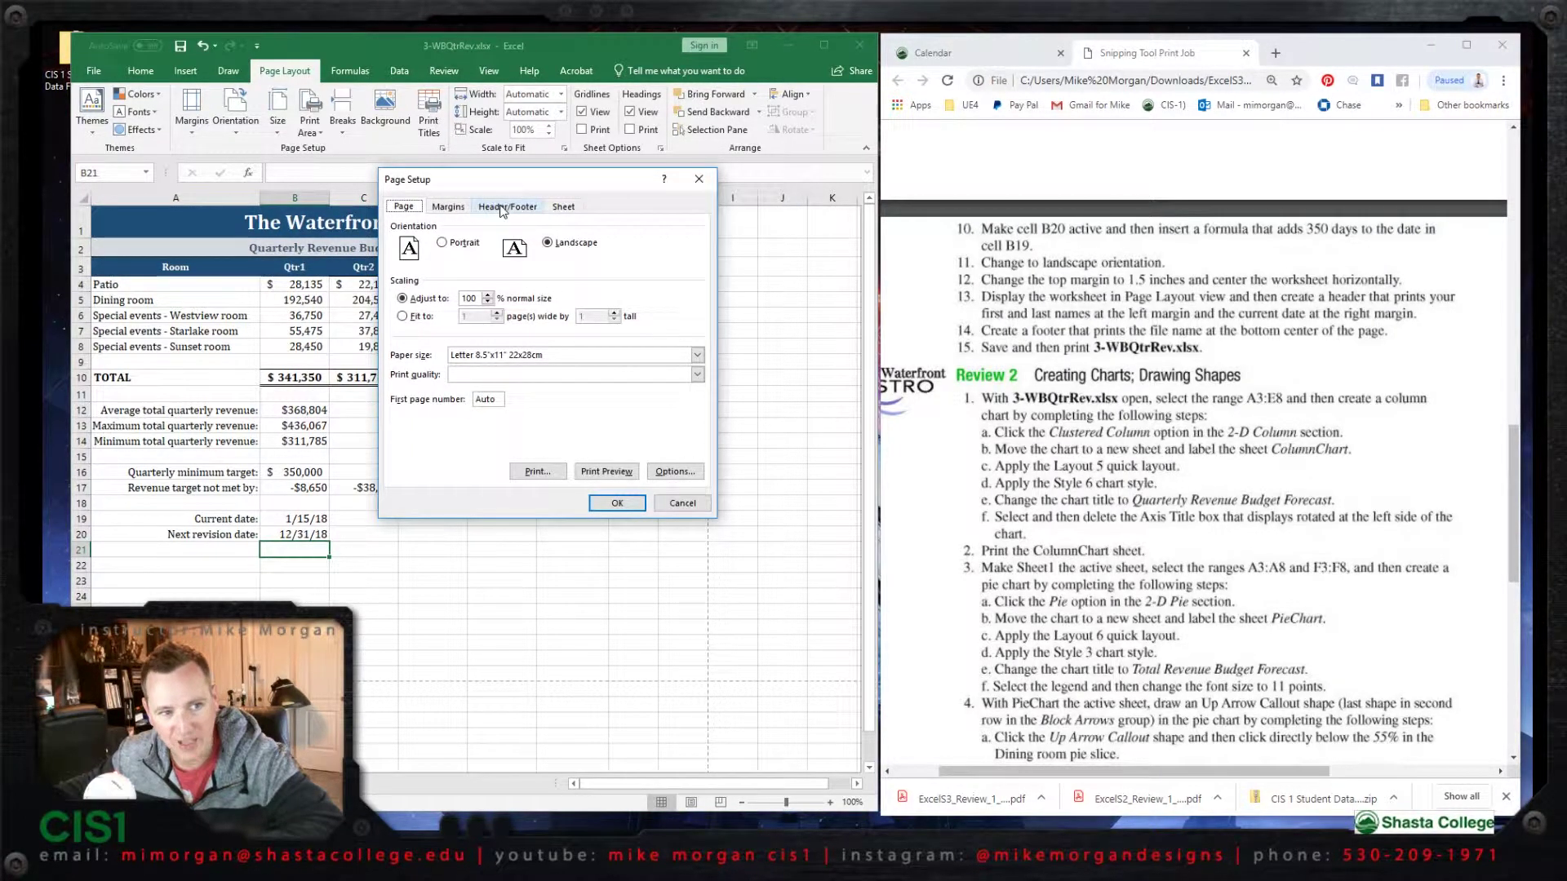
left_click(502, 208)
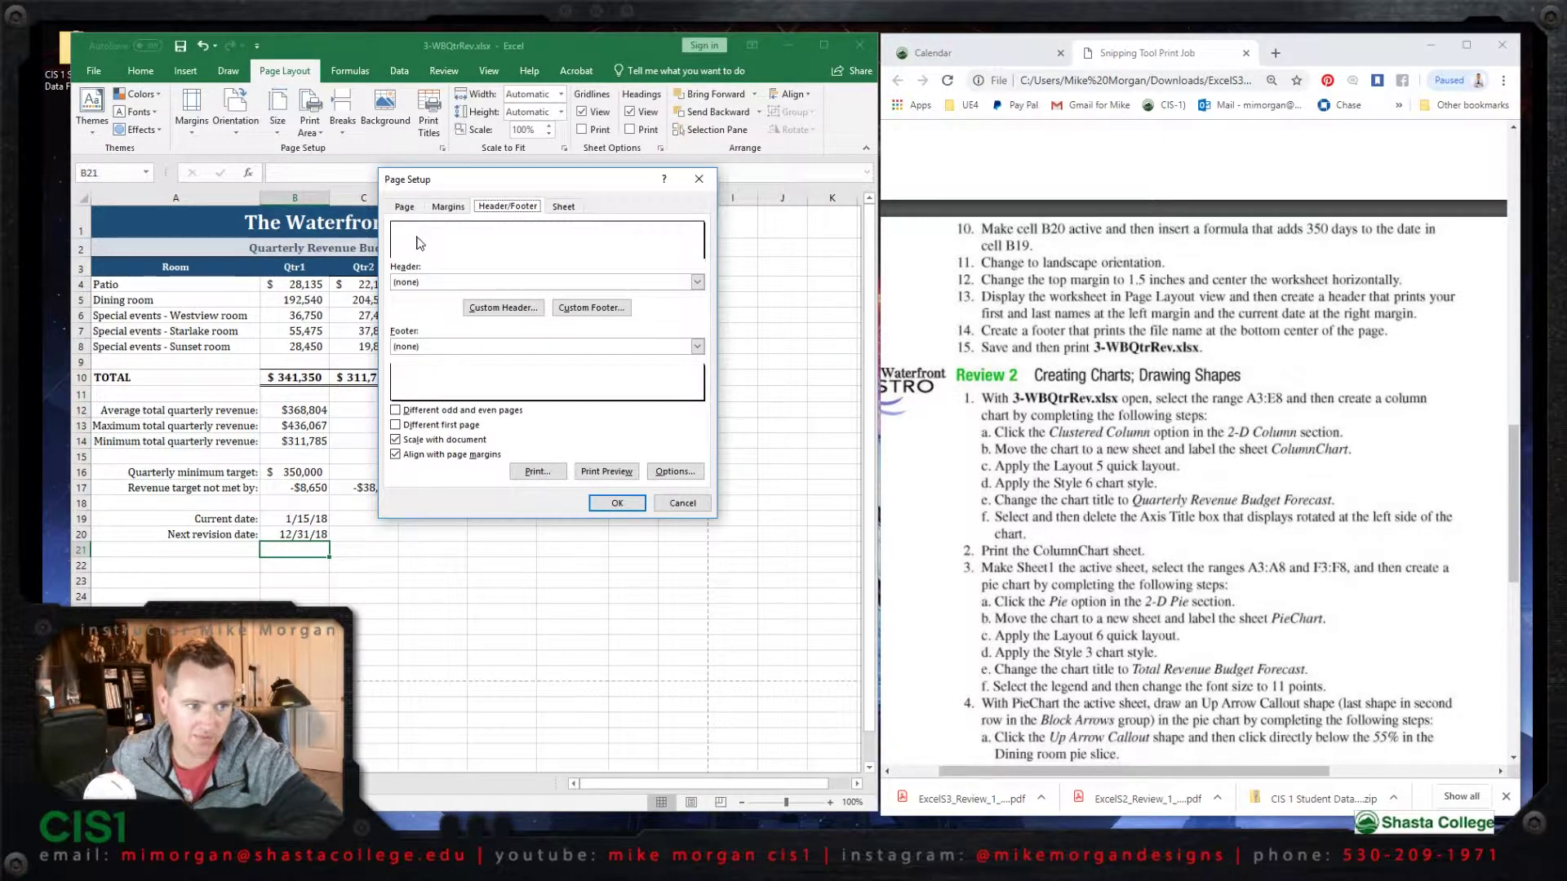
left_click(499, 310)
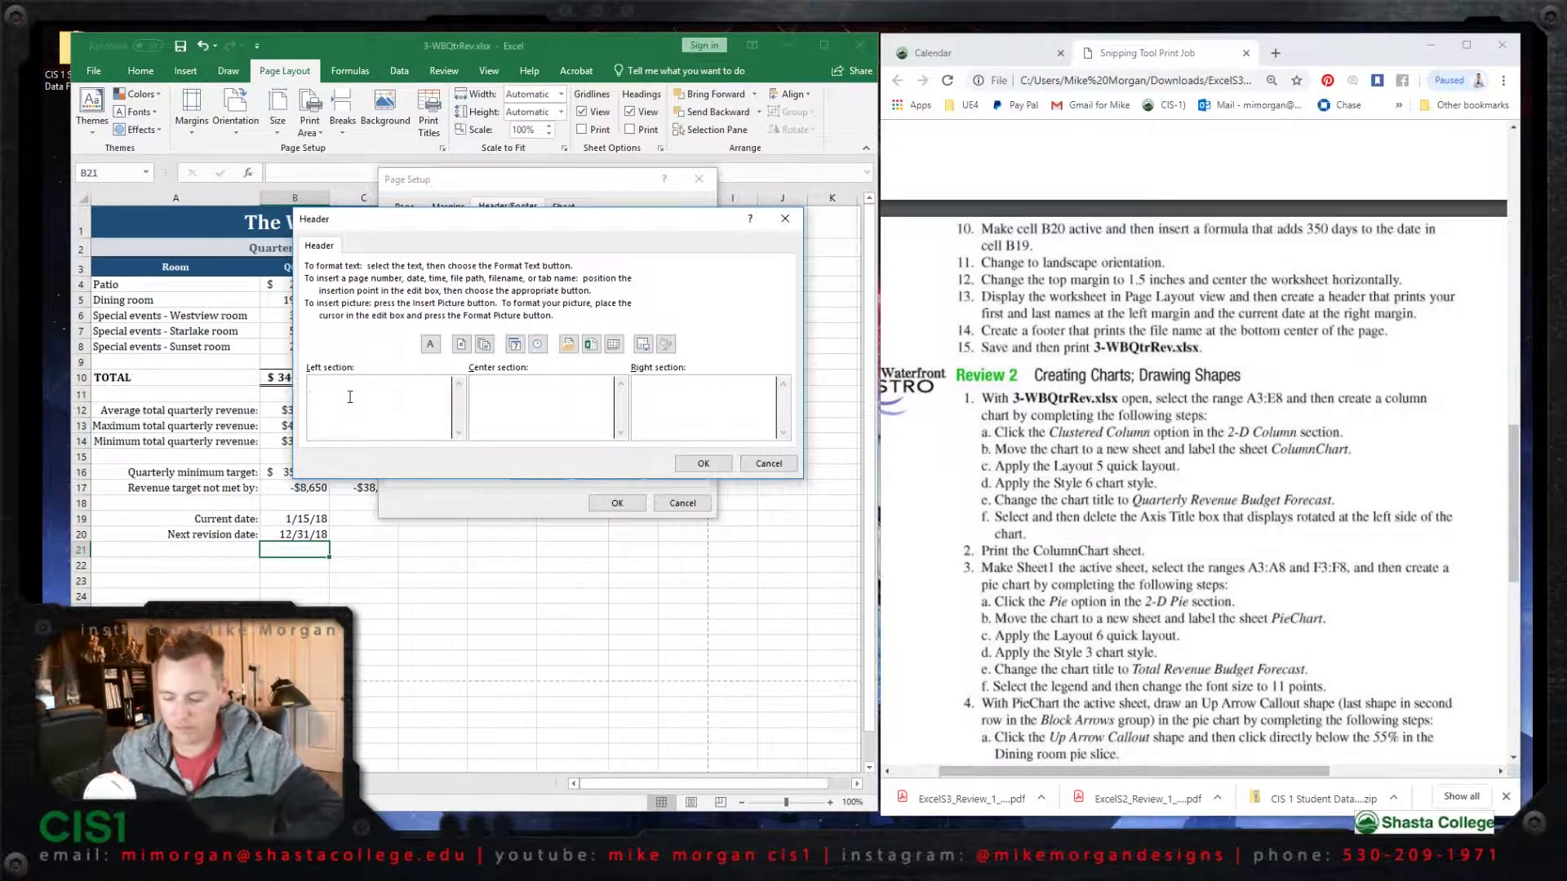
type("Mik")
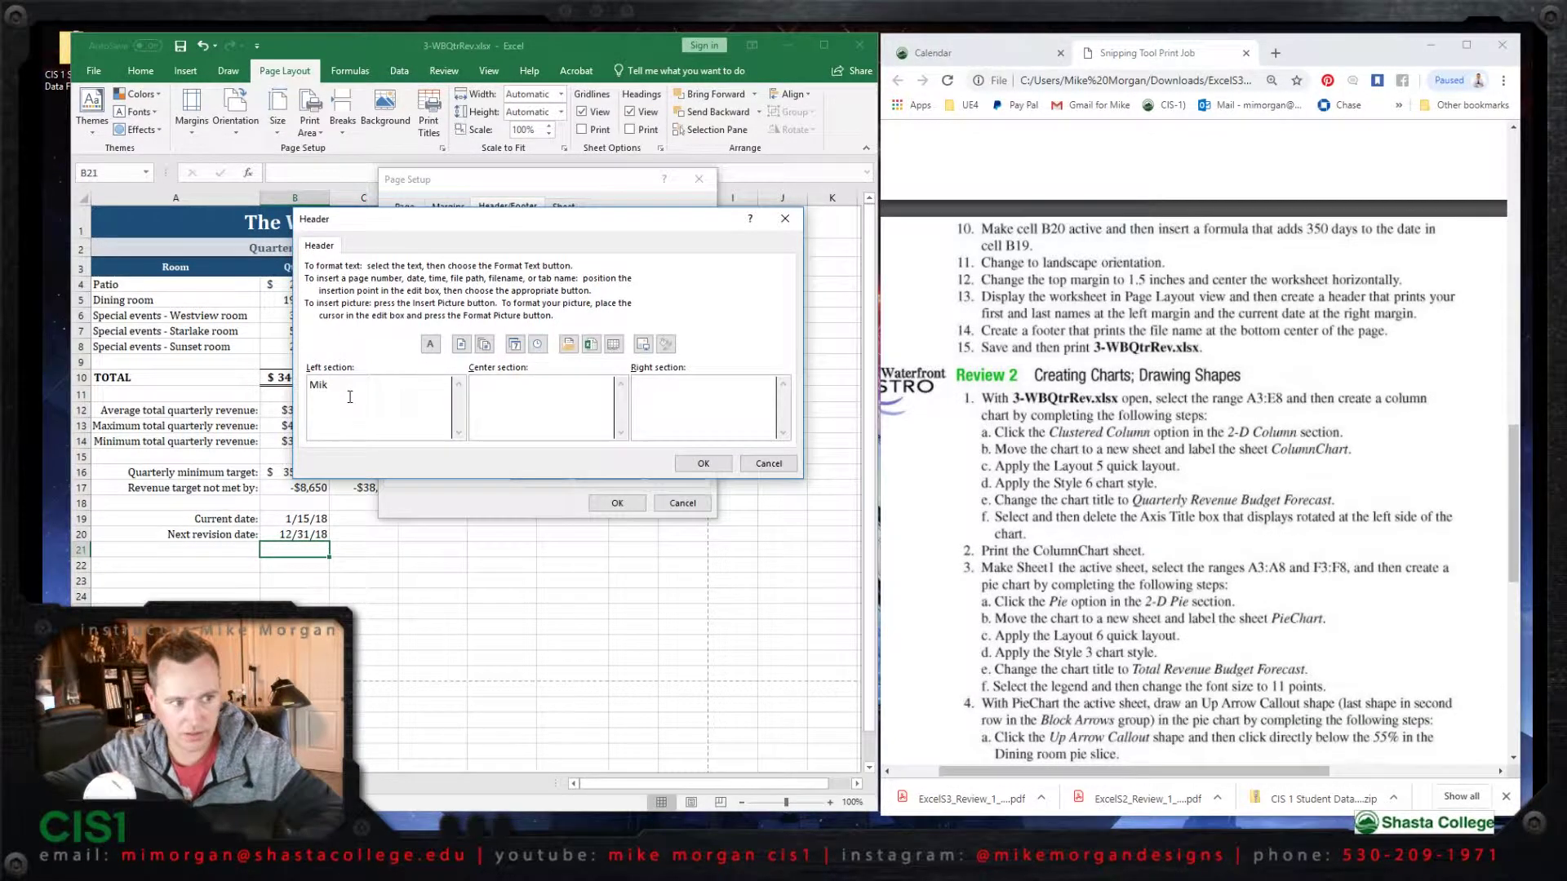
type("e mo")
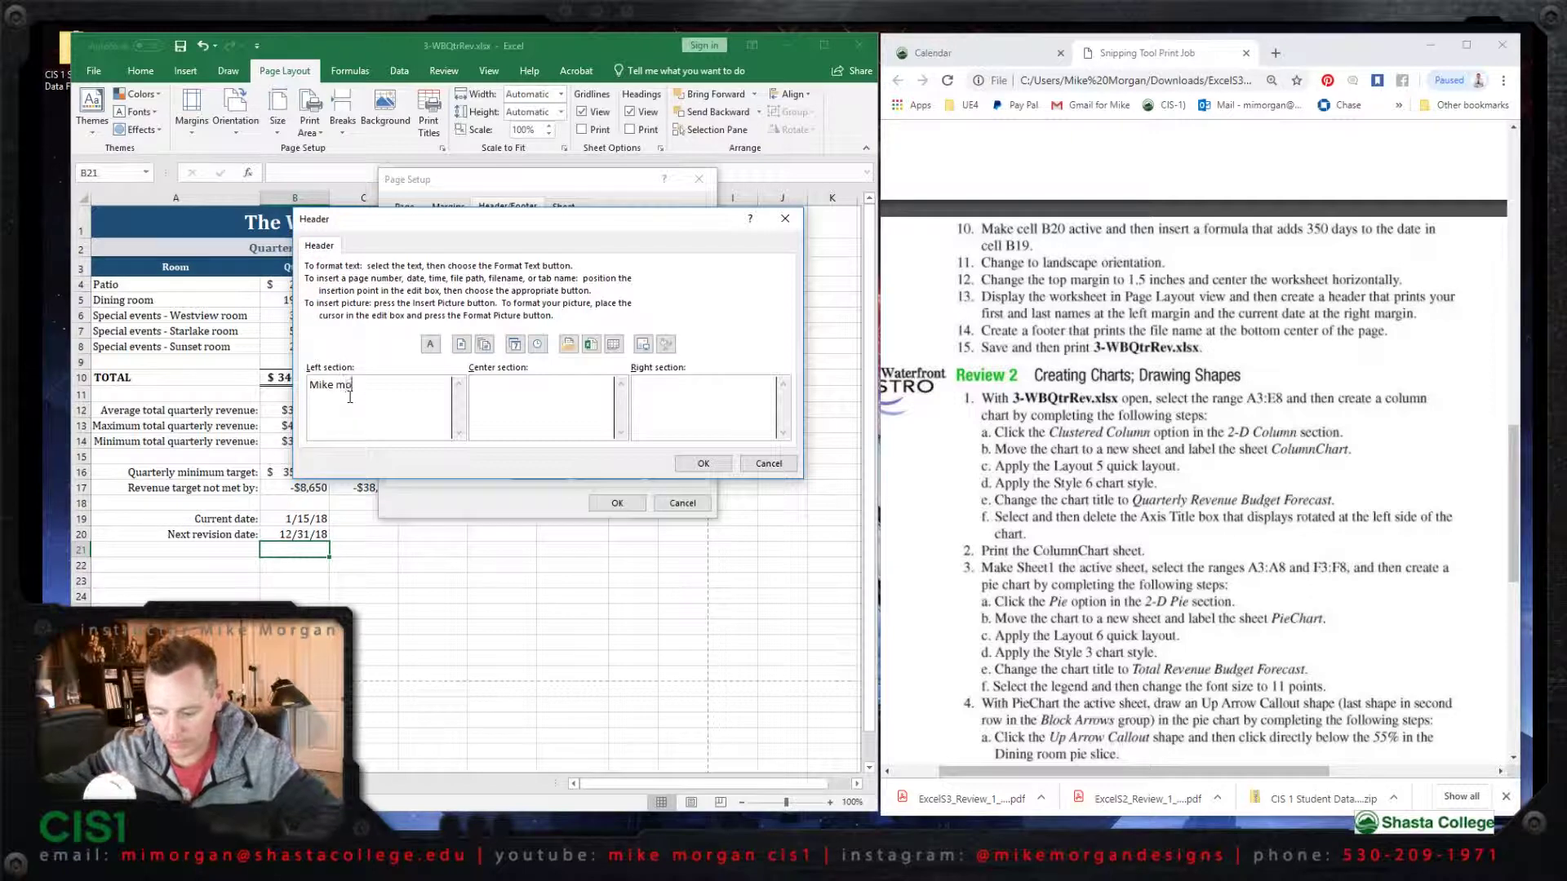
type("rgan")
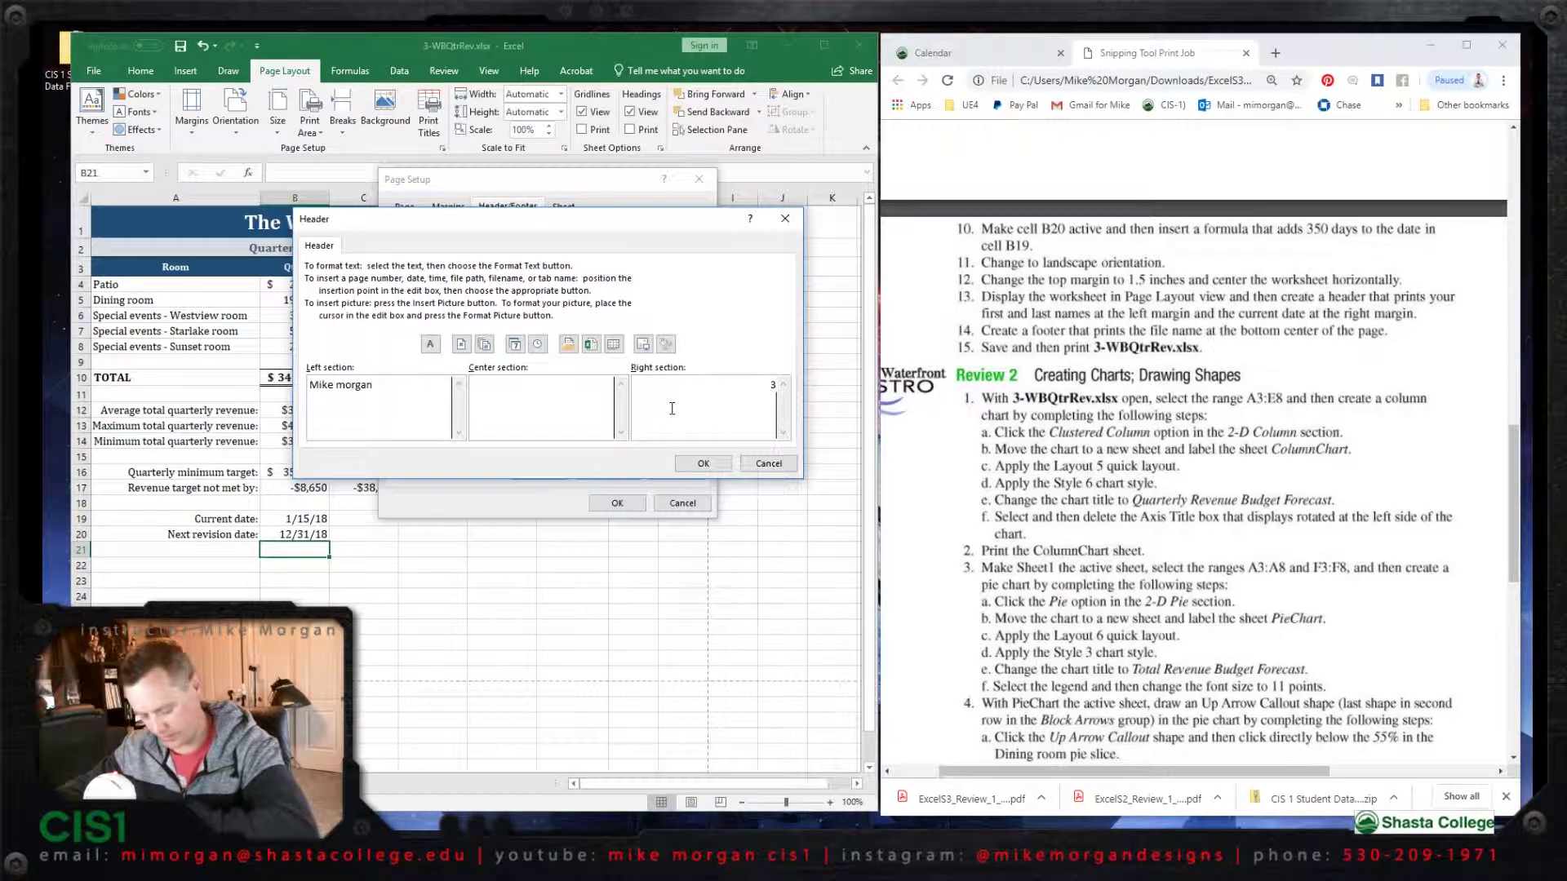
Add the date 3/22/19 to the custom header's right section and check the header in the print preview.
type("/")
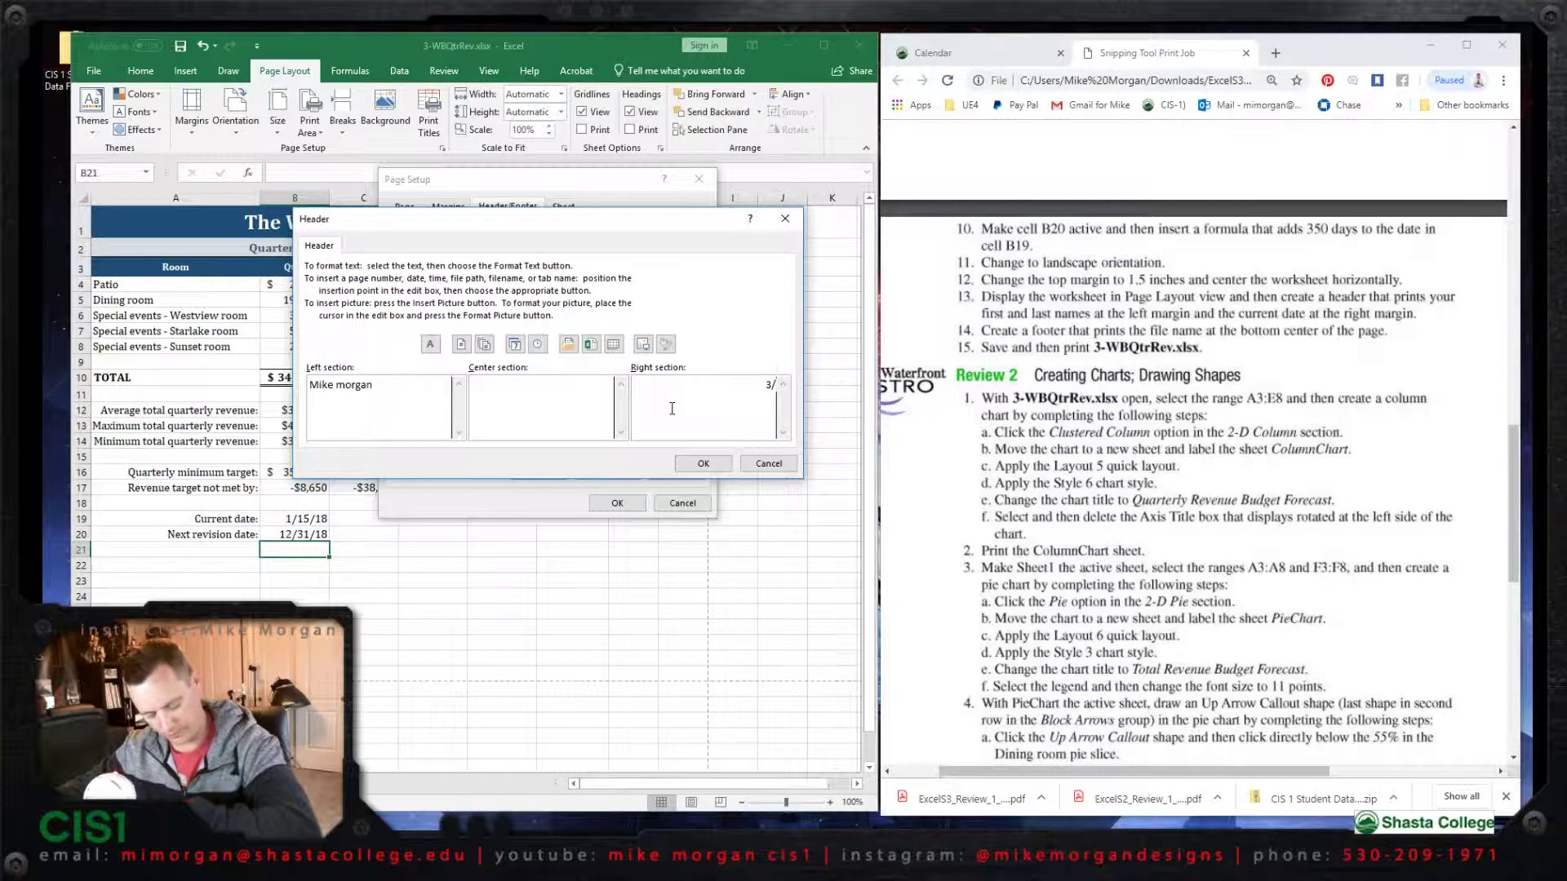
type("22/19")
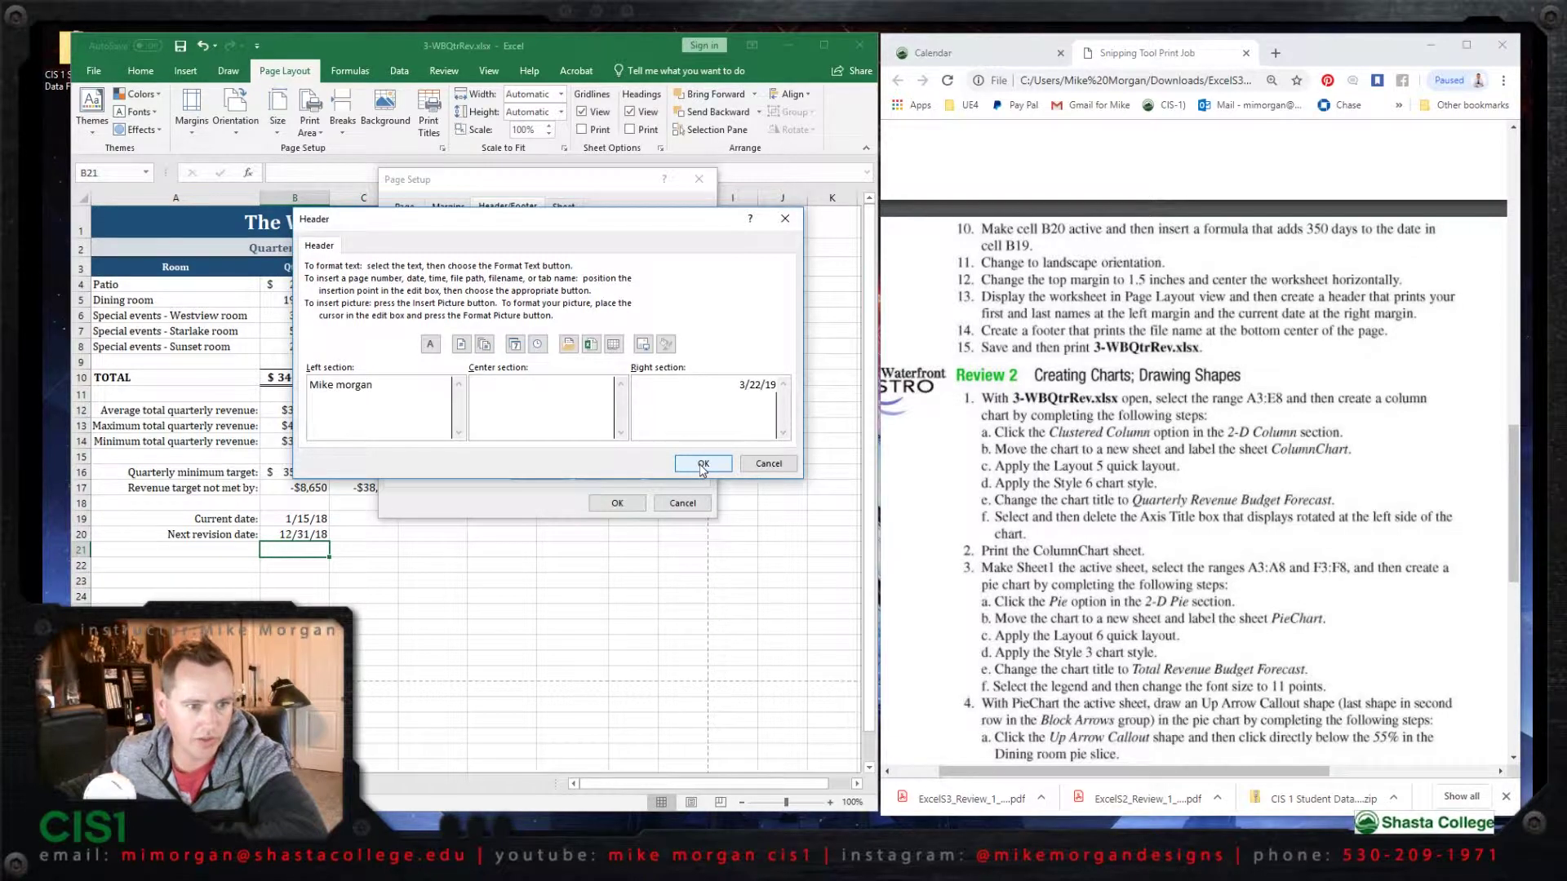
left_click(702, 464)
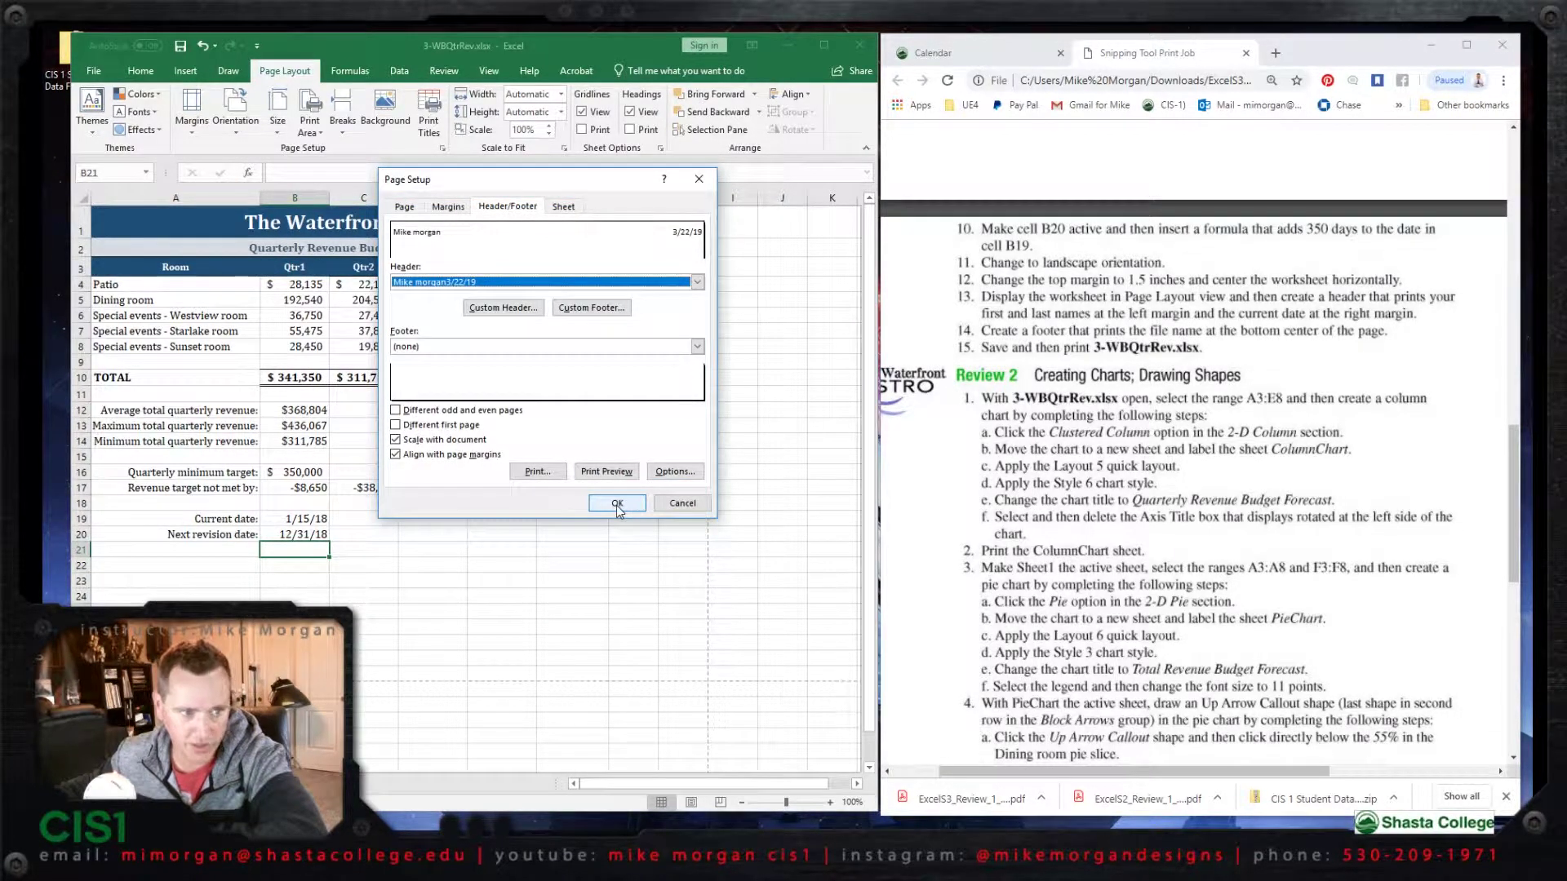
left_click(617, 503)
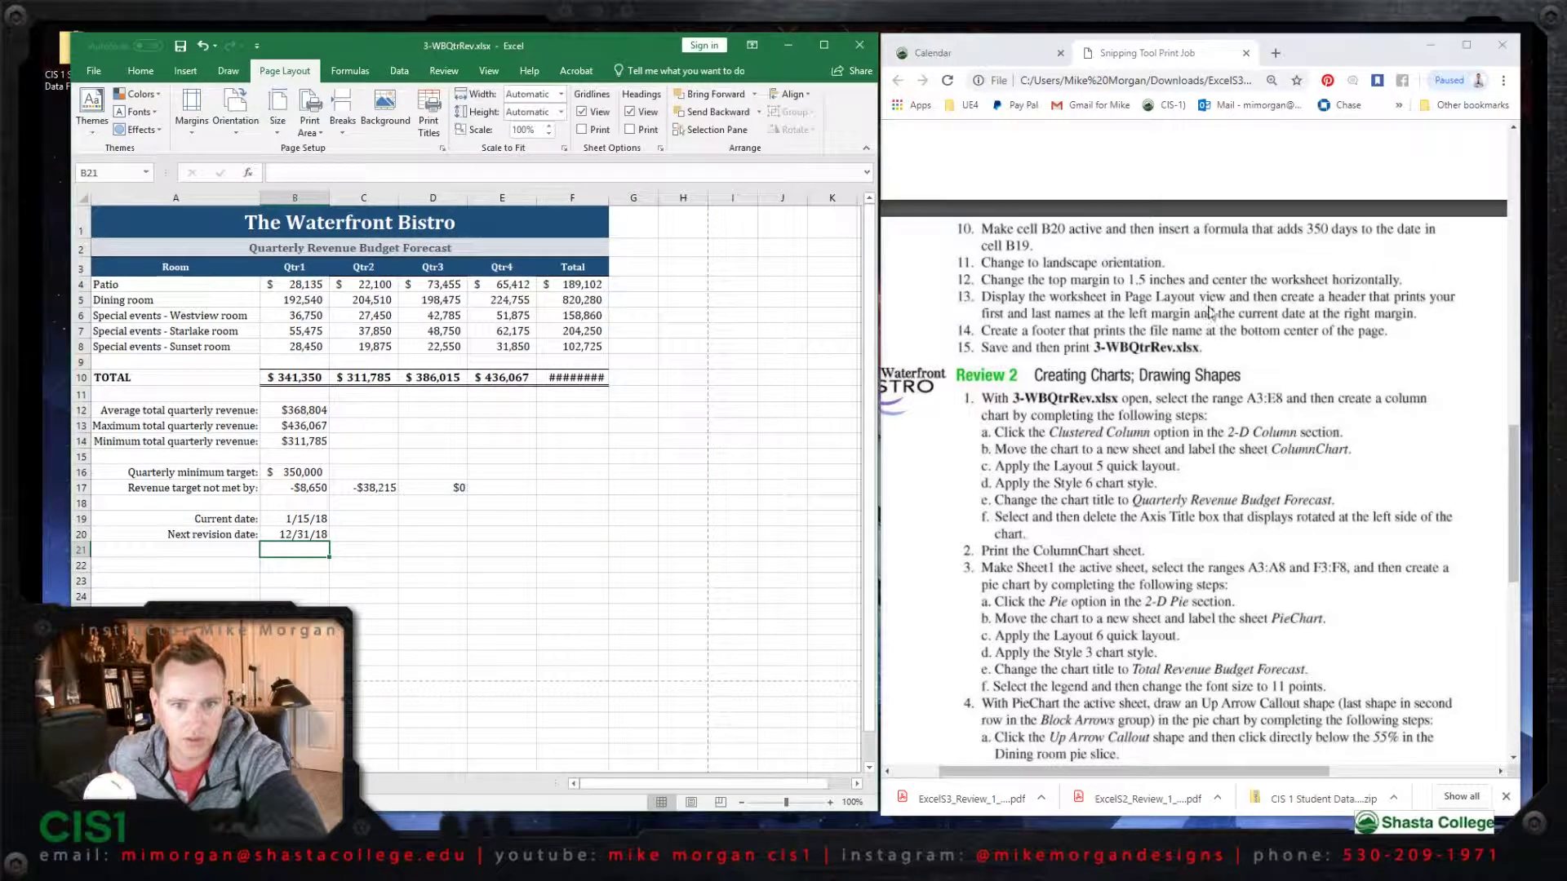
left_click(95, 76)
left_click(102, 297)
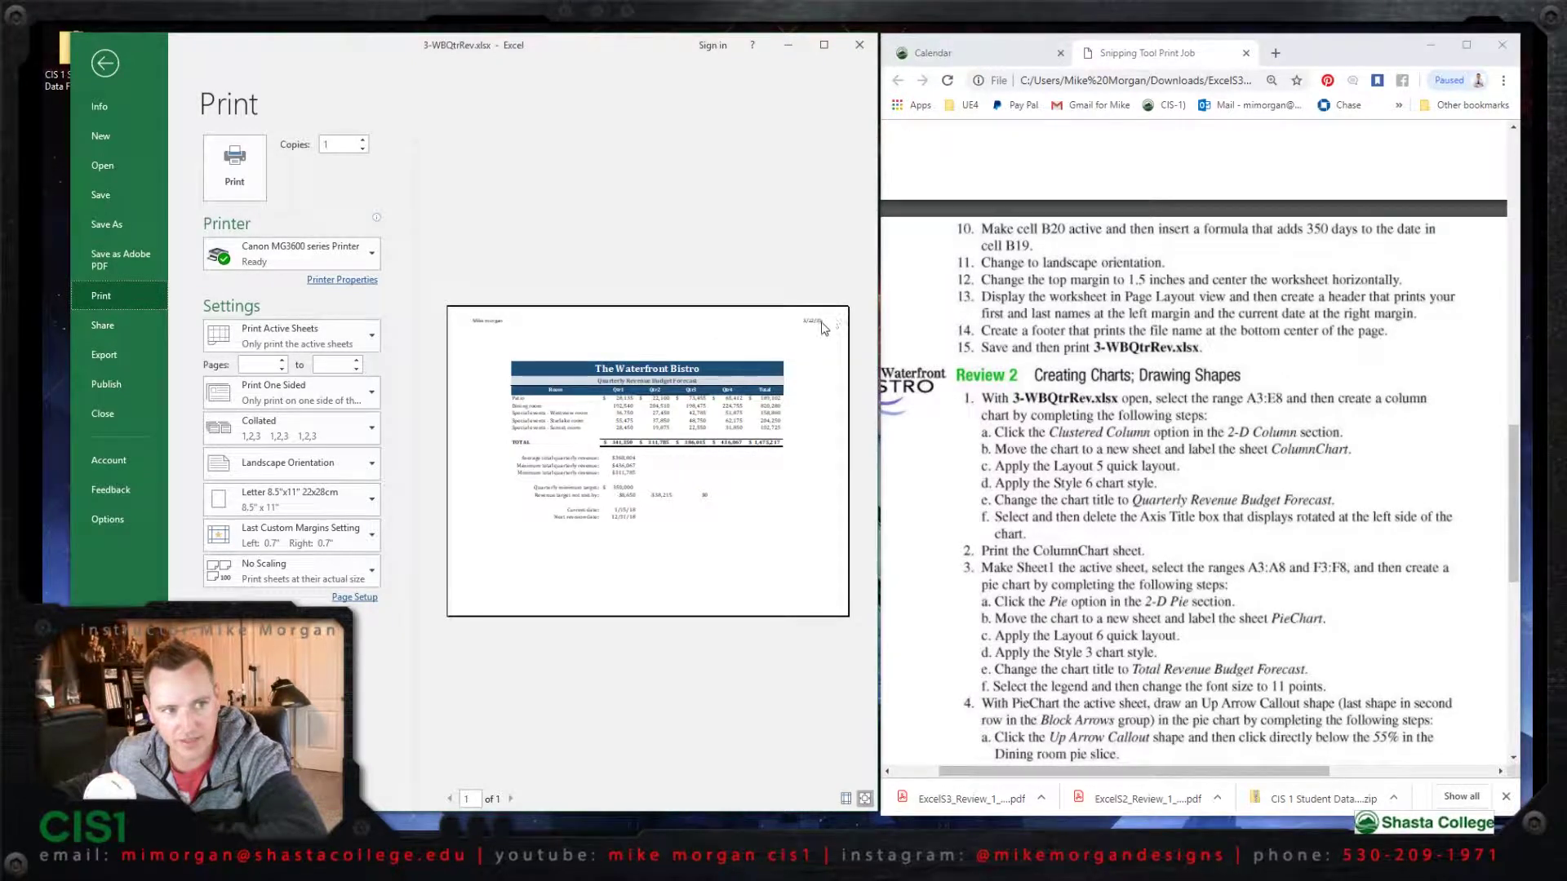
left_click(104, 65)
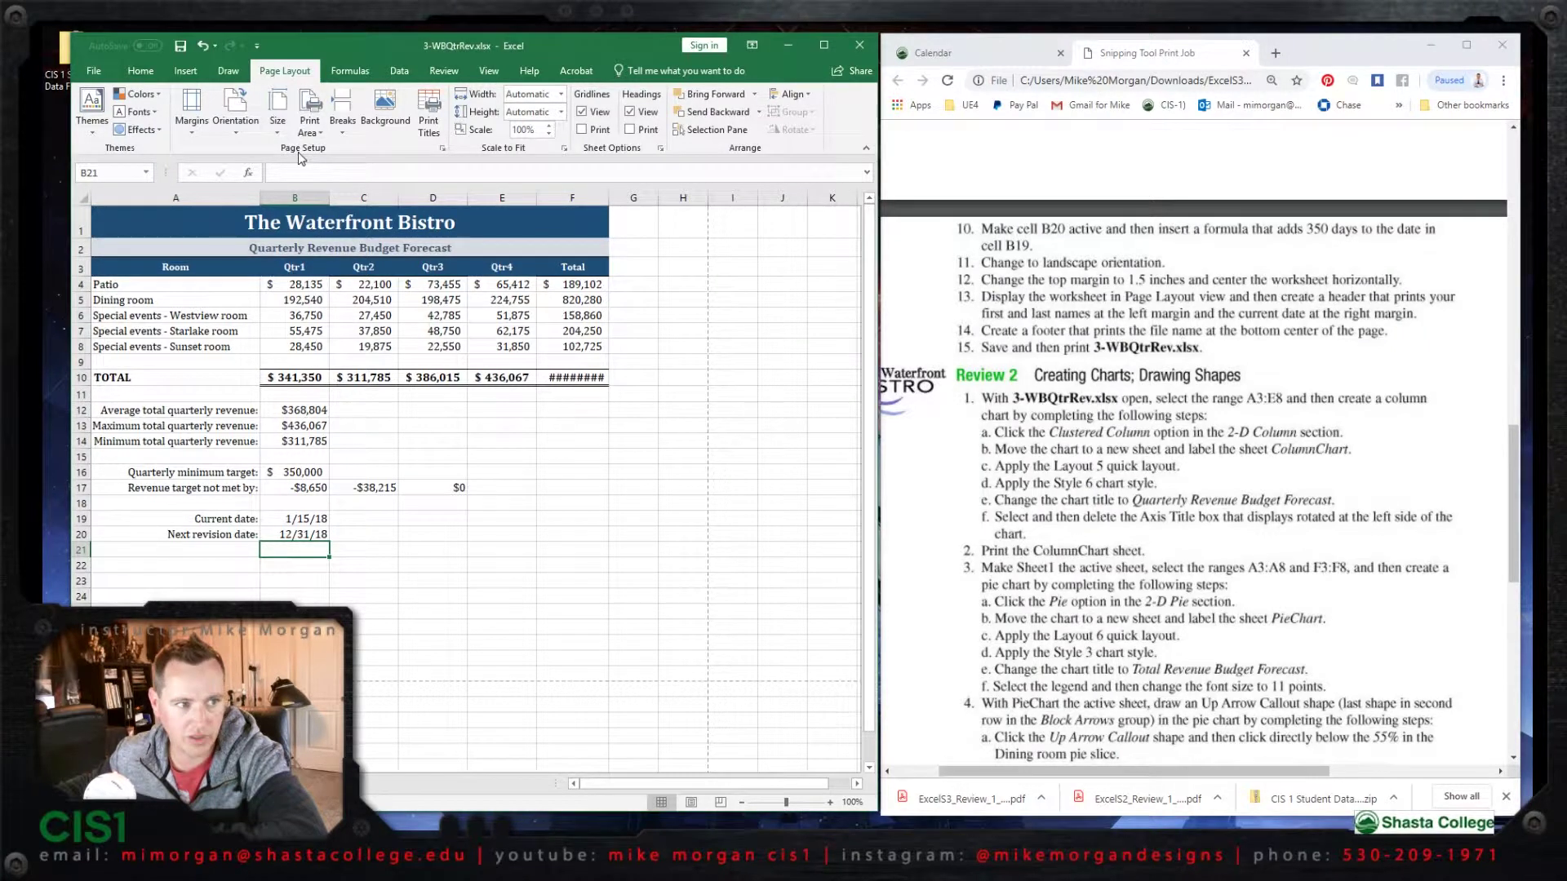
Add a page footer that prints the file name 3-WBQtrRev.xlsx at the bottom center of the page.
left_click(441, 150)
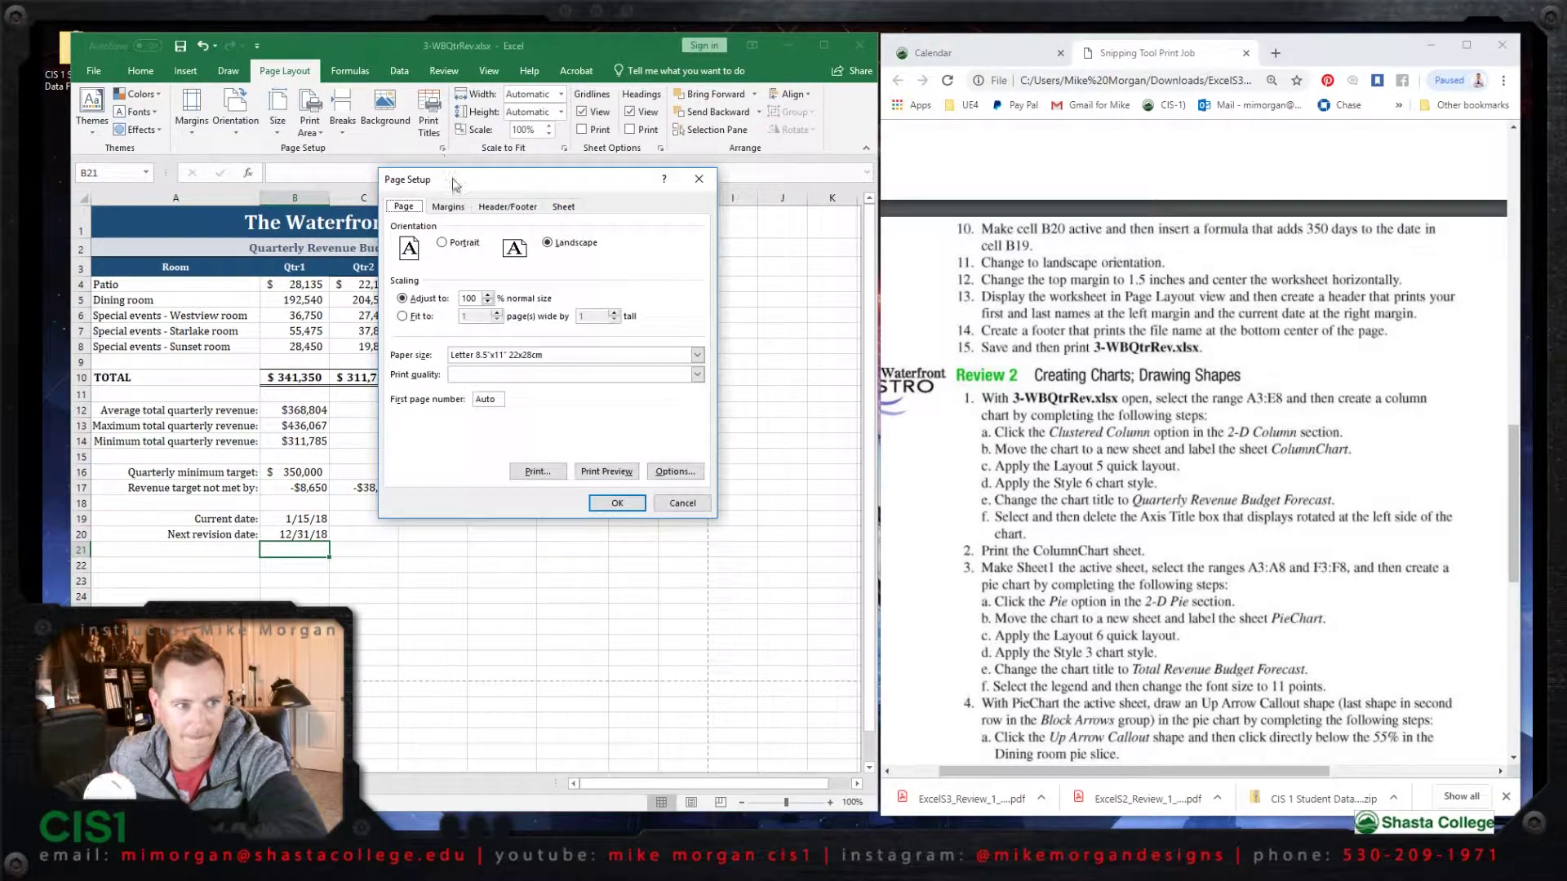
left_click(492, 208)
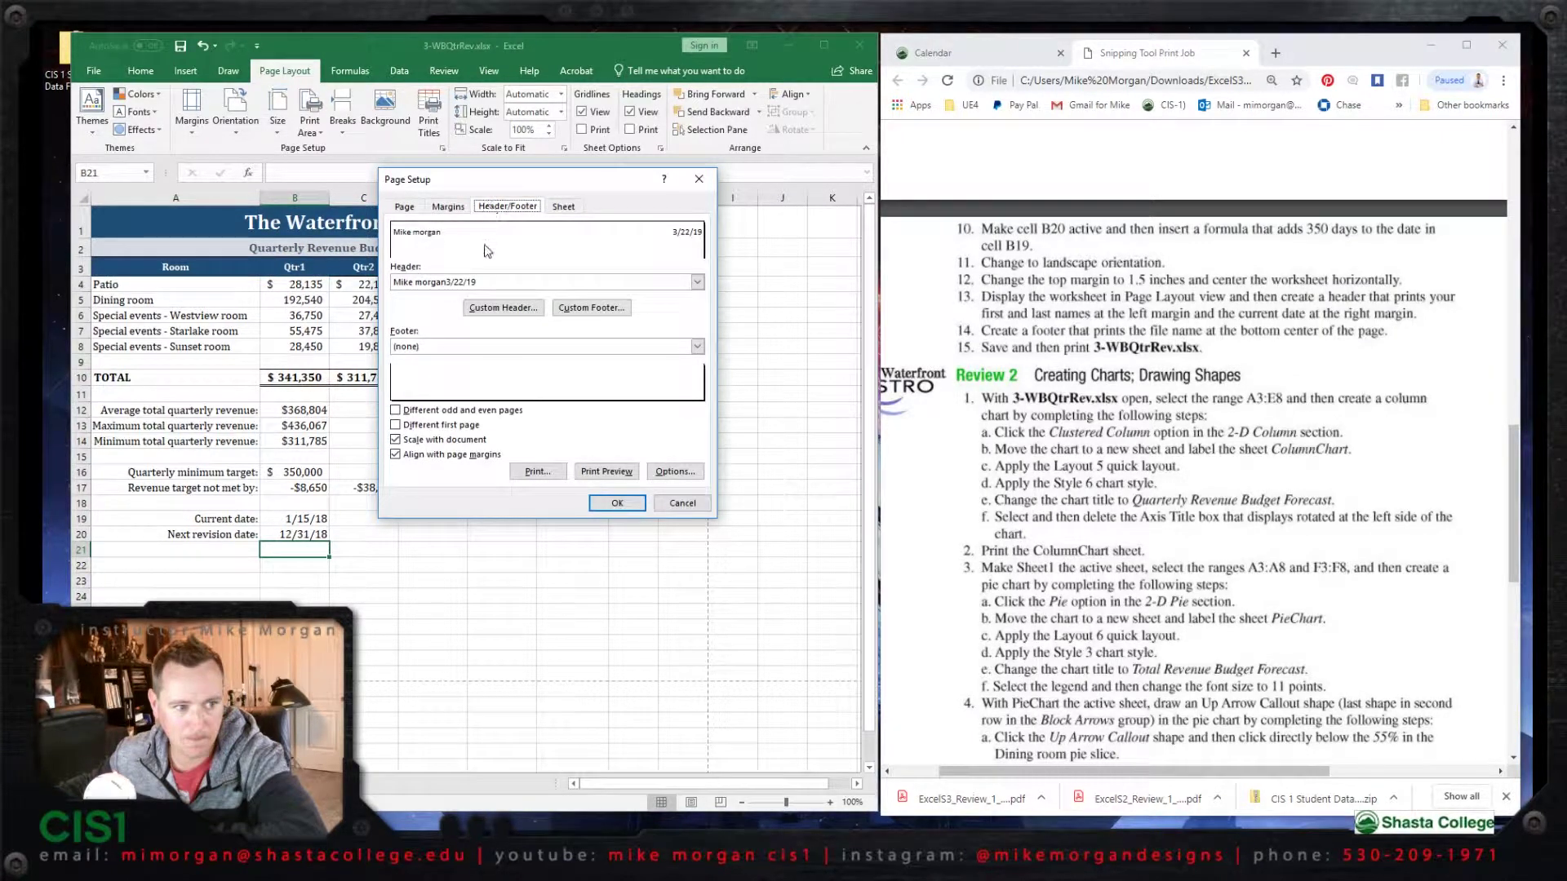
left_click(698, 347)
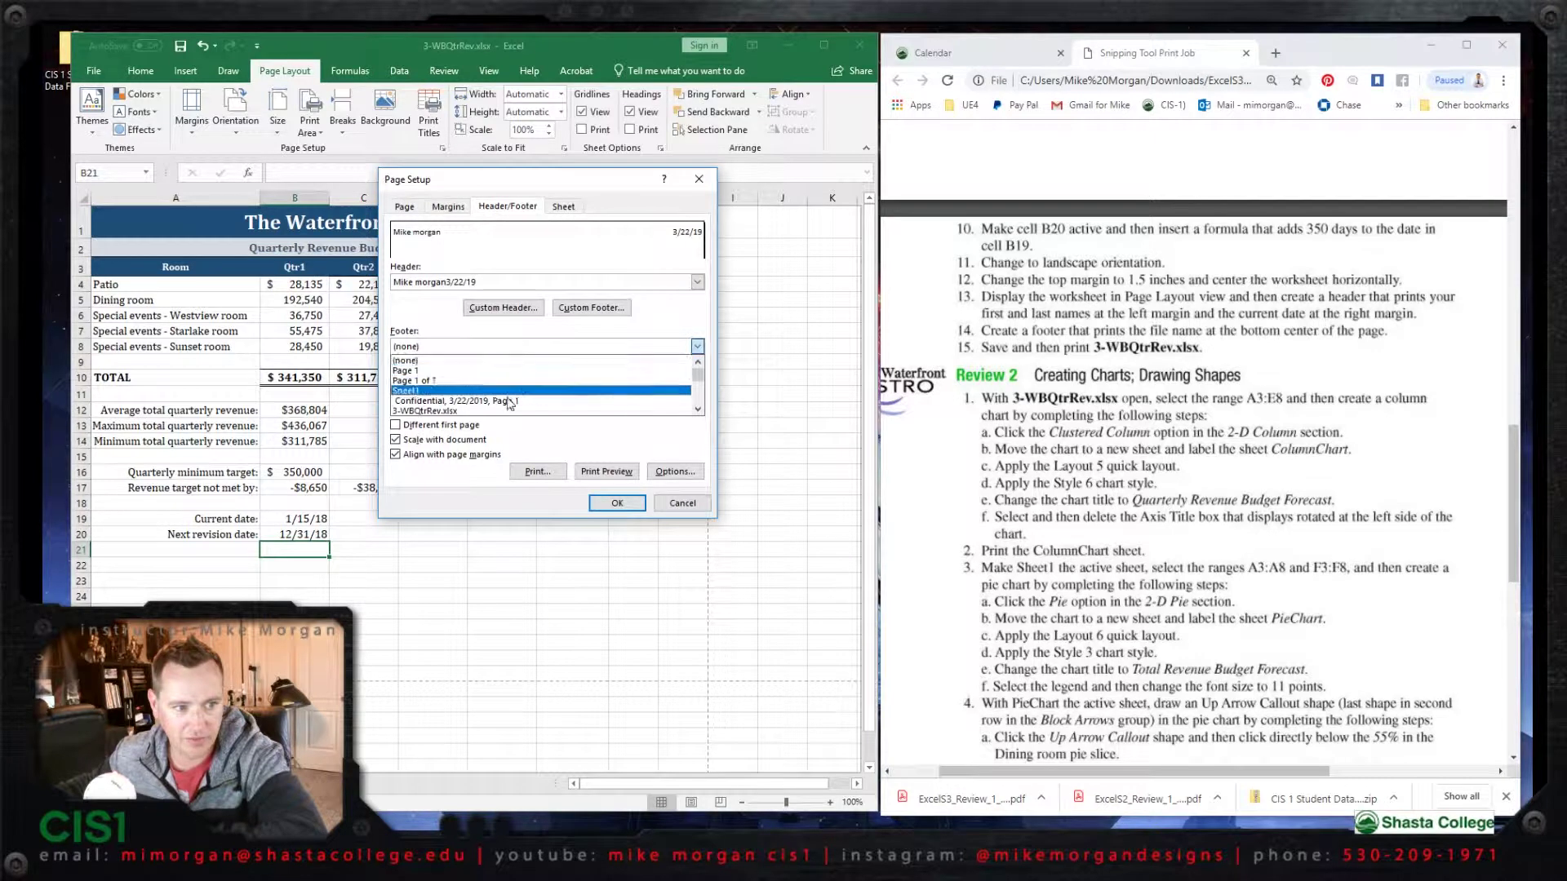
left_click(445, 413)
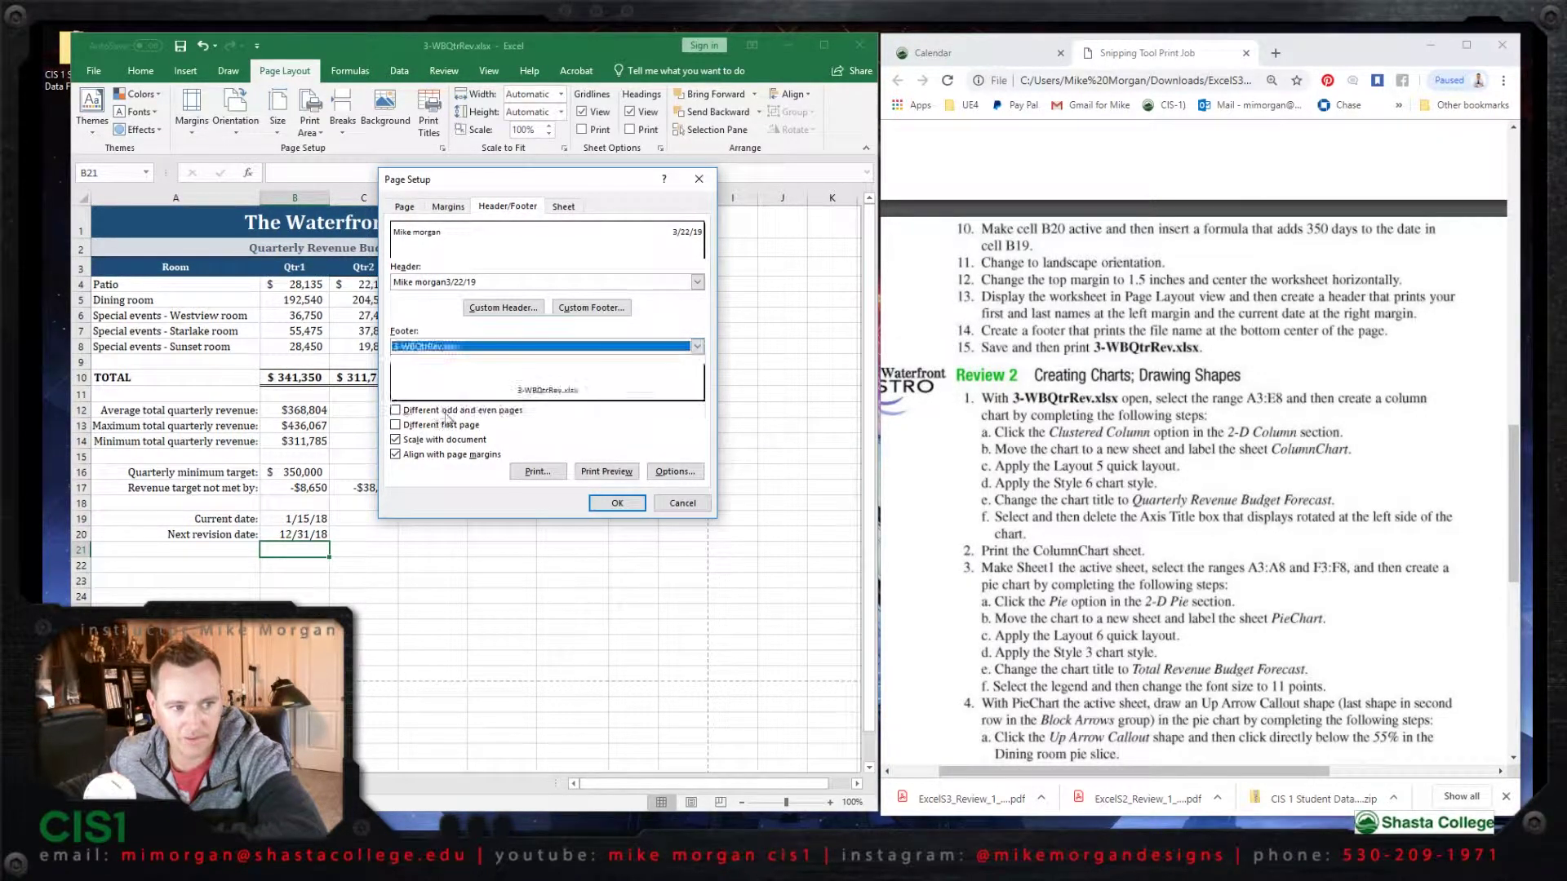
left_click(617, 503)
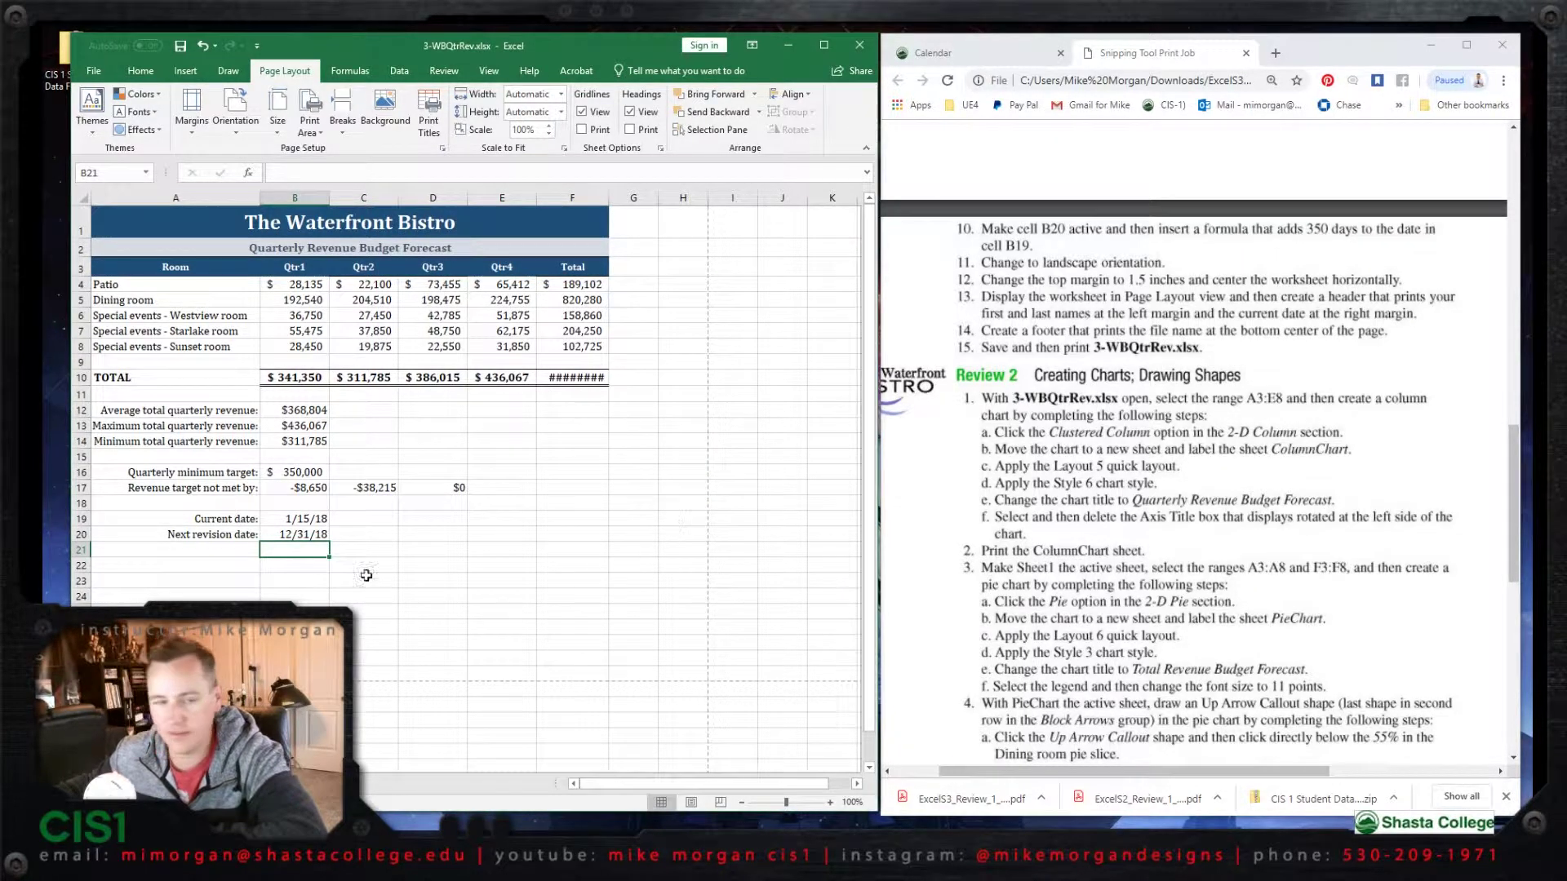
Check the footer in the print preview and save the workbook.
left_click(94, 71)
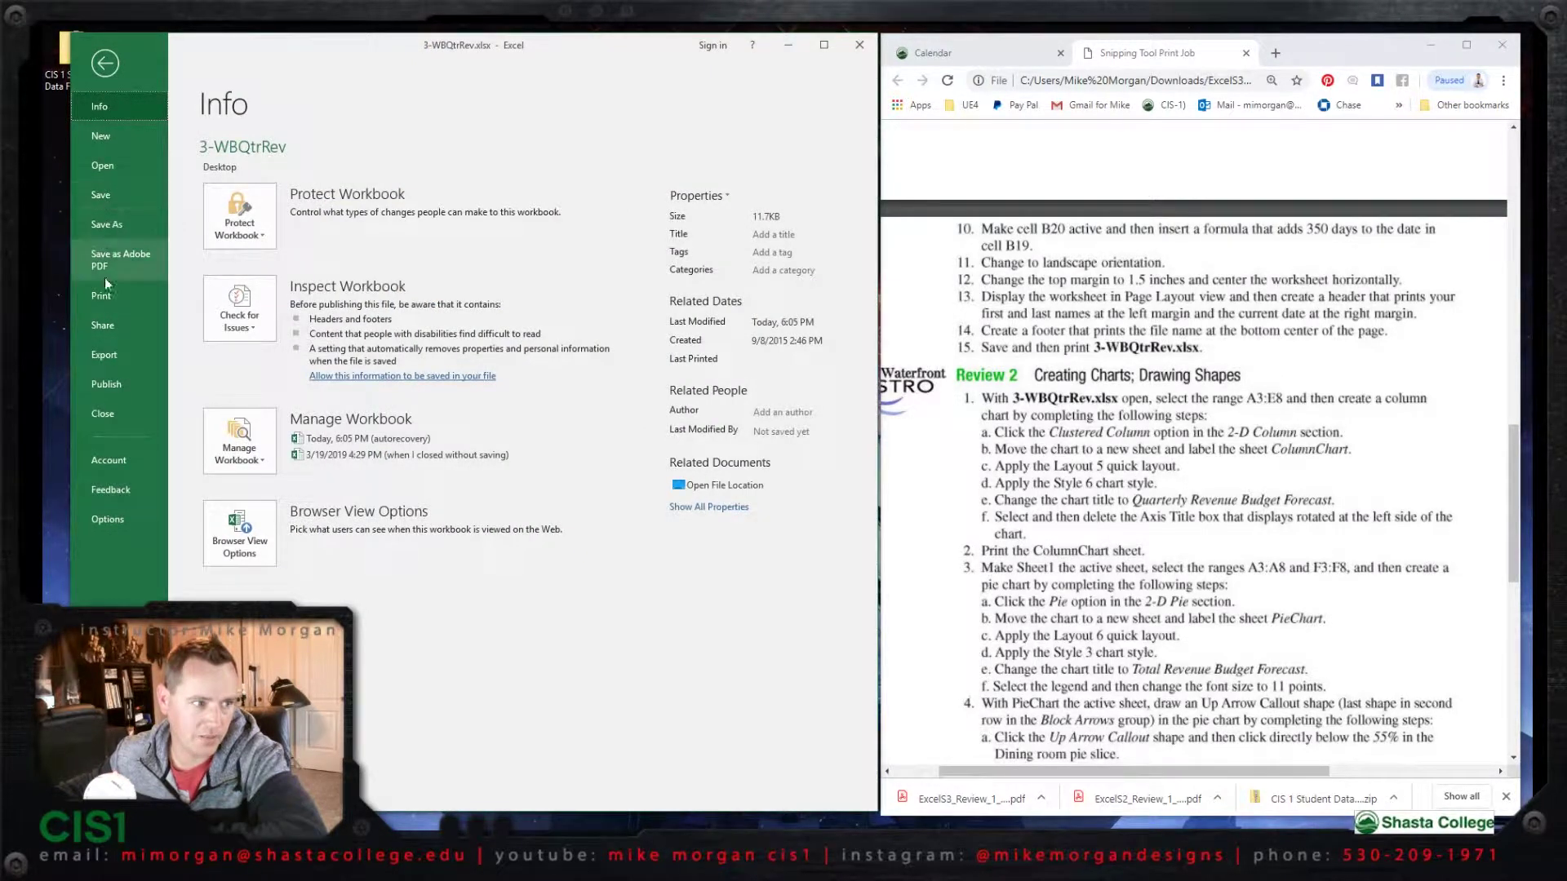
left_click(102, 296)
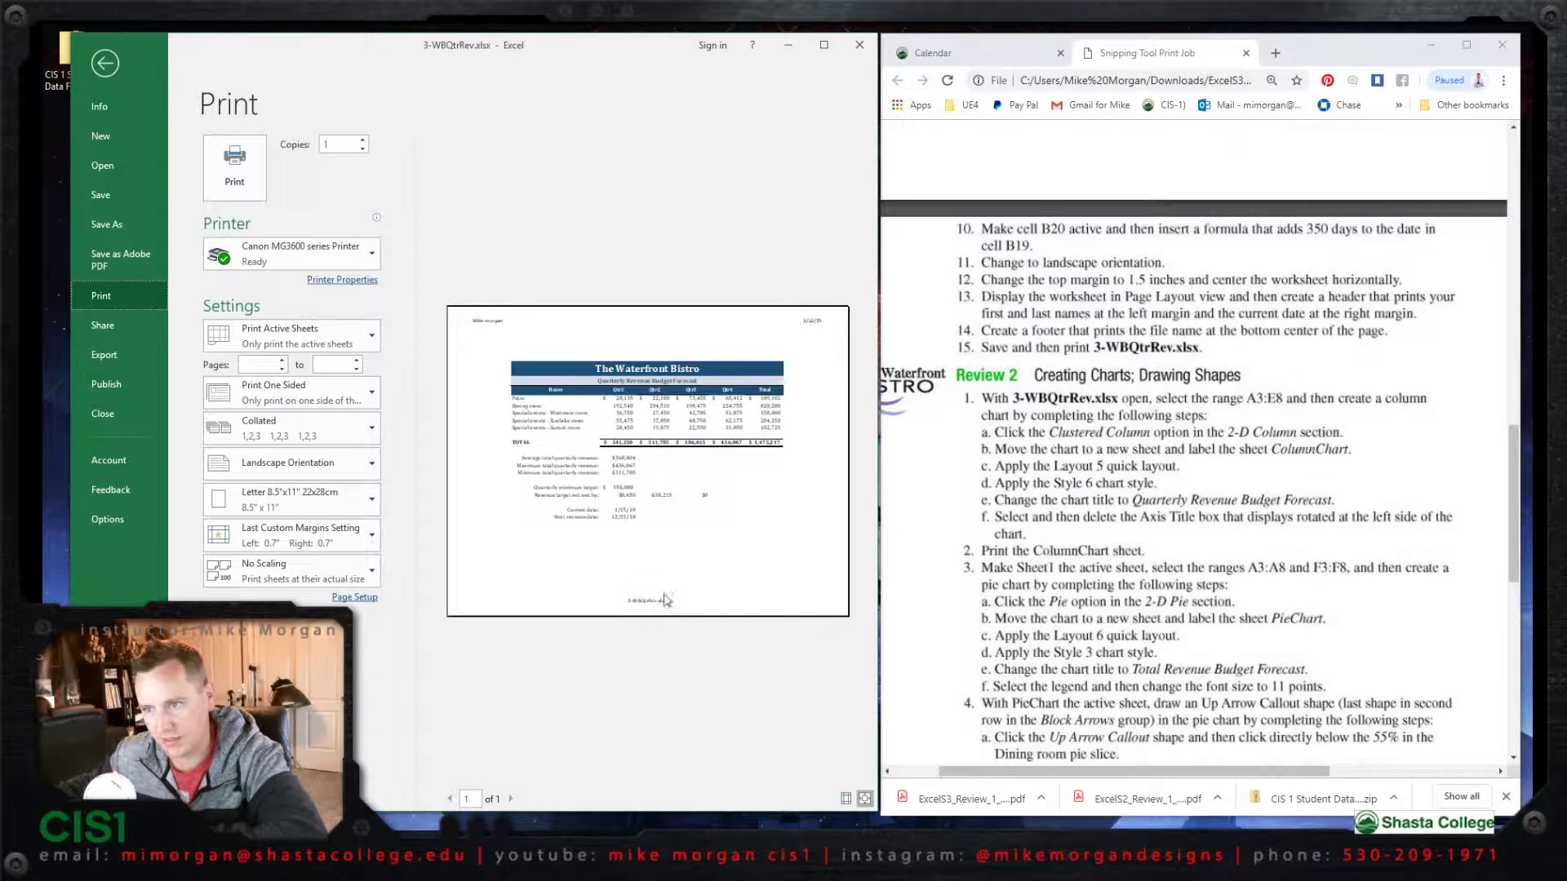
left_click(104, 63)
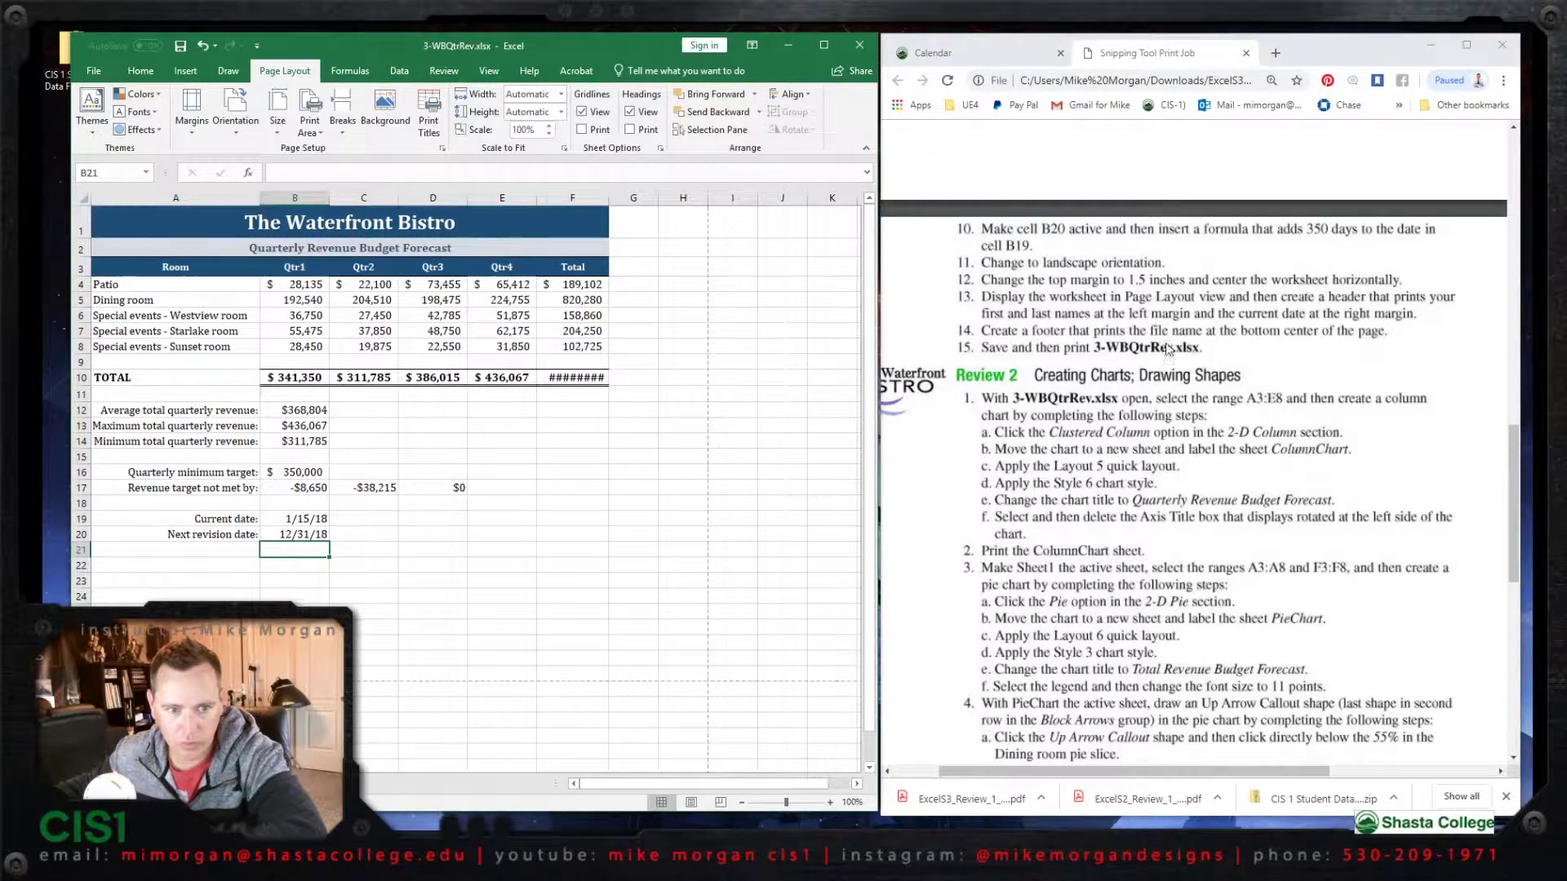
left_click(181, 47)
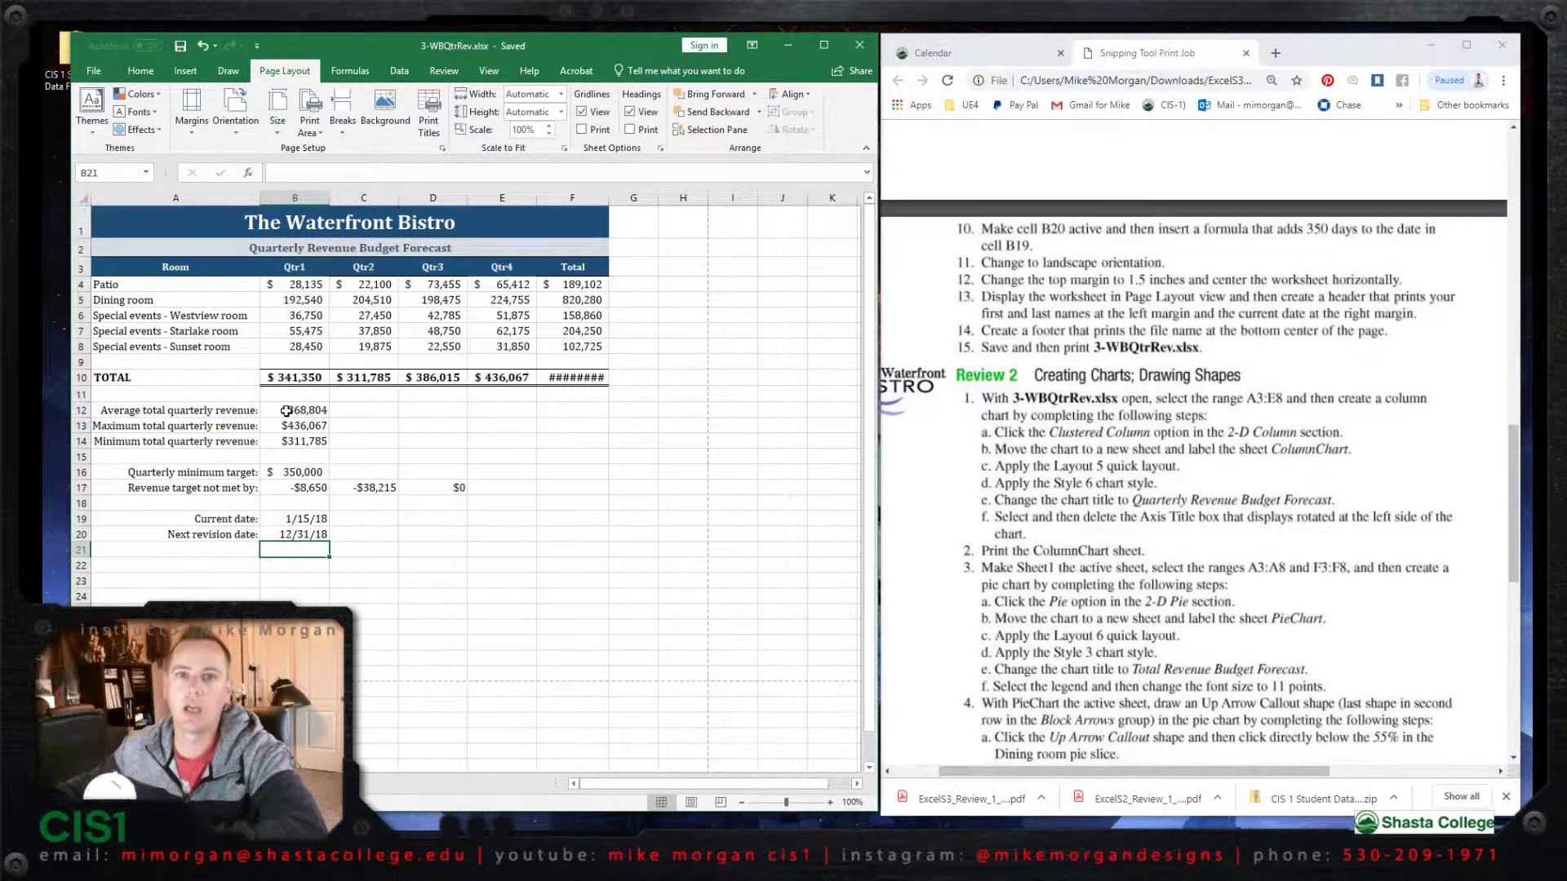